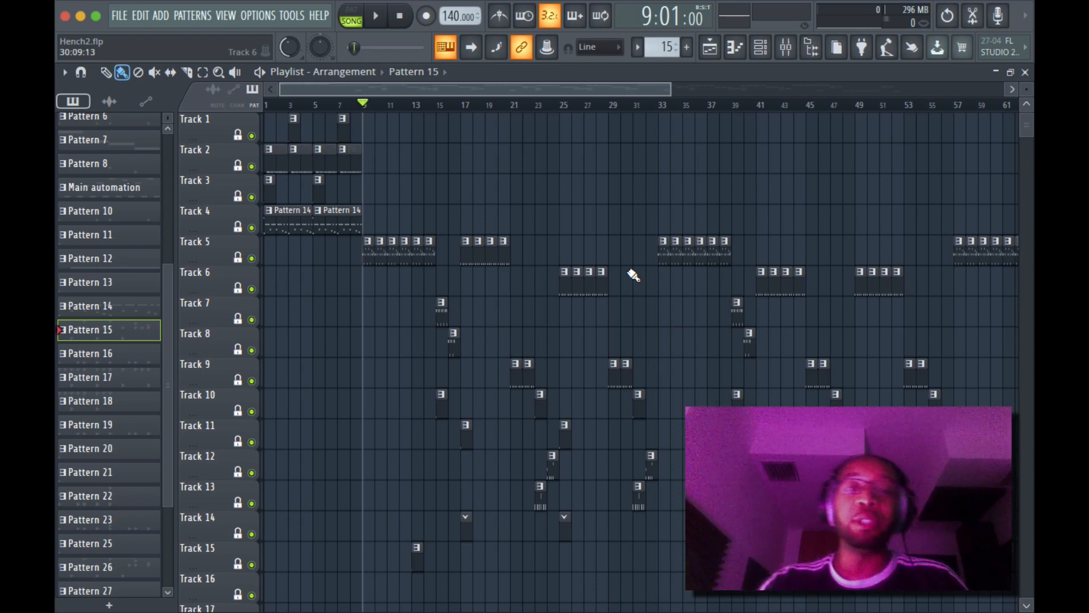
{"action": "left_click_drag", "start_coordinate": [382, 107], "coordinate": [258, 116]}
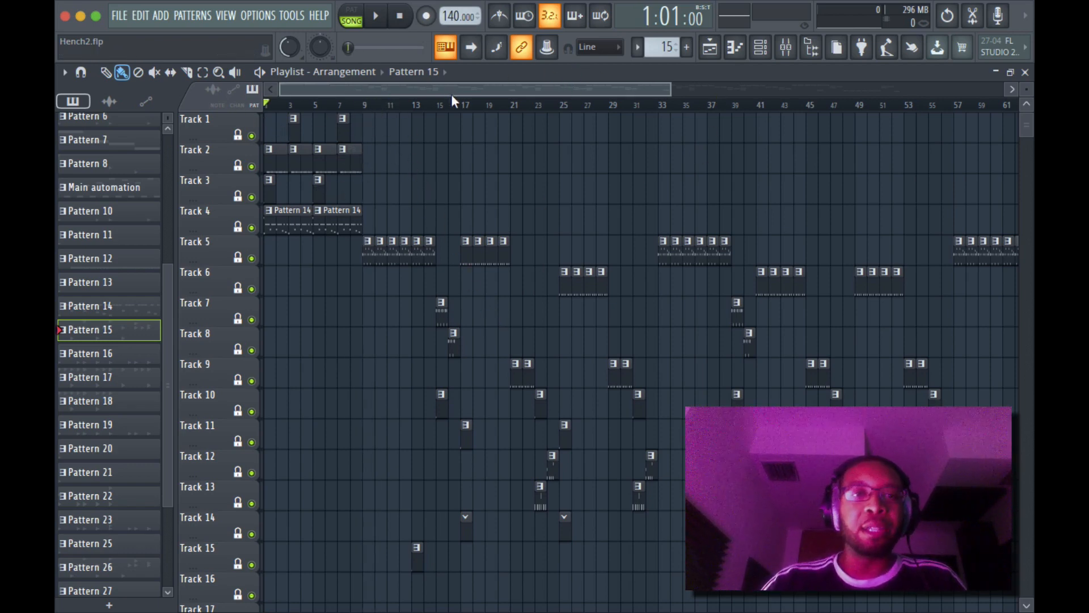
{"action": "left_click_drag", "start_coordinate": [459, 96], "coordinate": [131, 71]}
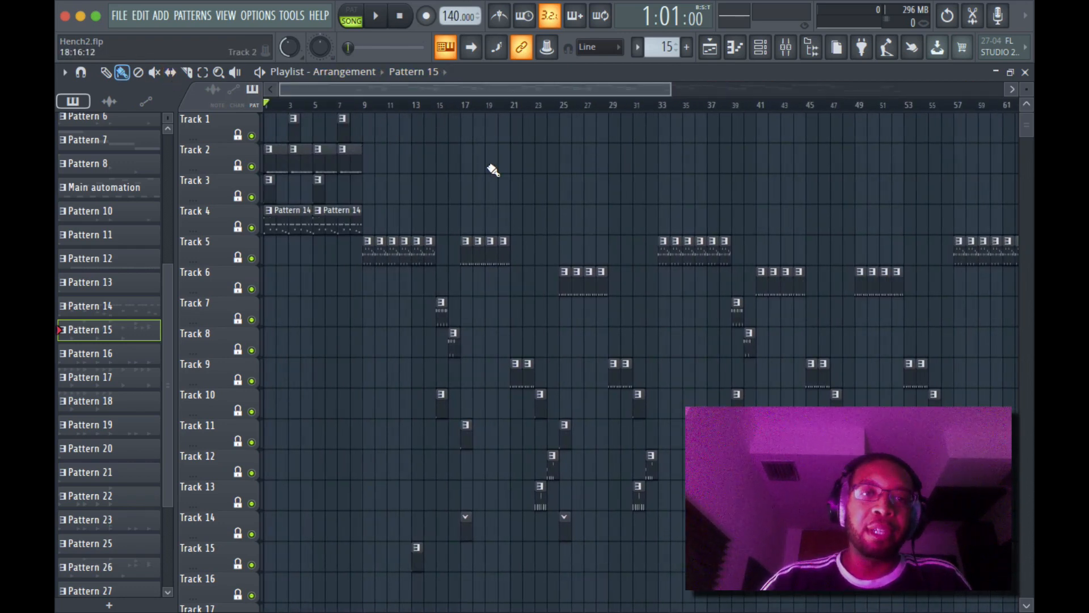
{"action": "scroll", "coordinate": [489, 173], "scroll_direction": "down", "scroll_amount": 5}
{"action": "scroll", "coordinate": [489, 173], "scroll_direction": "up", "scroll_amount": 5}
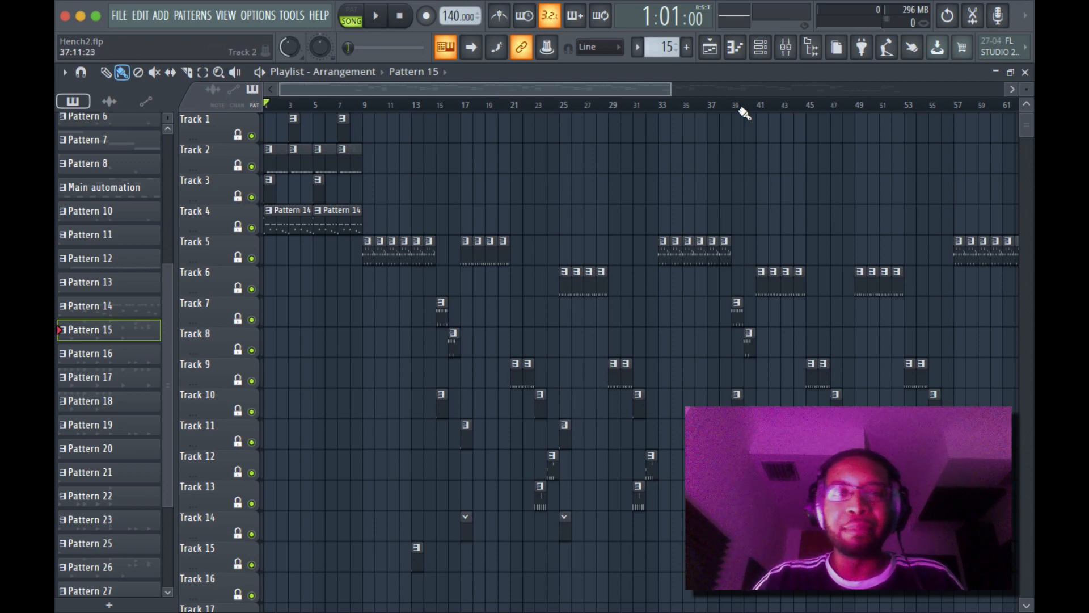
{"action": "left_click", "coordinate": [761, 49]}
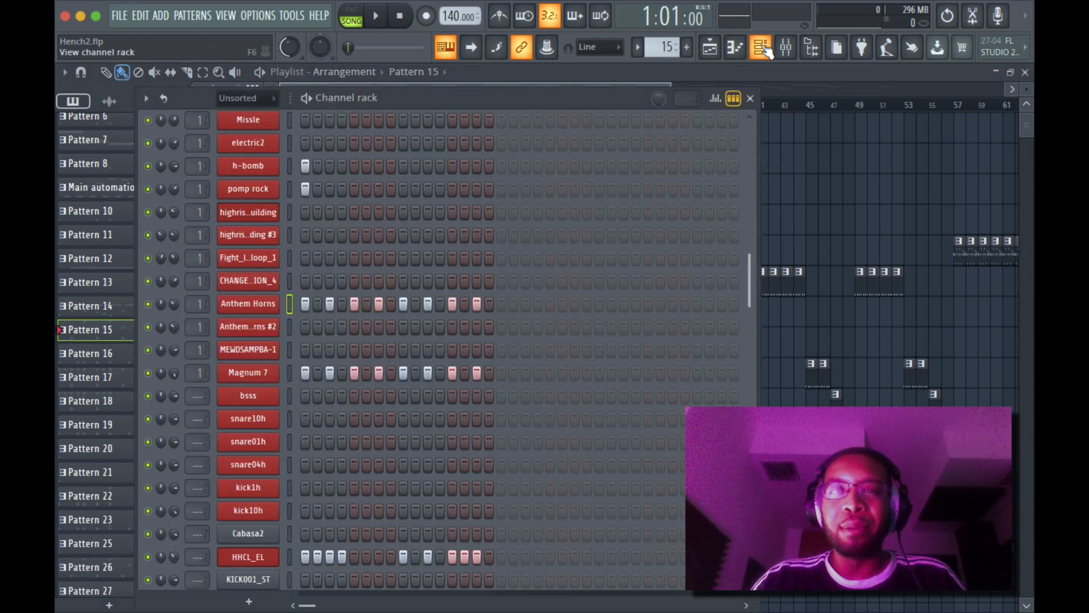
{"action": "left_click", "coordinate": [712, 50]}
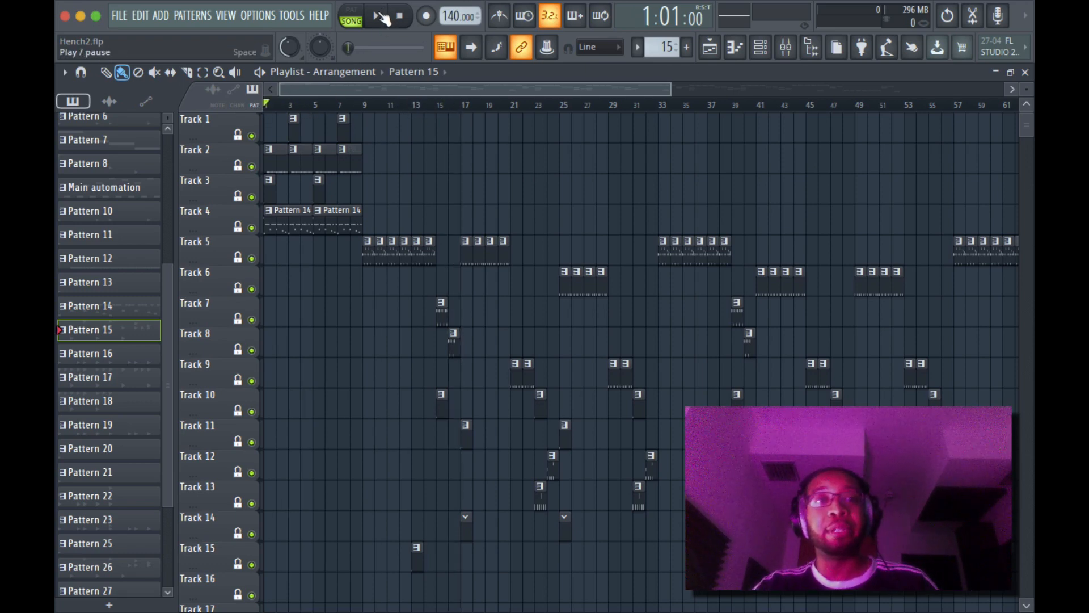
Play the arrangement from bar 9 to listen to the main section, and stop it around bar 18
{"action": "left_click", "coordinate": [363, 104]}
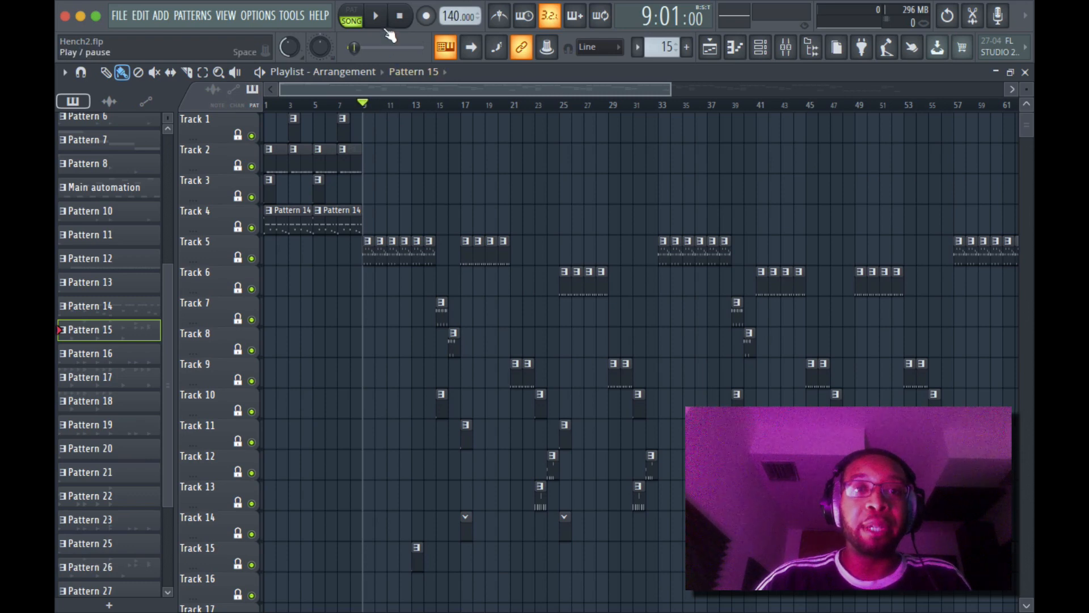
{"action": "left_click", "coordinate": [375, 16]}
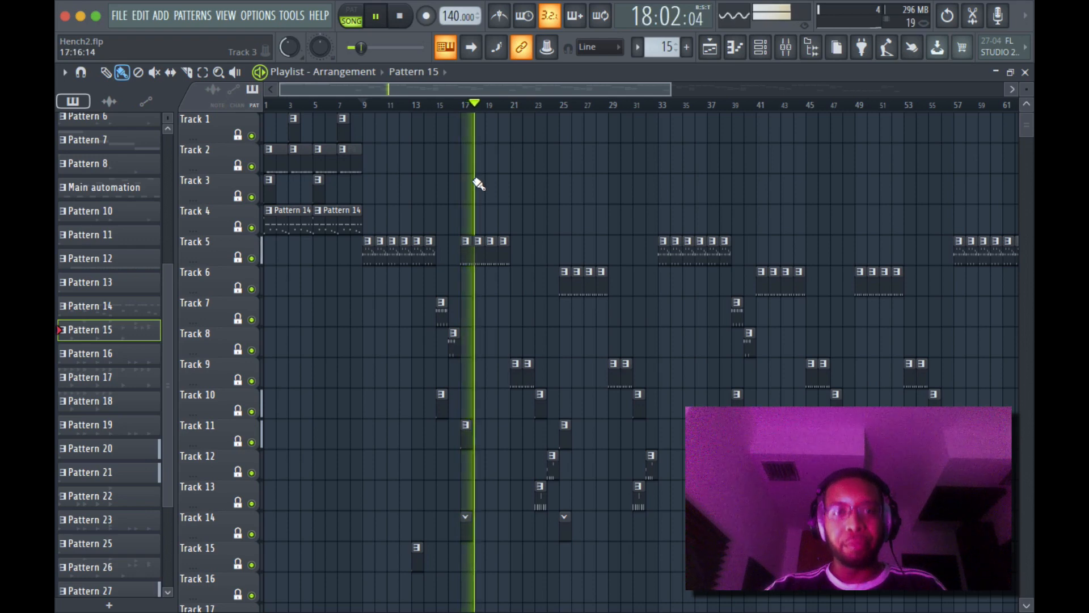
{"action": "key", "text": "space"}
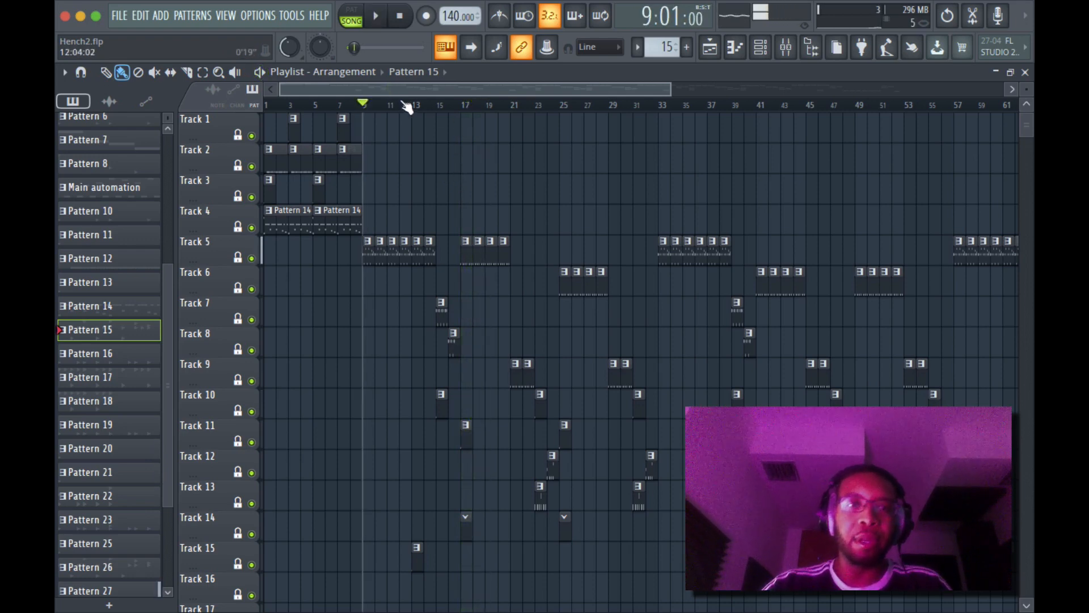
Play the song from bar 1 and look through the channel rack for the sounding channels, then stop playback
{"action": "left_click_drag", "start_coordinate": [374, 110], "coordinate": [180, 113]}
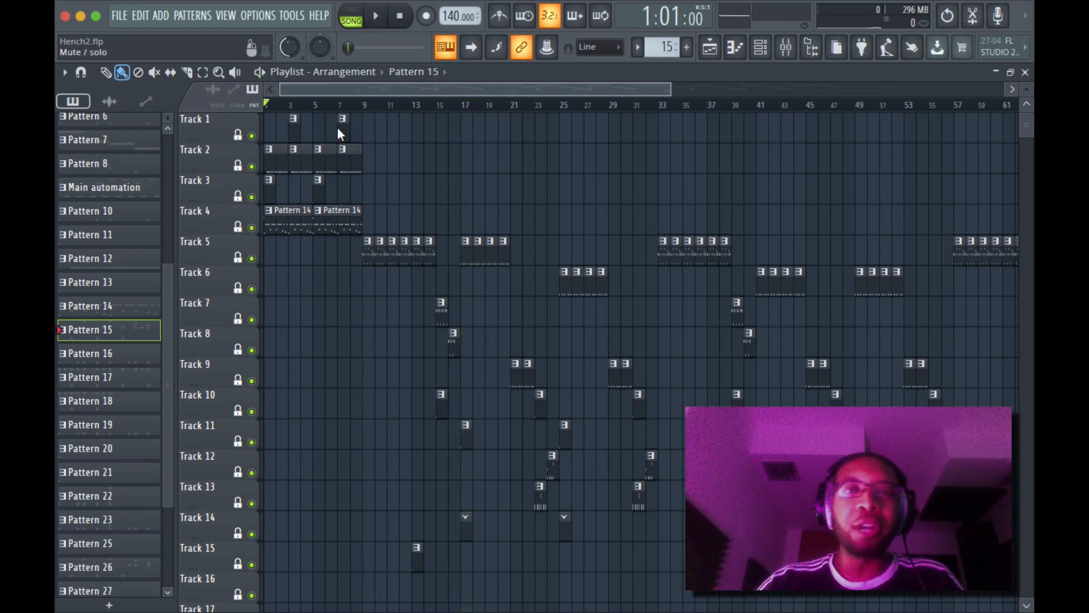
{"action": "key", "text": "space"}
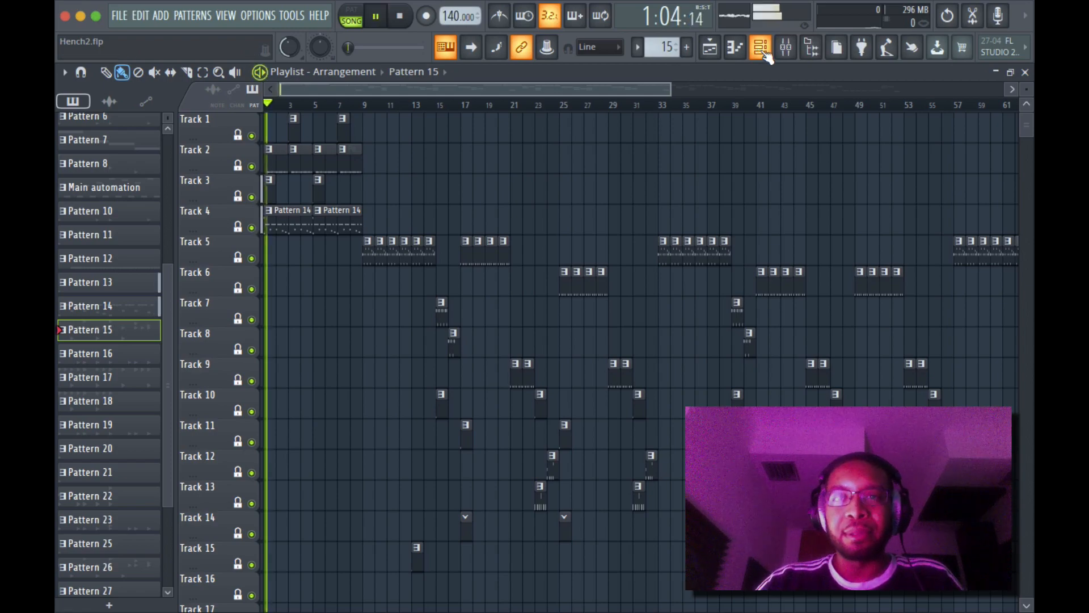
{"action": "left_click", "coordinate": [760, 48]}
{"action": "scroll", "coordinate": [581, 291], "scroll_direction": "up", "scroll_amount": 12}
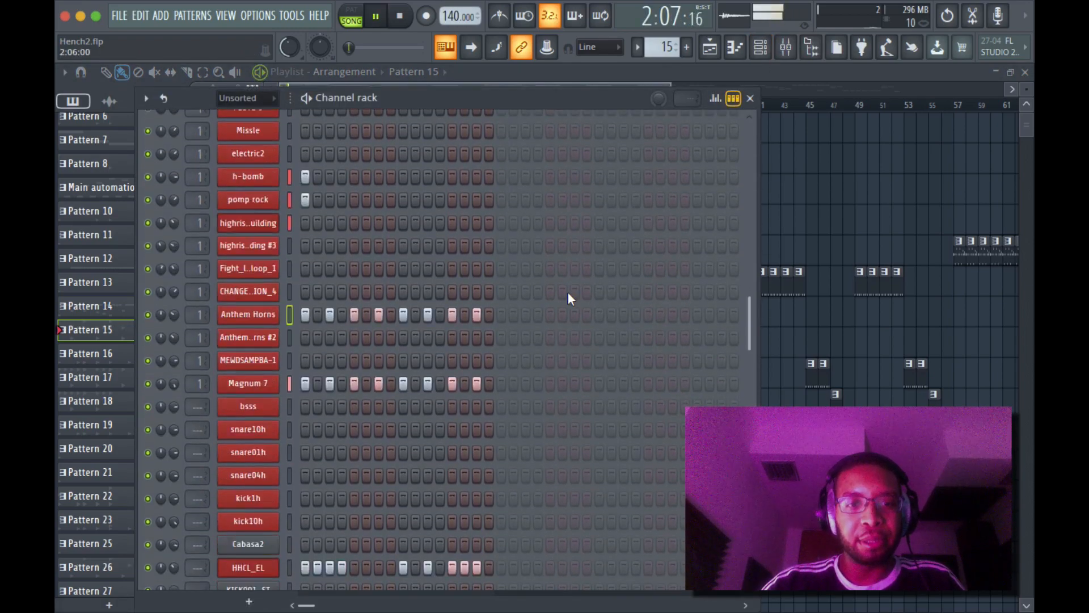
{"action": "scroll", "coordinate": [567, 293], "scroll_direction": "down", "scroll_amount": 12}
{"action": "scroll", "coordinate": [550, 297], "scroll_direction": "up", "scroll_amount": 15}
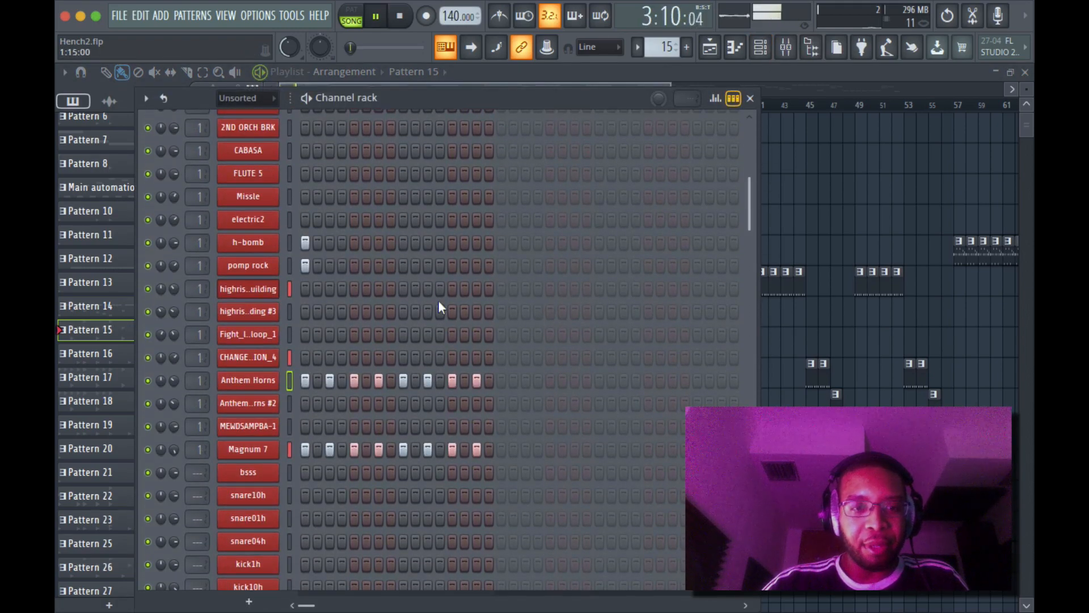
{"action": "scroll", "coordinate": [482, 324], "scroll_direction": "down", "scroll_amount": 15}
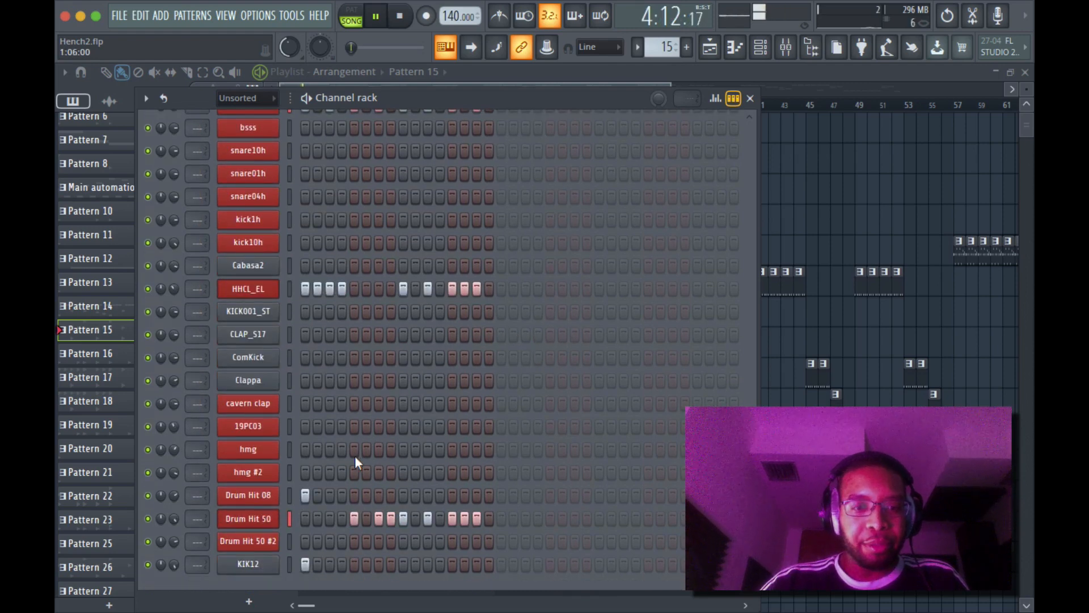
{"action": "key", "text": "space"}
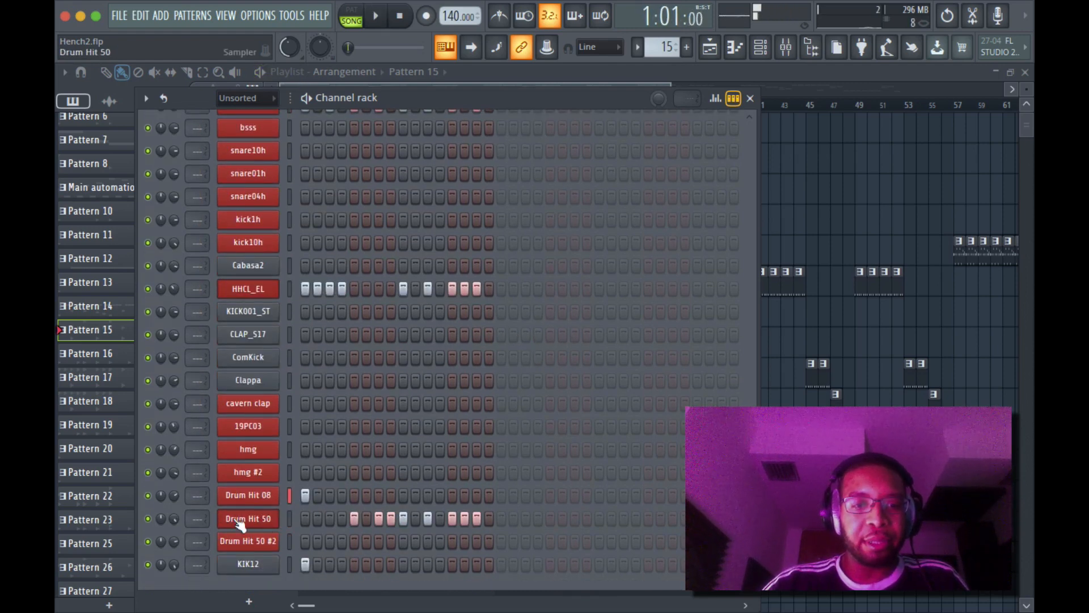
Solo the Drum Hit 50 channel, audition it from the song's start, and return to the playlist
{"action": "right_click", "coordinate": [147, 519]}
{"action": "left_click", "coordinate": [187, 374]}
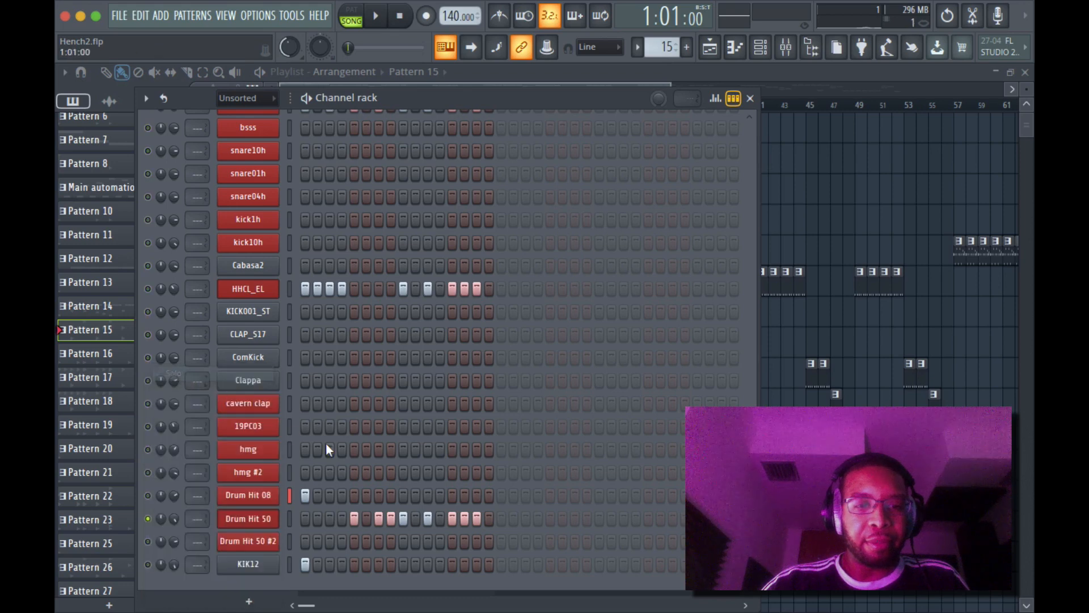
{"action": "key", "text": "space"}
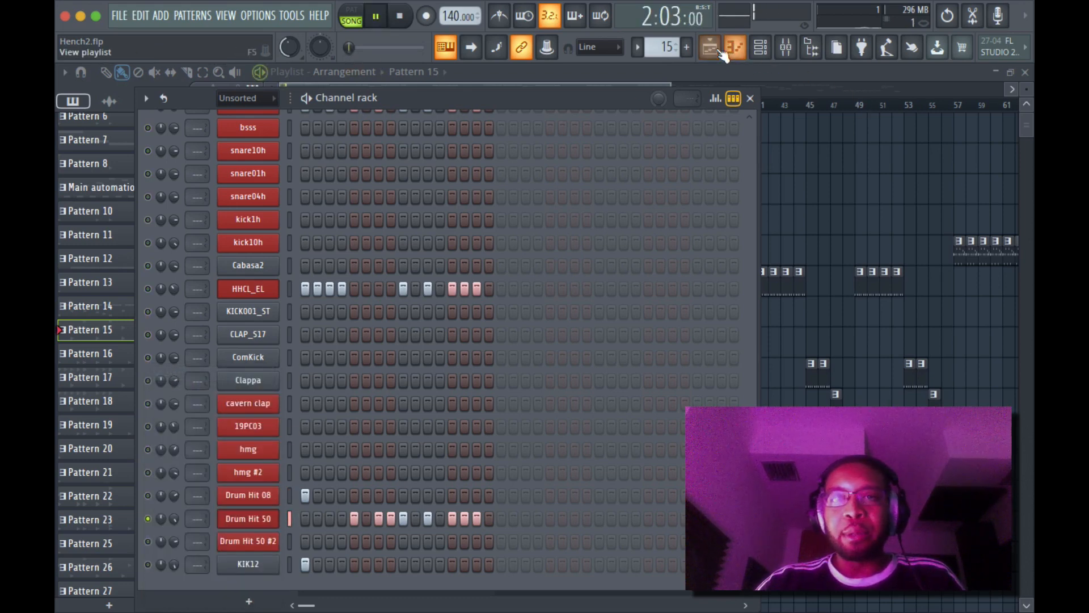
{"action": "left_click", "coordinate": [715, 50]}
{"action": "key", "text": "space"}
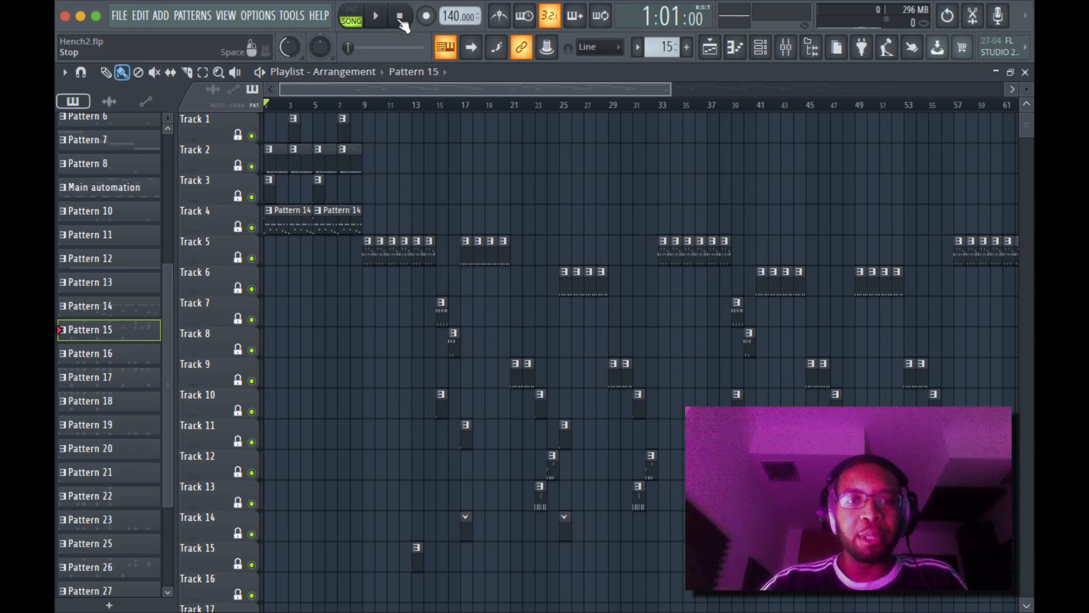
Open Pattern 12's Drum Hit 50 notes in the piano roll during playback, and stop playback
{"action": "key", "text": "space"}
{"action": "double_click", "coordinate": [284, 180]}
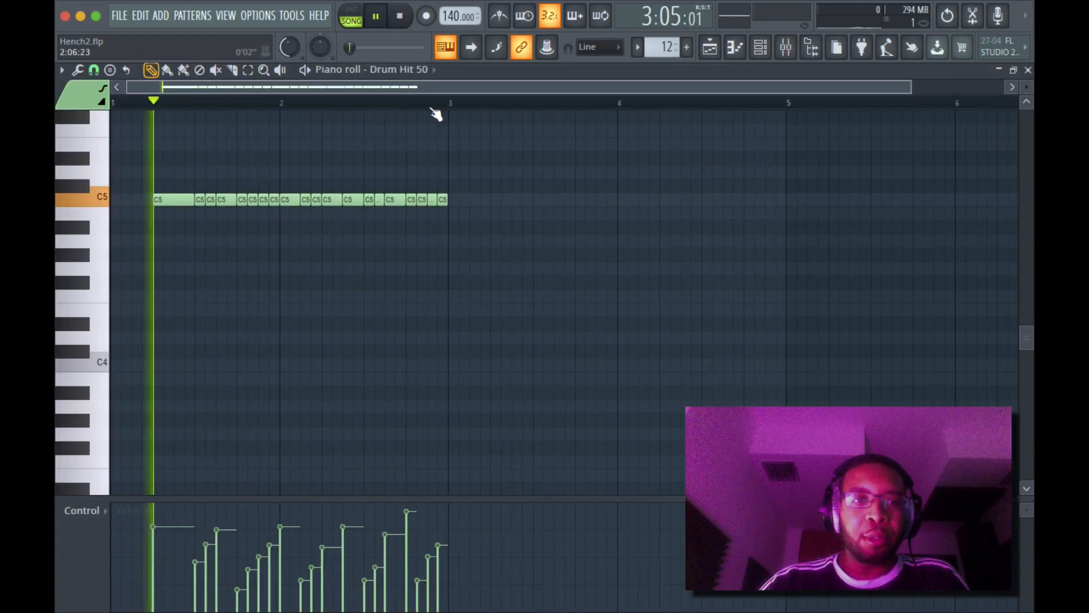
{"action": "left_click_drag", "start_coordinate": [914, 88], "coordinate": [508, 100]}
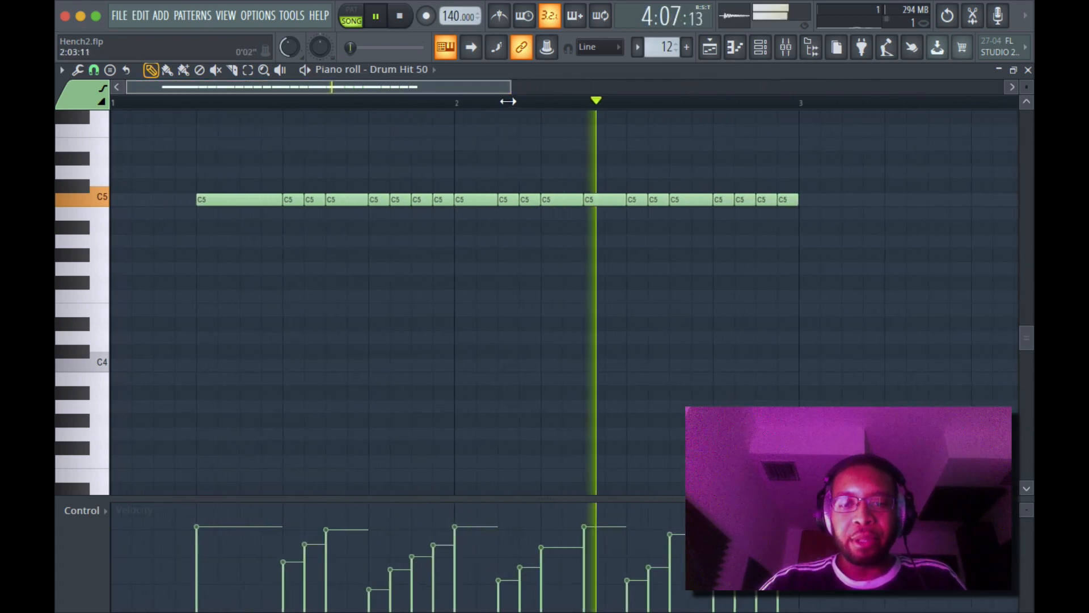
{"action": "key", "text": "space"}
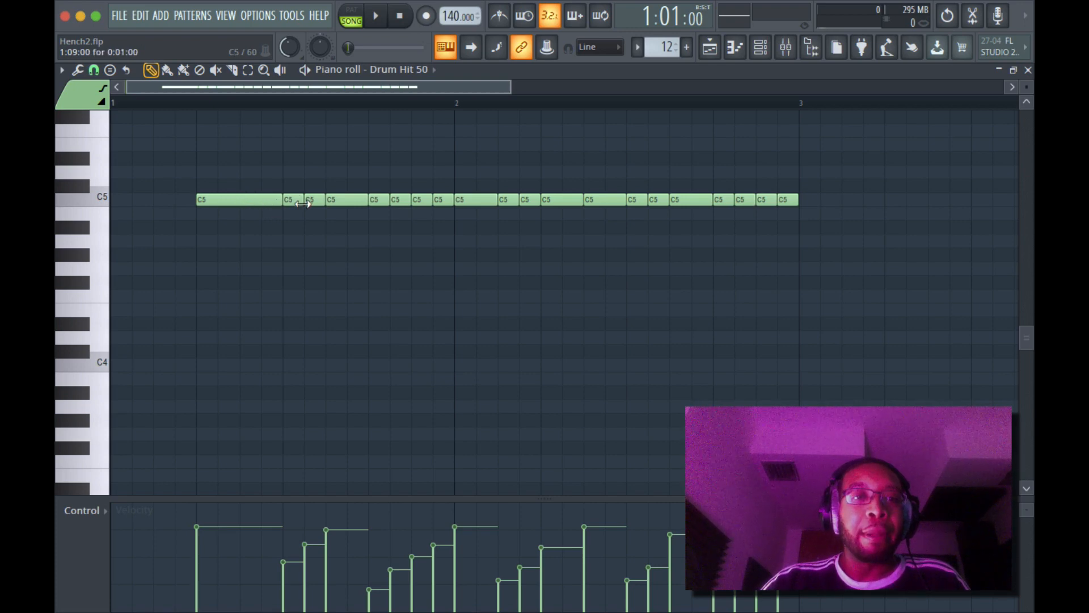
Nudge the first two C5 notes of Drum Hit 50 slightly later, off the grid
{"action": "left_click_drag", "start_coordinate": [238, 200], "coordinate": [238, 199]}
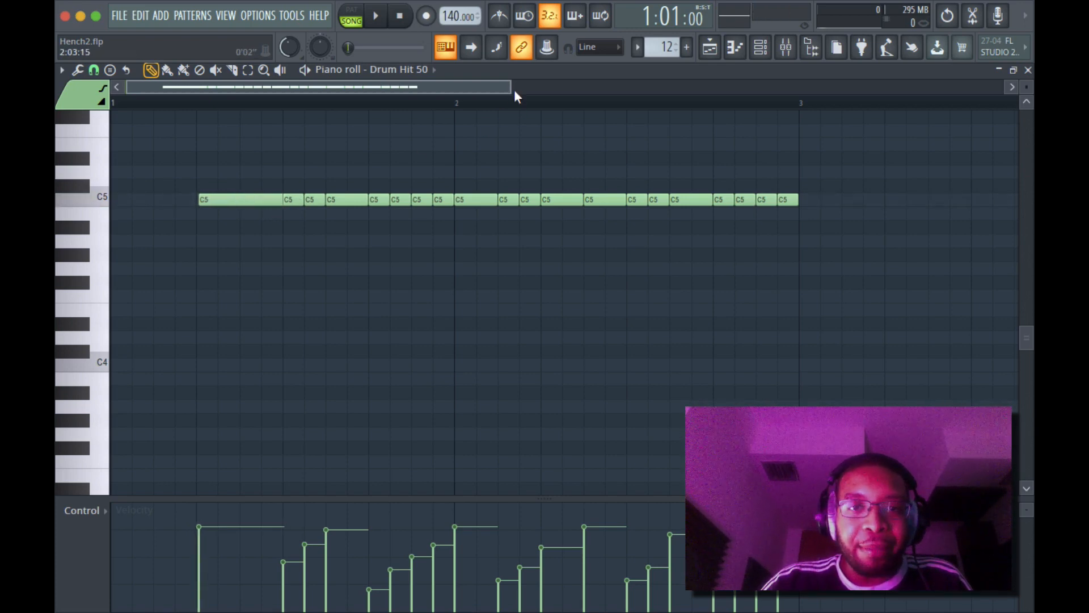
{"action": "left_click_drag", "start_coordinate": [510, 88], "coordinate": [289, 97]}
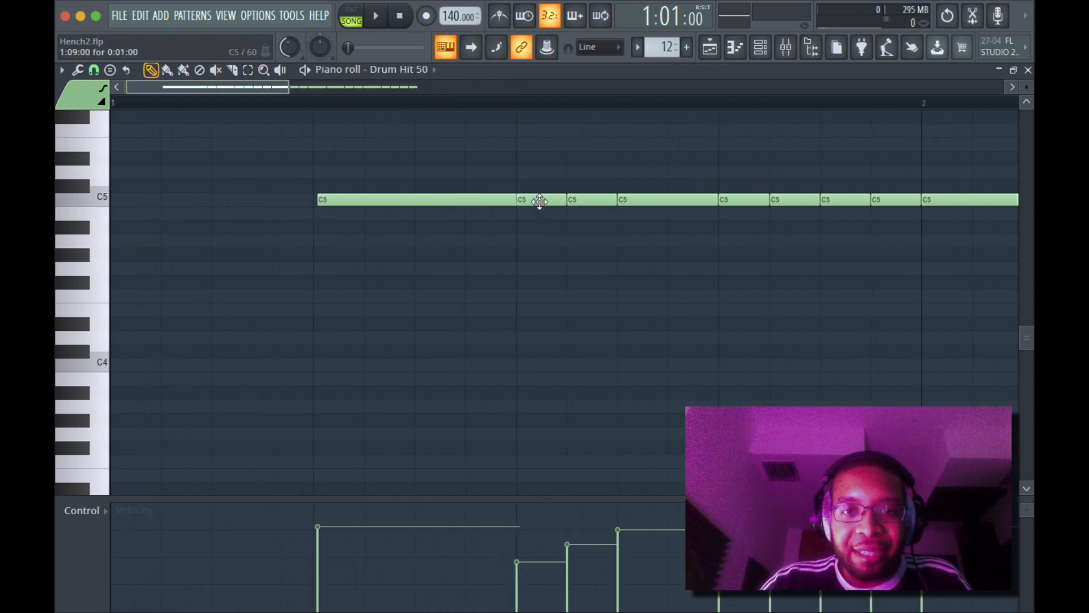
{"action": "left_click_drag", "start_coordinate": [537, 199], "coordinate": [543, 203]}
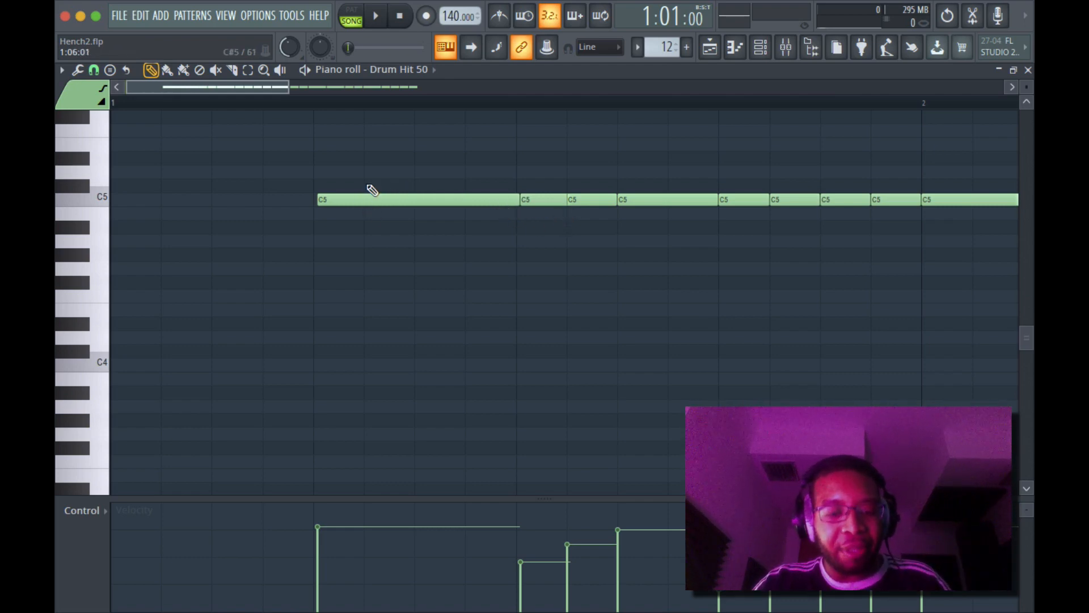
Undo both note moves in the Drum Hit 50 piano roll
{"action": "key", "text": "super+z"}
{"action": "key", "text": "super+z"}
{"action": "key", "text": "alt+super+z"}
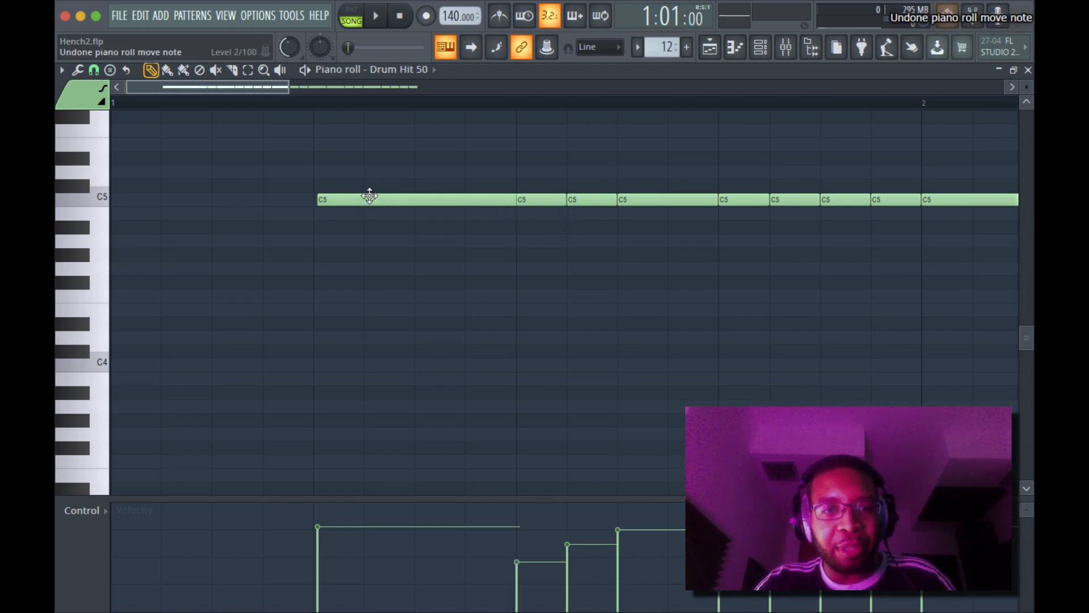
{"action": "key", "text": "alt+super+z"}
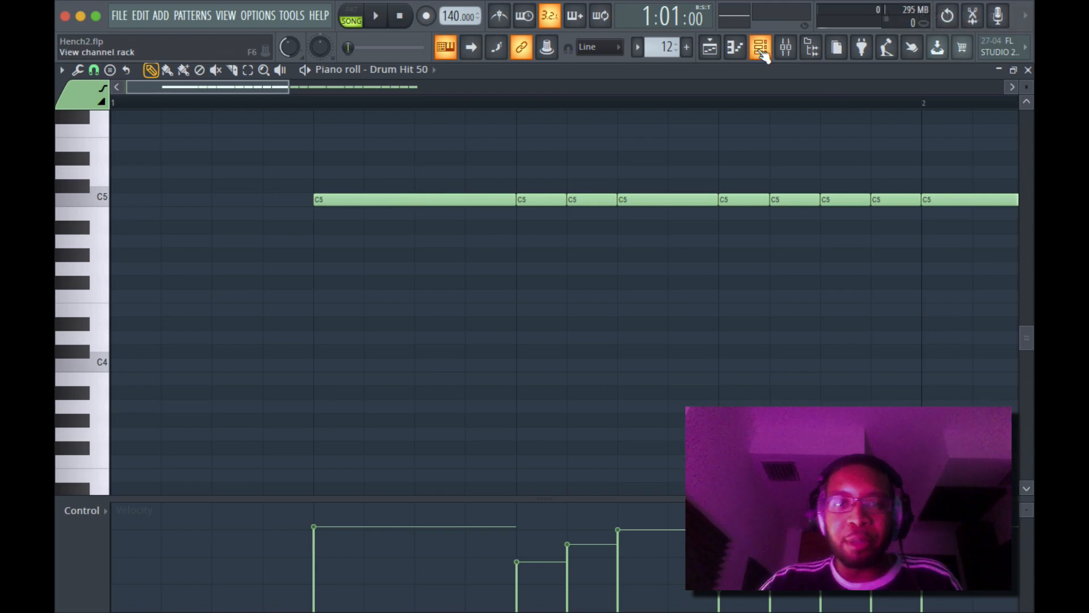
Take the Drum Hit 50 channel out of solo so that all channels are enabled, and return to the piano roll
{"action": "key", "text": "space"}
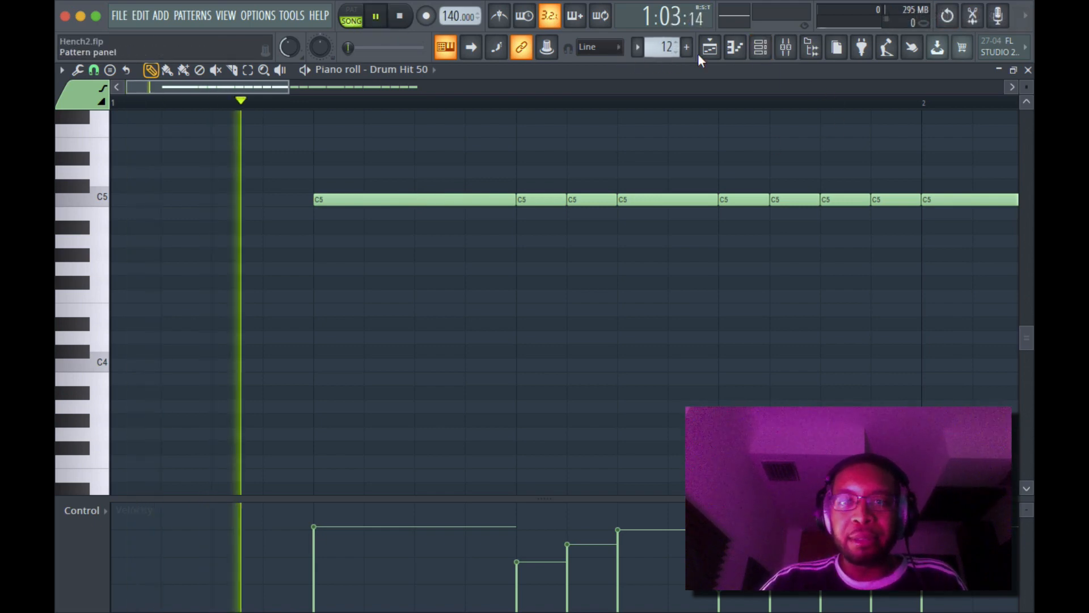
{"action": "key", "text": "space"}
{"action": "left_click", "coordinate": [761, 48]}
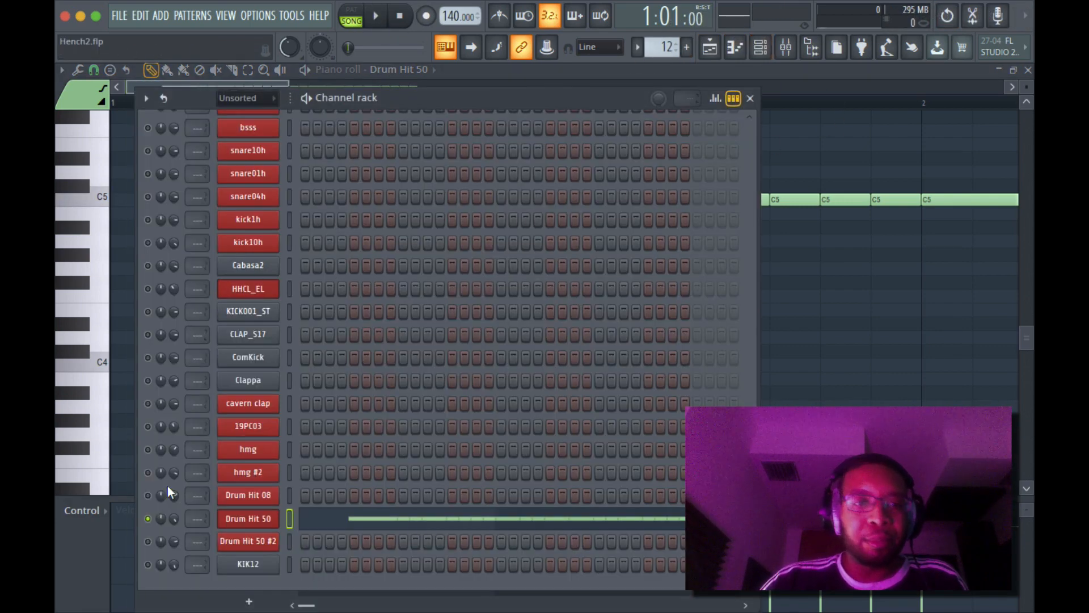
{"action": "right_click", "coordinate": [149, 518]}
{"action": "left_click", "coordinate": [209, 376]}
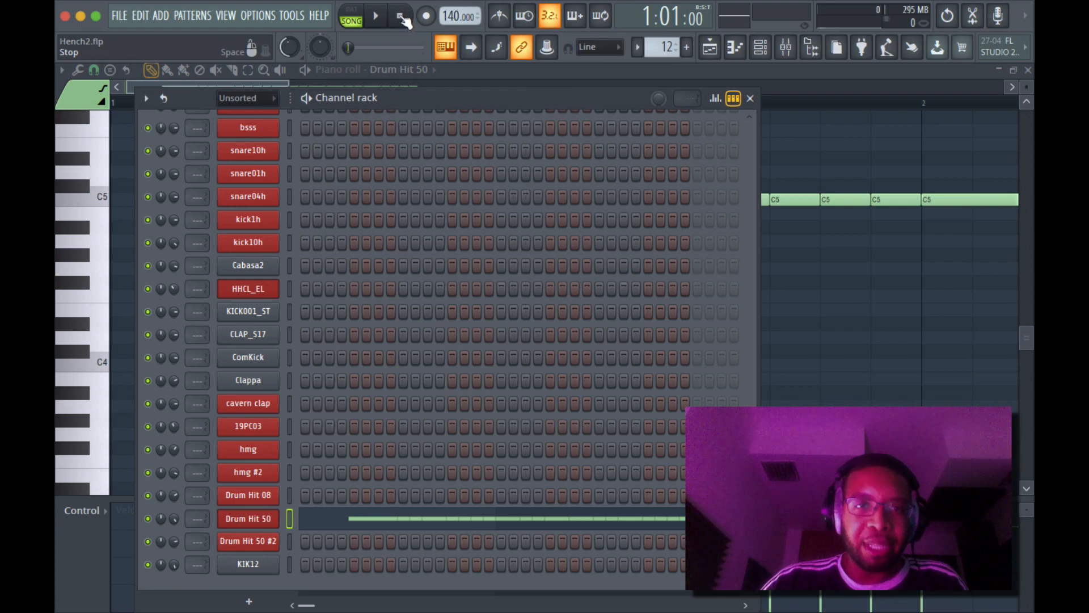
{"action": "left_click", "coordinate": [873, 78]}
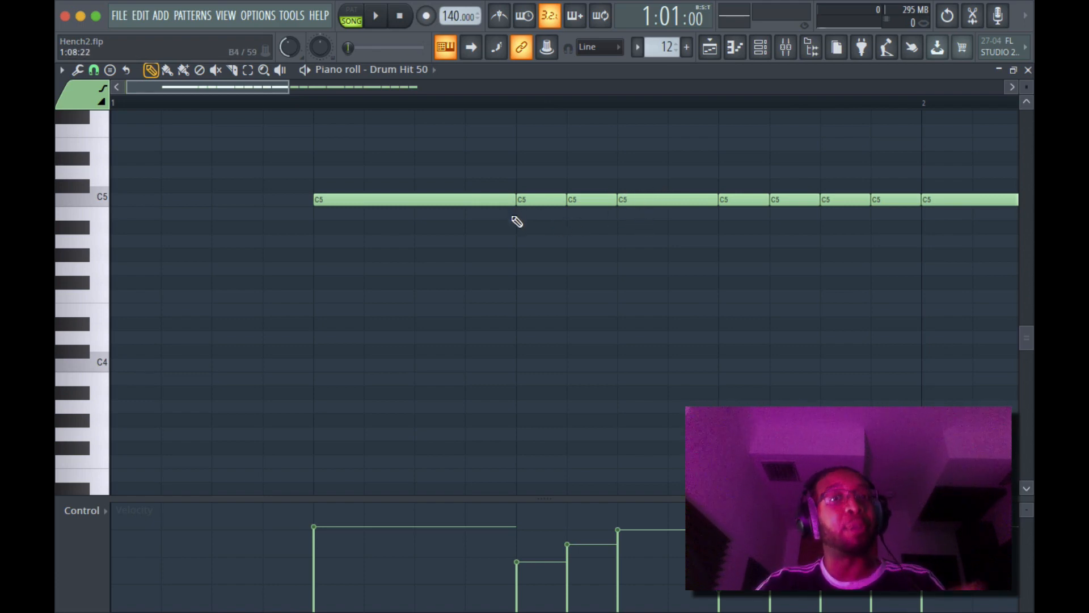
Return to the playlist and briefly play the intro from bar 1
{"action": "left_click", "coordinate": [709, 49]}
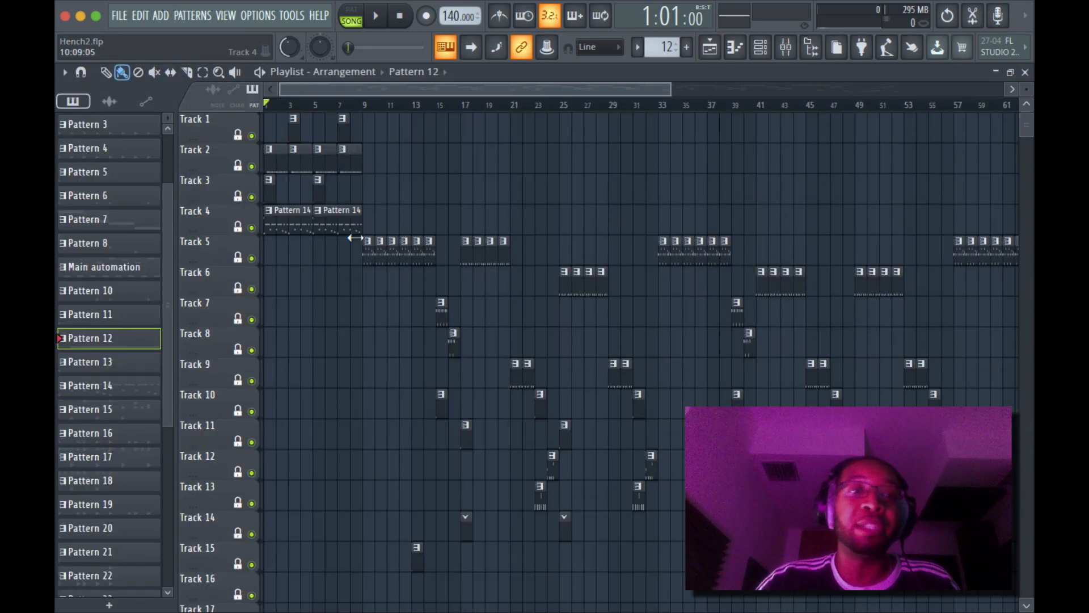
{"action": "left_click_drag", "start_coordinate": [670, 90], "coordinate": [397, 91]}
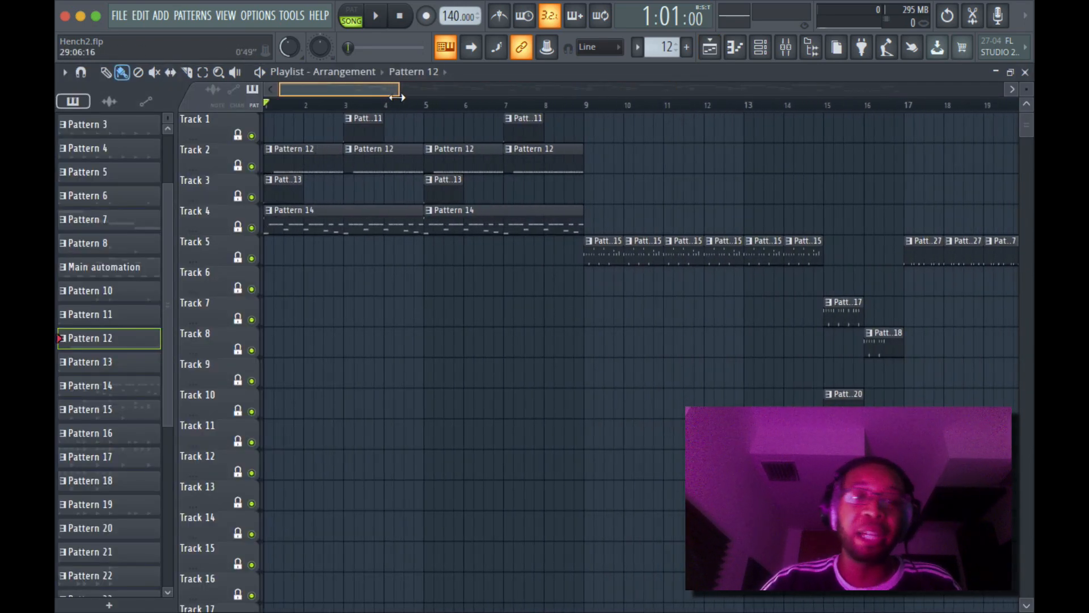
{"action": "key", "text": "space"}
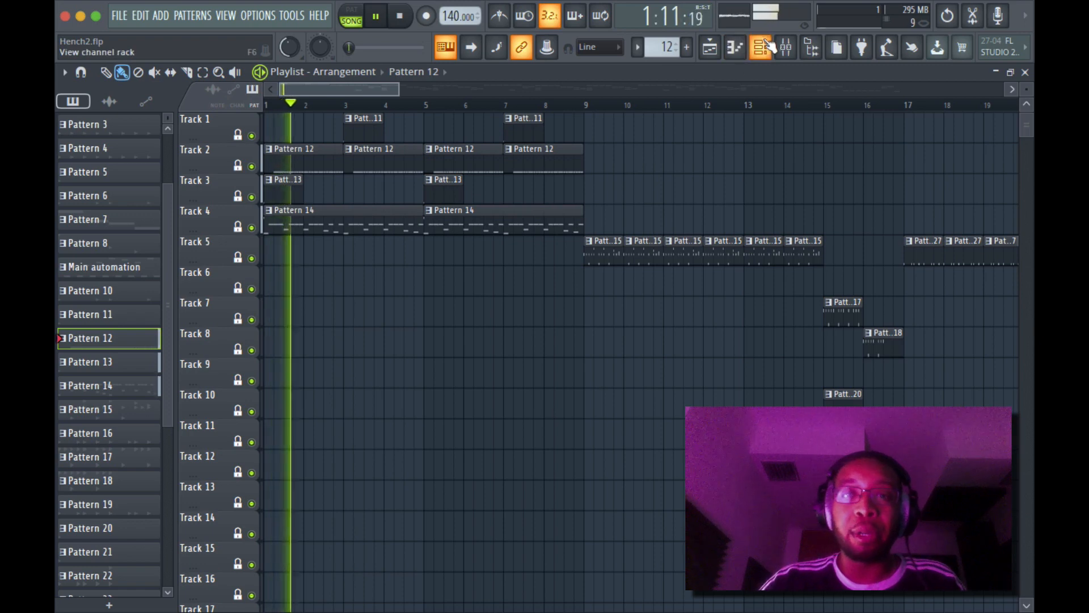
{"action": "key", "text": "space"}
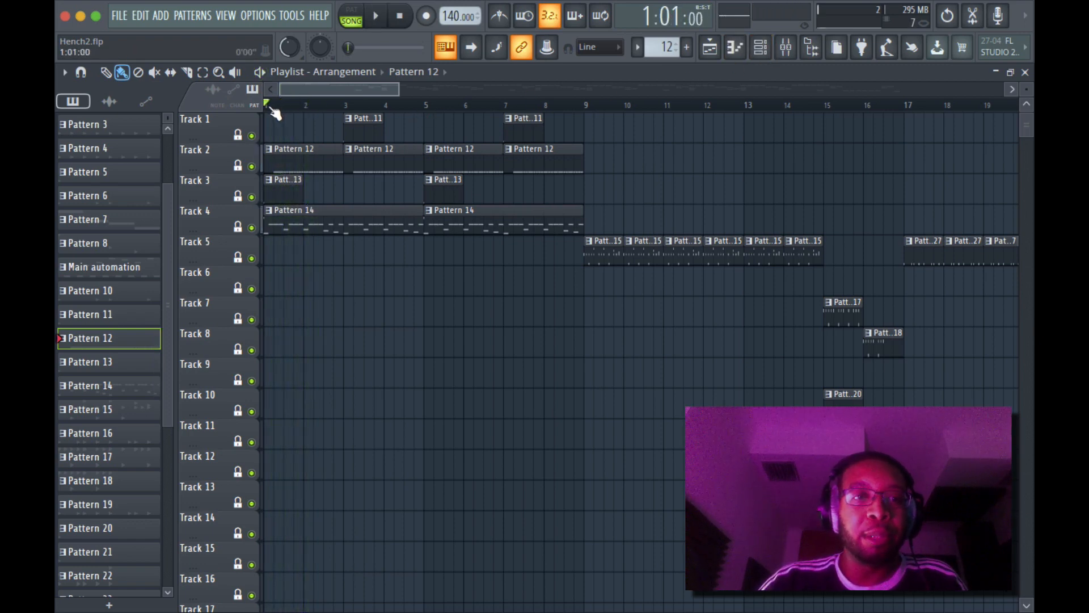
Set a loop selection over bars 1 to 8, play it, and deselect the clips within it
{"action": "left_click_drag", "start_coordinate": [282, 107], "coordinate": [586, 142]}
{"action": "key", "text": "space"}
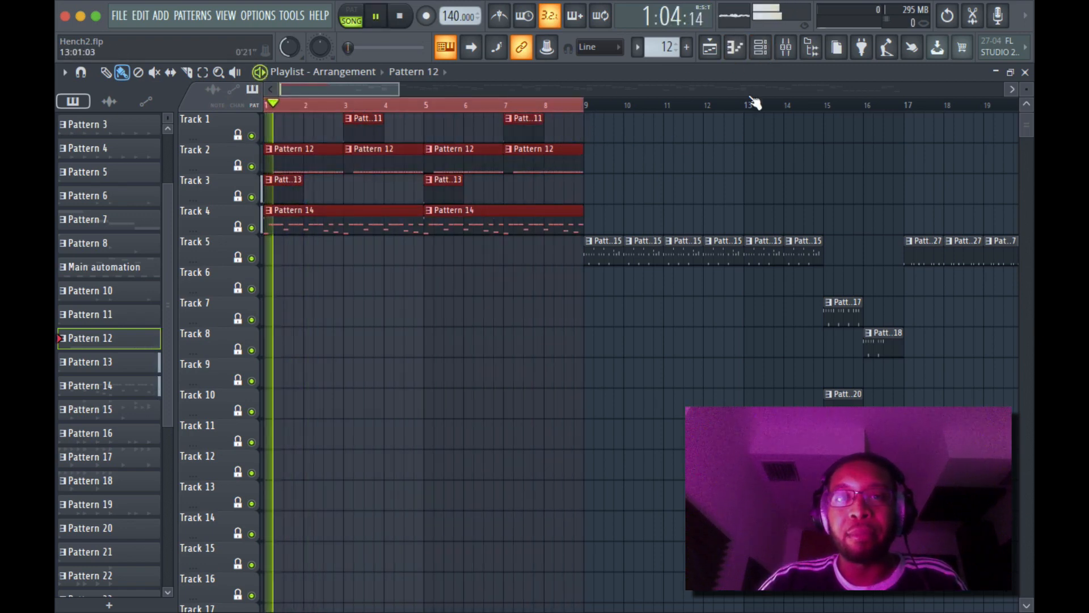
{"action": "left_click", "coordinate": [437, 240], "text": "super"}
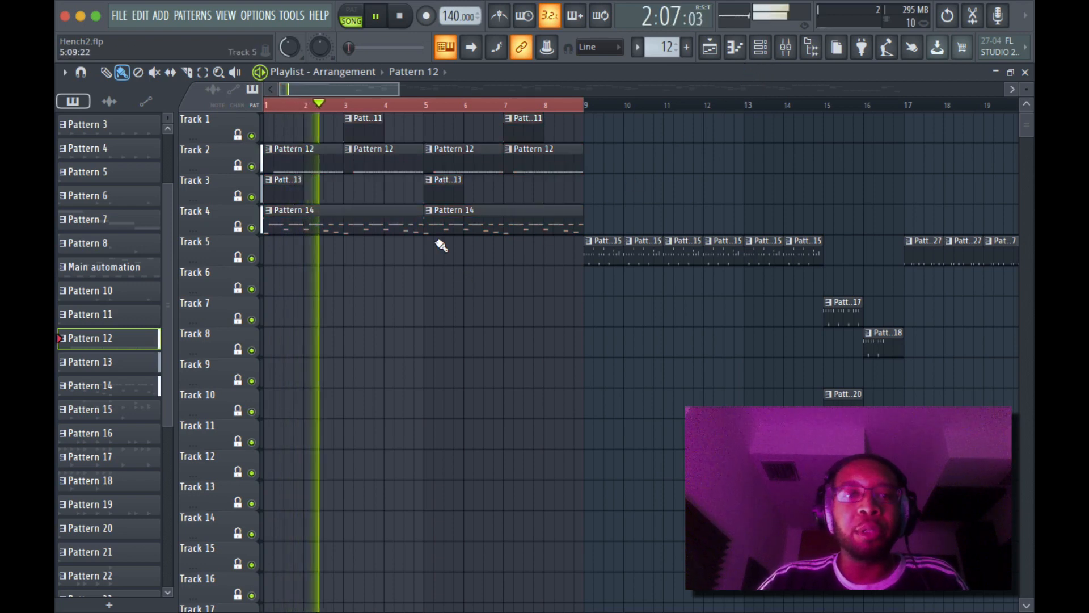
Open Pattern 12 from Track 2 and bring up the Drum Hit 50 channel's time settings from the channel rack
{"action": "double_click", "coordinate": [317, 164]}
{"action": "left_click_drag", "start_coordinate": [410, 90], "coordinate": [484, 90]}
{"action": "key", "text": "F6"}
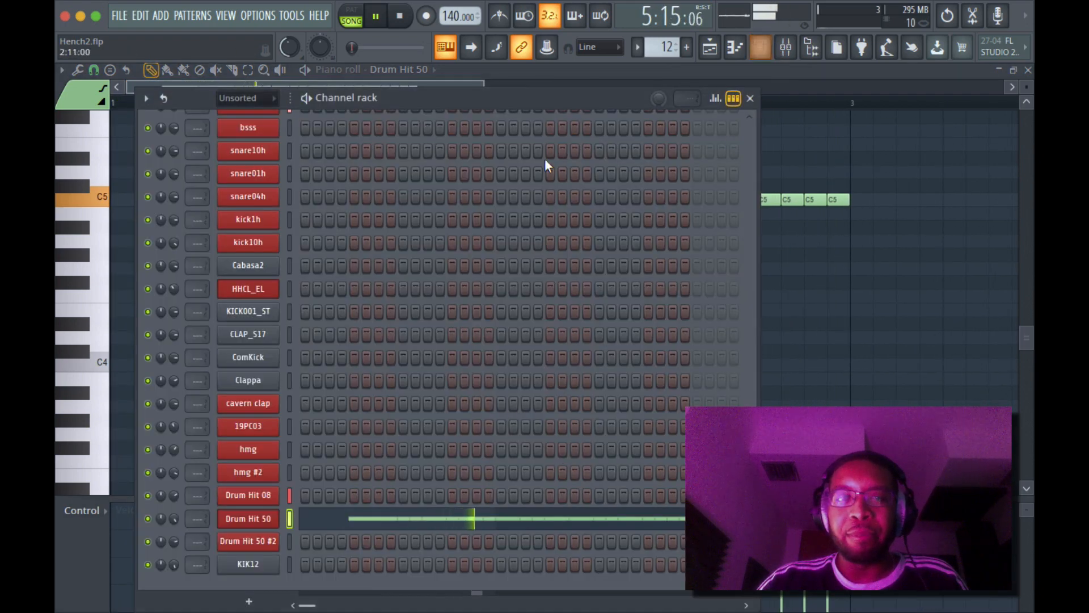
{"action": "left_click", "coordinate": [275, 525]}
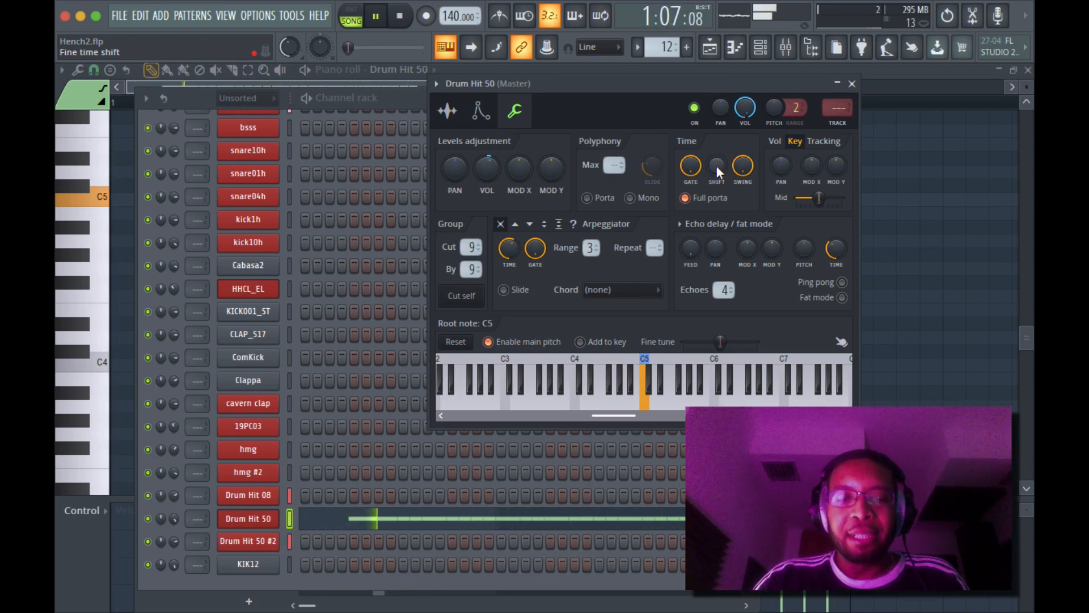
Try adjusting Drum Hit 50's fine time shift during playback, and reset it to its default
{"action": "left_click_drag", "start_coordinate": [716, 166], "coordinate": [717, 167]}
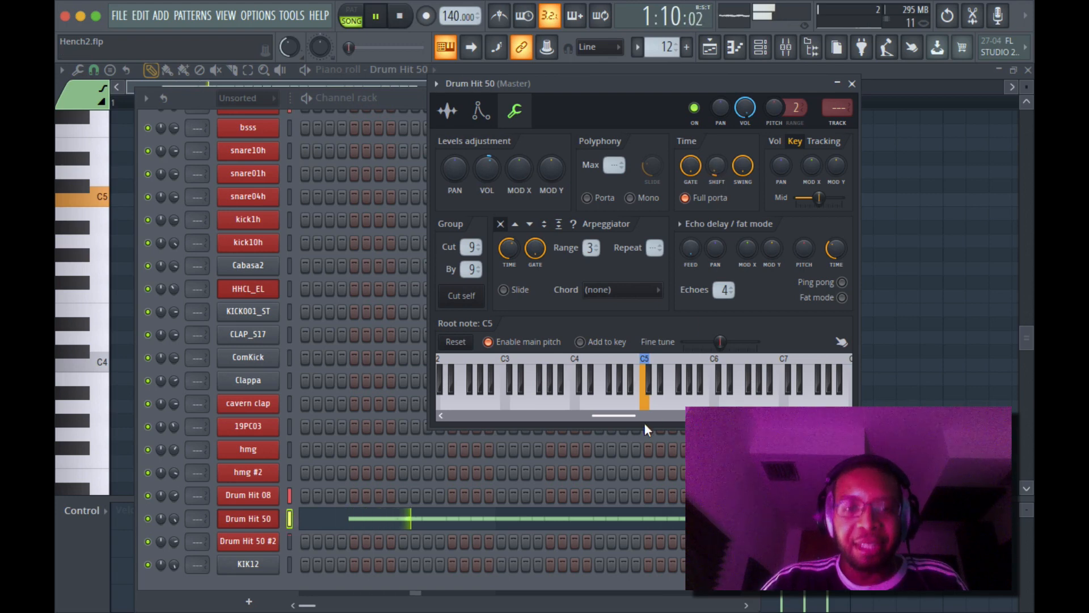
{"action": "right_click", "coordinate": [717, 164]}
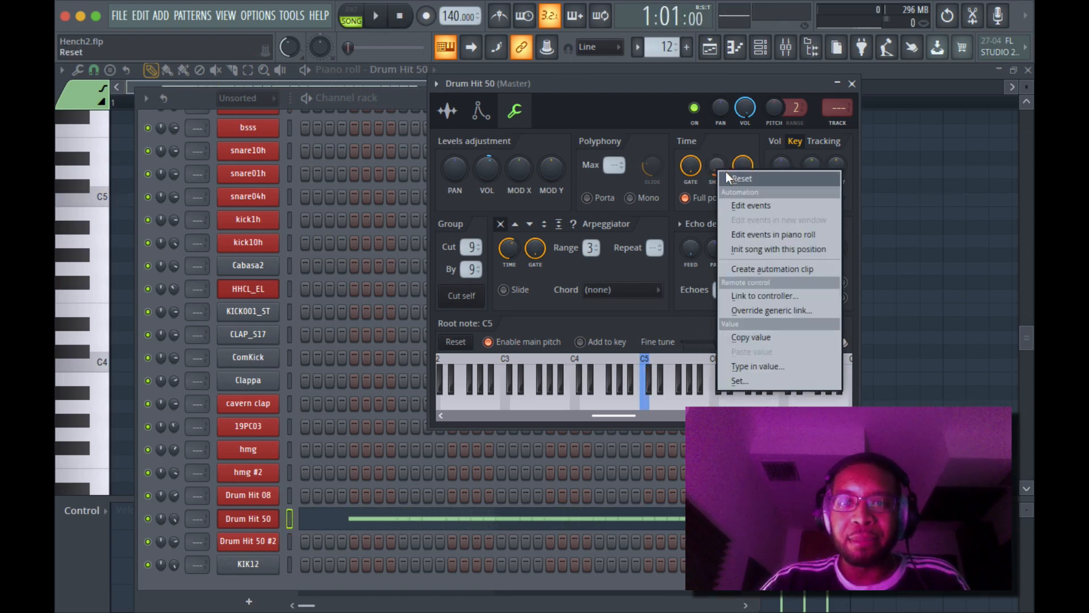
{"action": "left_click", "coordinate": [734, 178]}
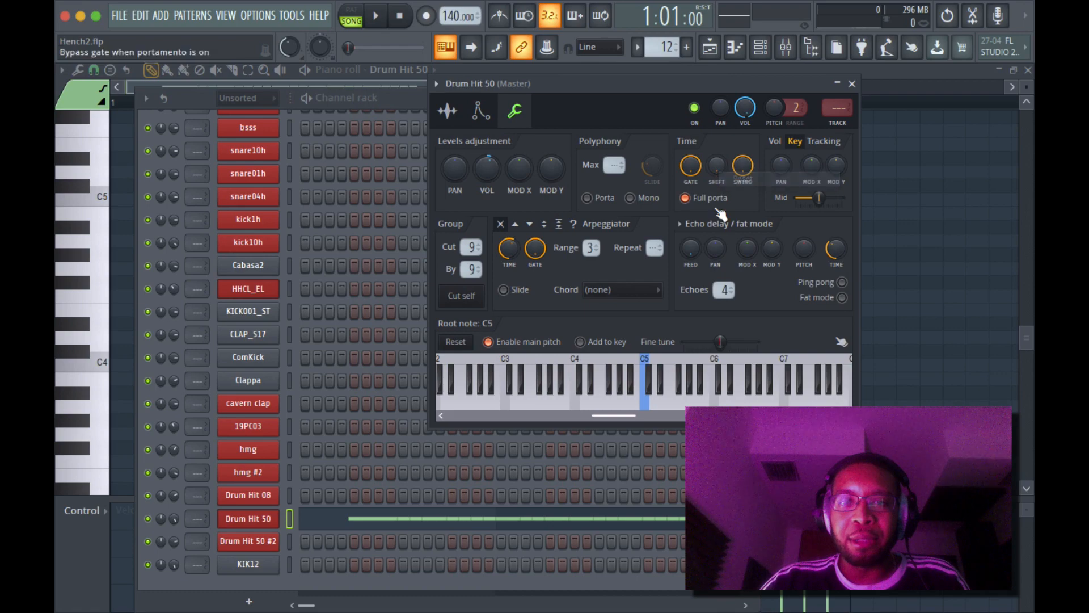
Try nudging all Drum Hit 50 notes slightly off the grid while the song plays, and undo the move
{"action": "left_click", "coordinate": [462, 522]}
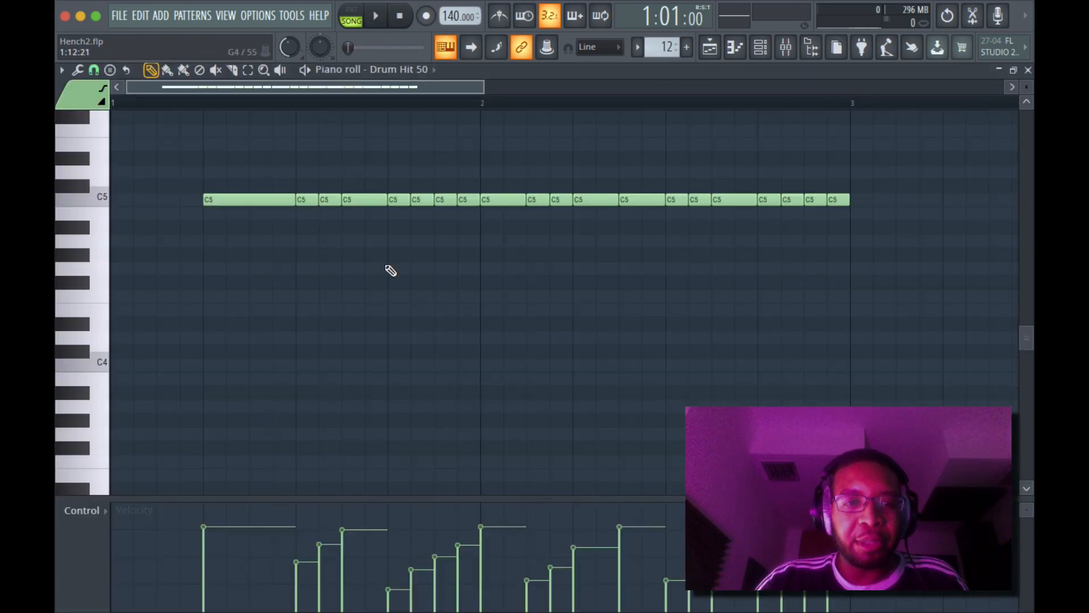
{"action": "key", "text": "ctrl+a"}
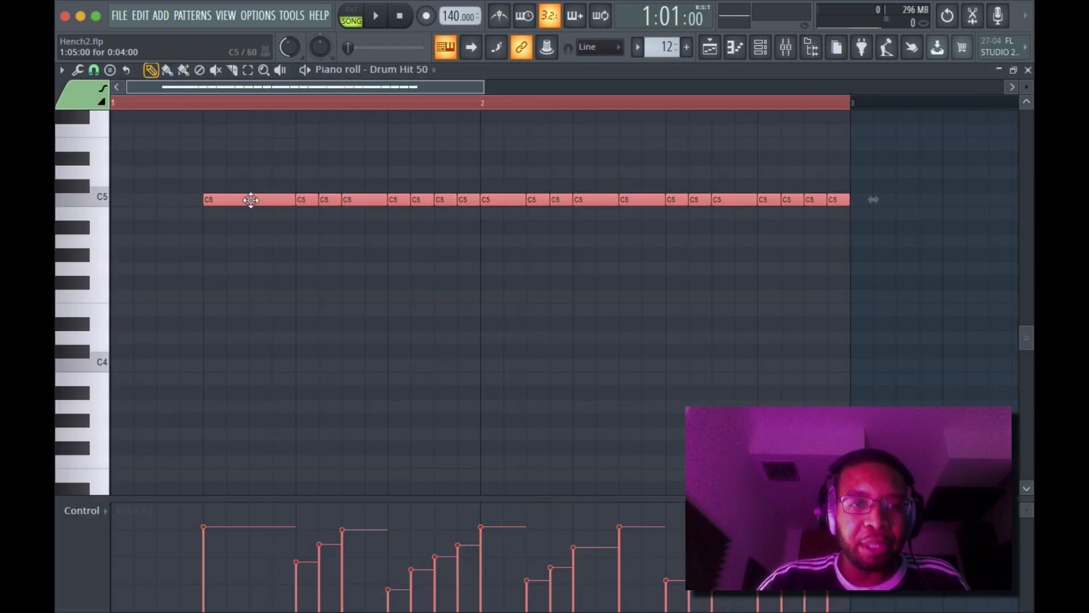
{"action": "mouse_move", "coordinate": [251, 200]}
{"action": "left_mouse_down"}
{"action": "mouse_move", "coordinate": [260, 197]}
{"action": "mouse_move", "coordinate": [236, 198]}
{"action": "left_mouse_up"}
{"action": "key", "text": "space"}
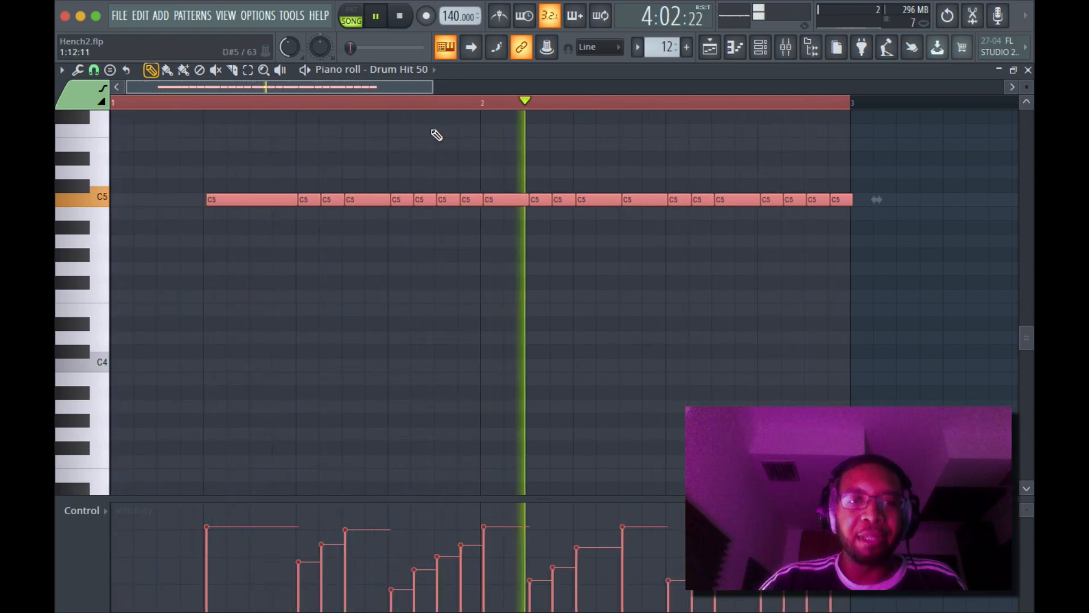
{"action": "left_click_drag", "start_coordinate": [432, 87], "coordinate": [238, 107]}
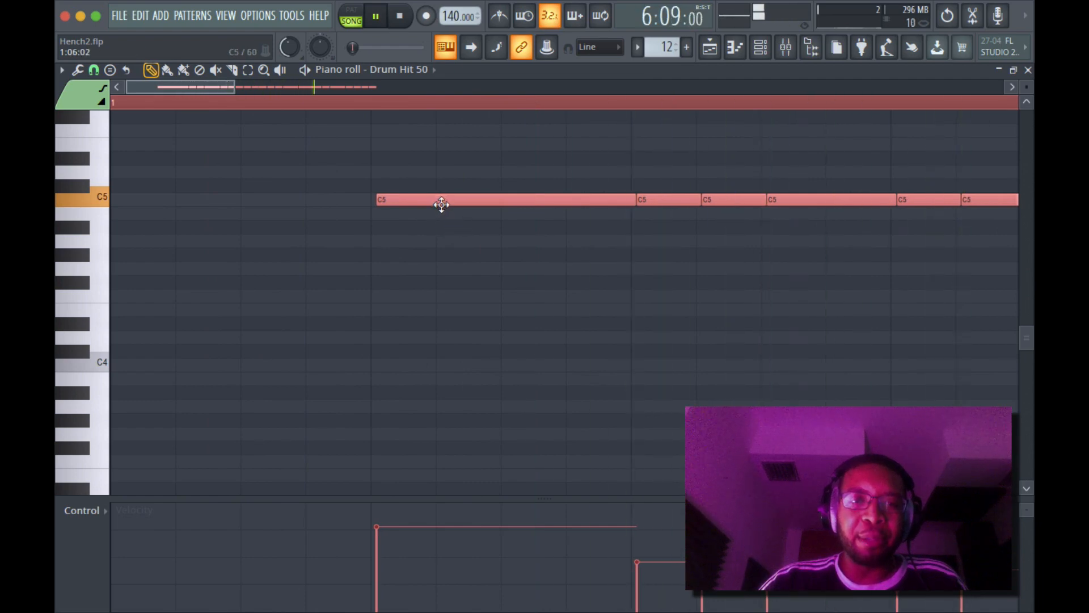
{"action": "key", "text": "ctrl+z"}
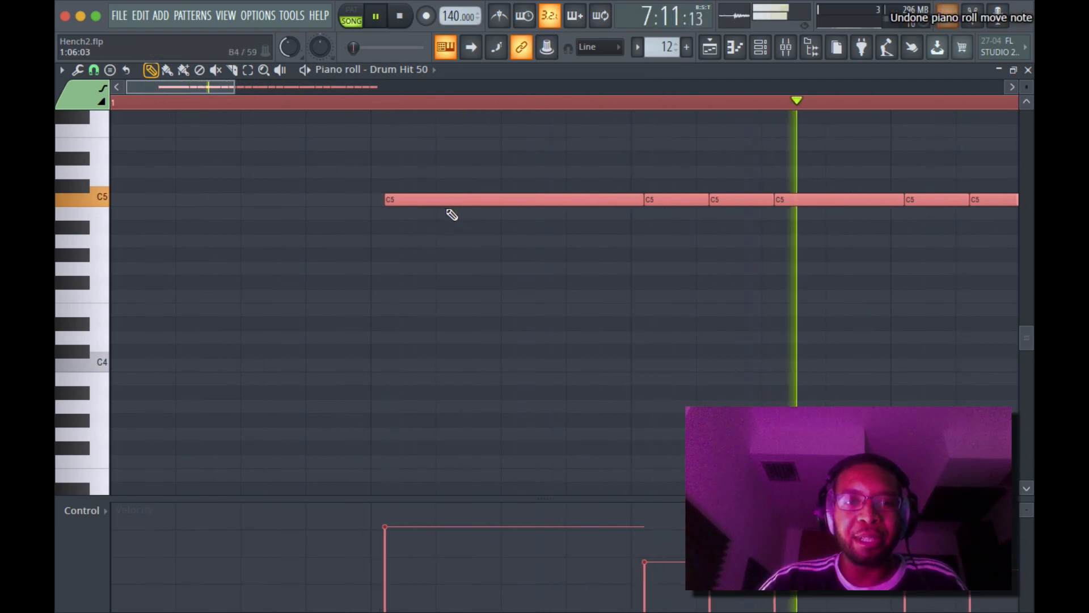
Check Pattern 12 in the playlist, the piano roll and the full channel rack during playback
{"action": "left_click", "coordinate": [711, 49]}
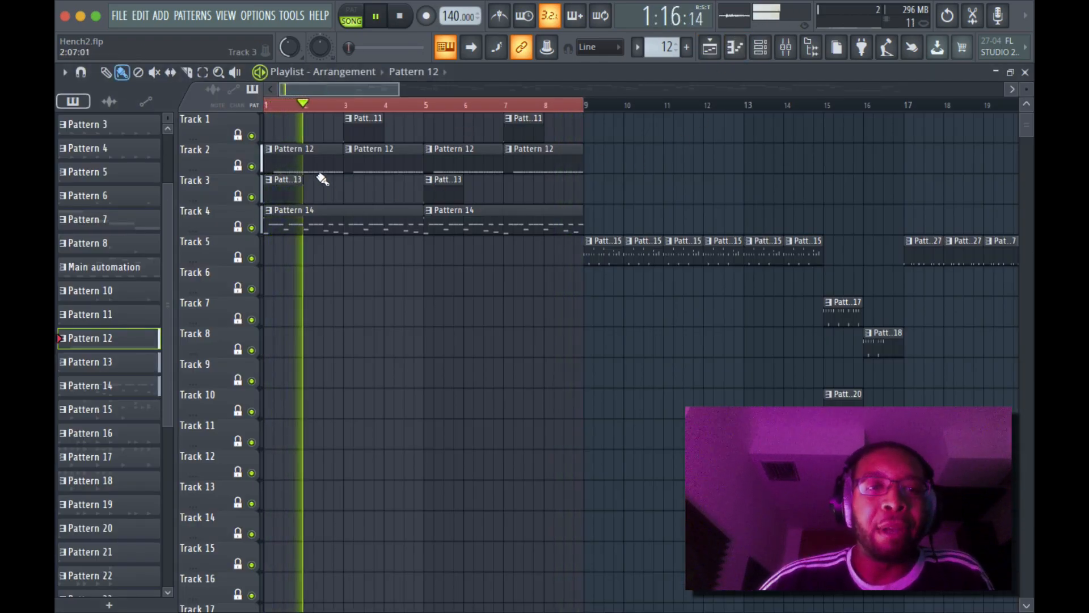
{"action": "scroll", "coordinate": [321, 172], "scroll_direction": "down", "scroll_amount": 1}
{"action": "scroll", "coordinate": [322, 171], "scroll_direction": "up", "scroll_amount": 1}
{"action": "left_click", "coordinate": [735, 48]}
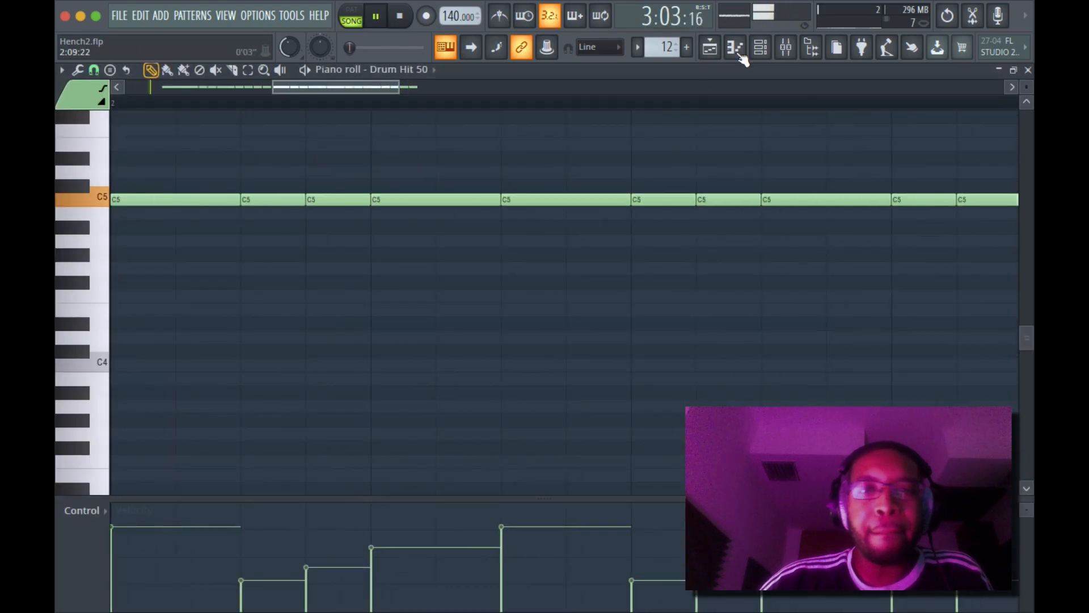
{"action": "left_click", "coordinate": [762, 49]}
{"action": "scroll", "coordinate": [554, 298], "scroll_direction": "up", "scroll_amount": 5}
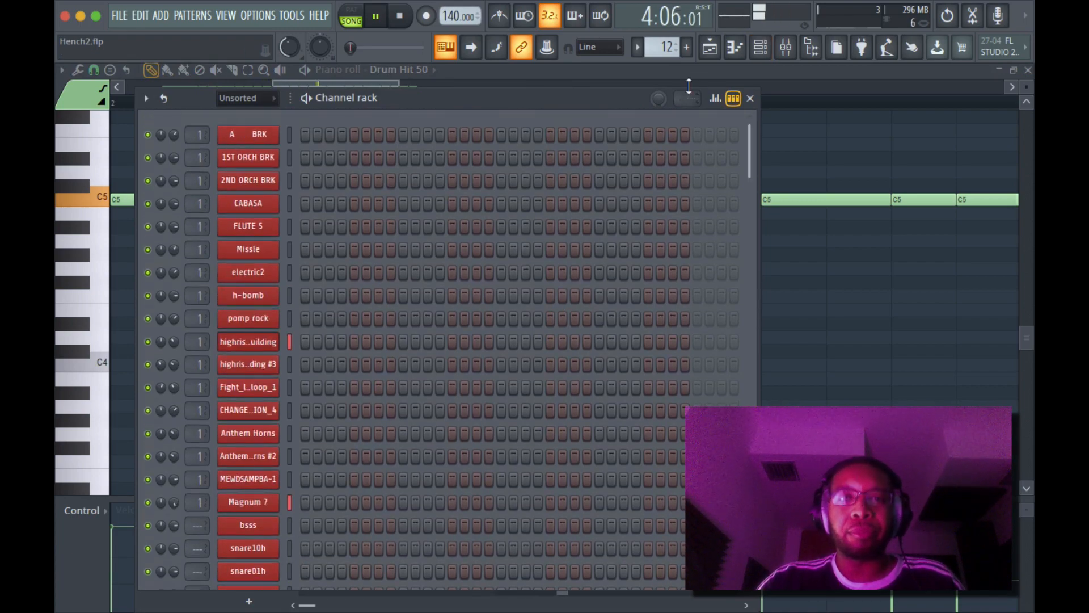
Open Pattern 14 from Track 4, show Magnum 7's full four-bar melody in the piano roll, and stop playback
{"action": "left_click", "coordinate": [710, 48]}
{"action": "double_click", "coordinate": [326, 213]}
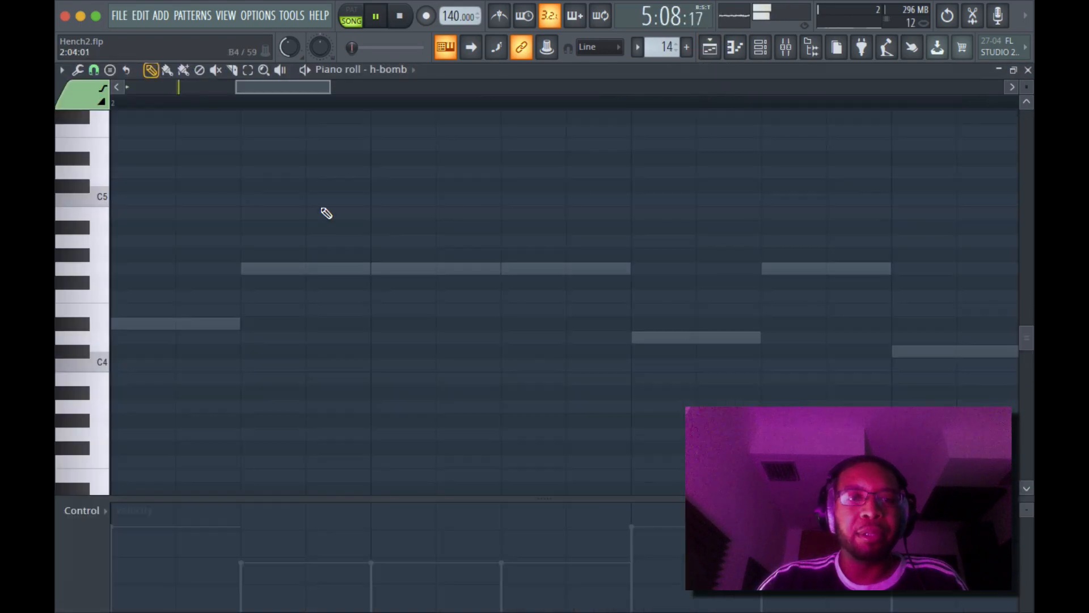
{"action": "left_click", "coordinate": [760, 49]}
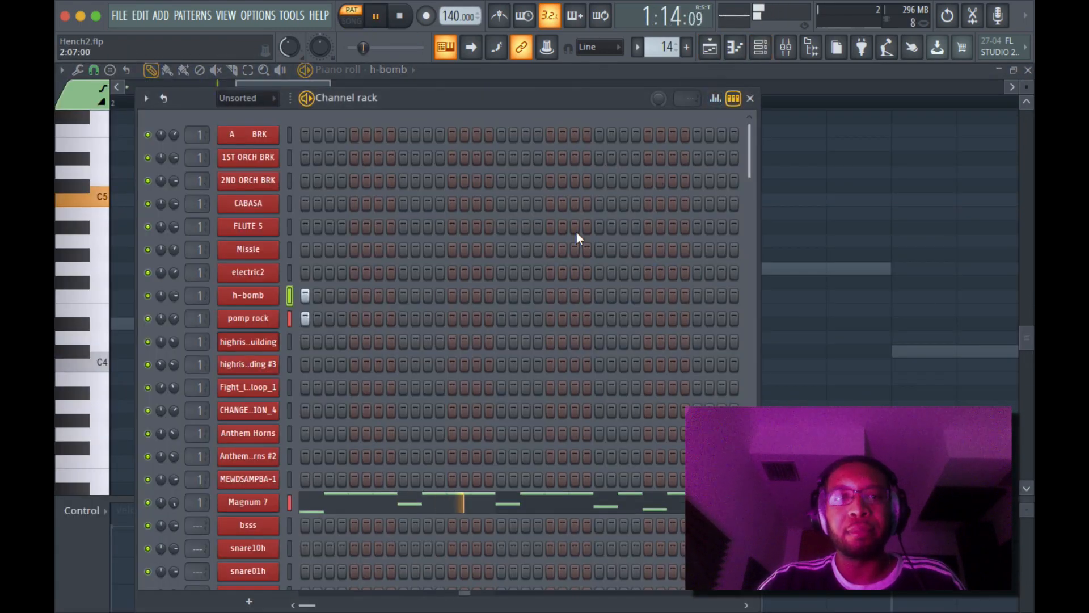
{"action": "scroll", "coordinate": [474, 340], "scroll_direction": "down", "scroll_amount": 5}
{"action": "scroll", "coordinate": [471, 355], "scroll_direction": "up", "scroll_amount": 5}
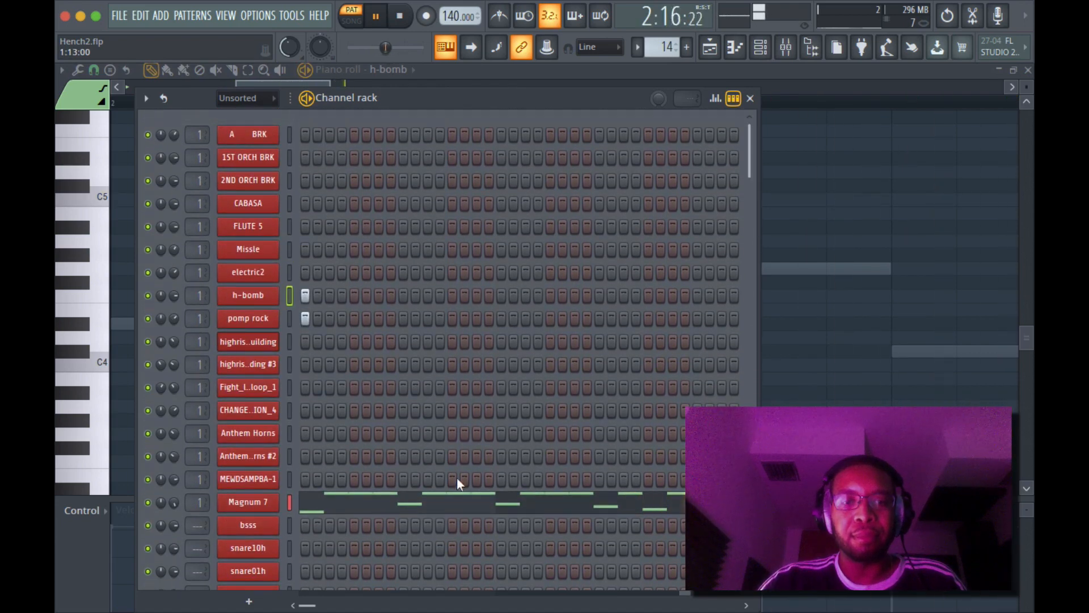
{"action": "left_click", "coordinate": [468, 503]}
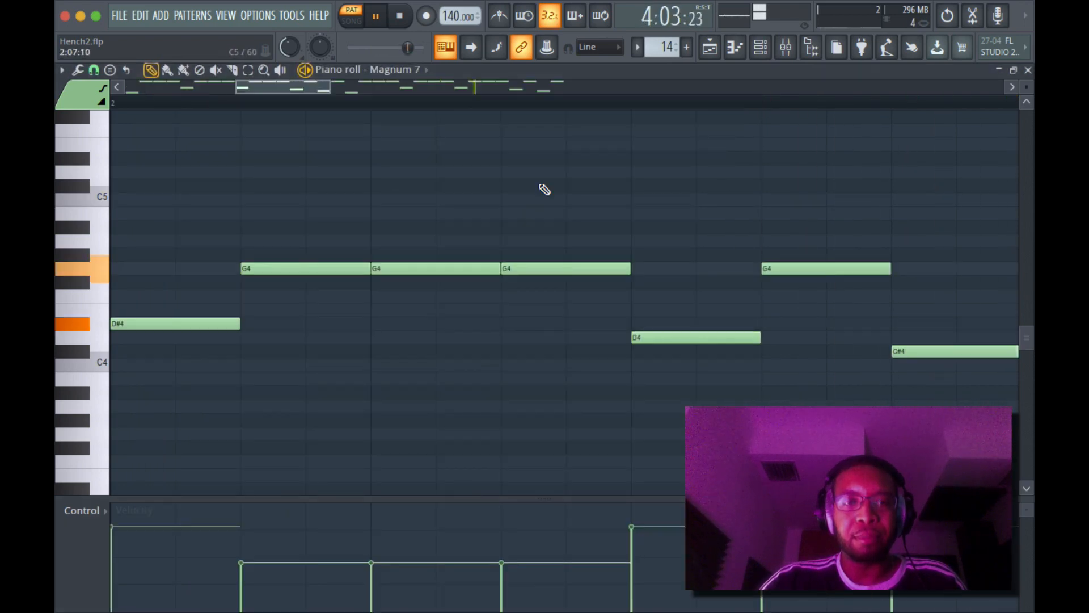
{"action": "left_click_drag", "start_coordinate": [300, 91], "coordinate": [630, 127]}
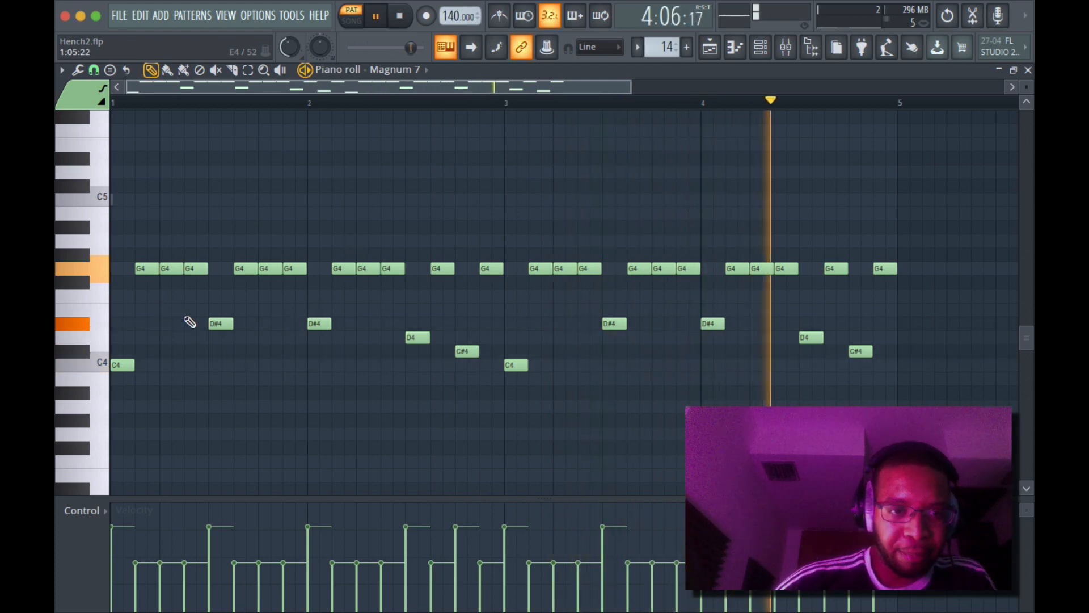
{"action": "key", "text": "space"}
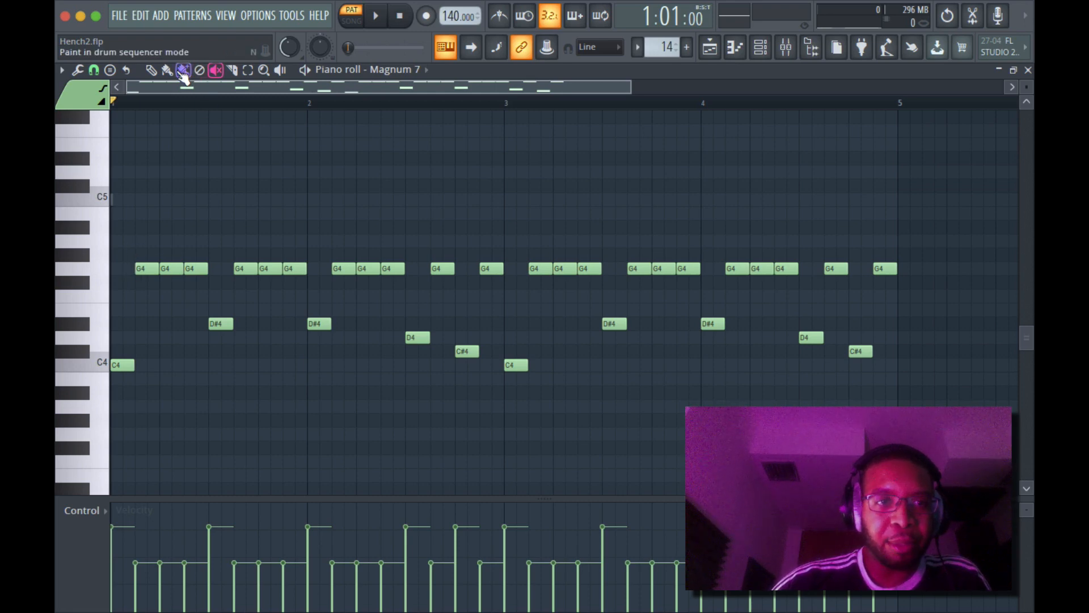
Try playing the Magnum 7 melody with all its G4 notes deleted, and undo the deletion
{"action": "left_click_drag", "start_coordinate": [126, 179], "coordinate": [978, 305]}
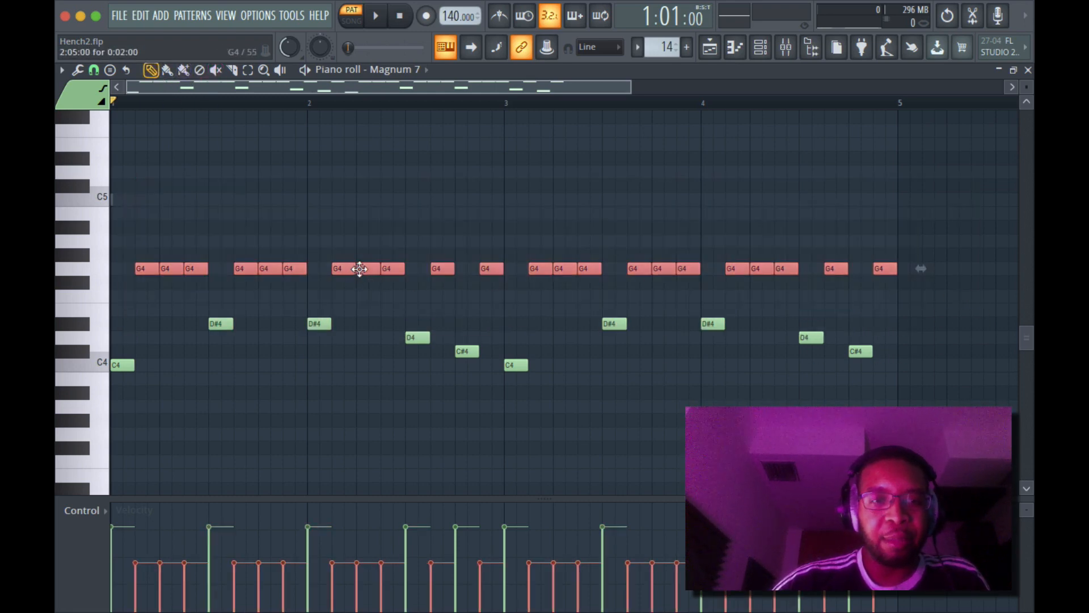
{"action": "key", "text": "Delete"}
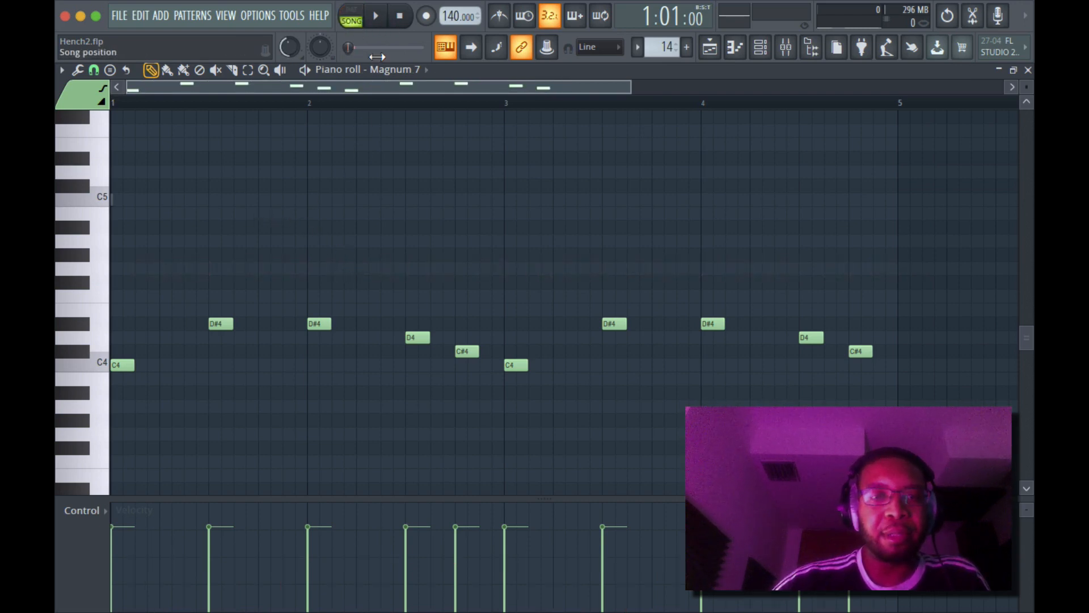
{"action": "key", "text": "space"}
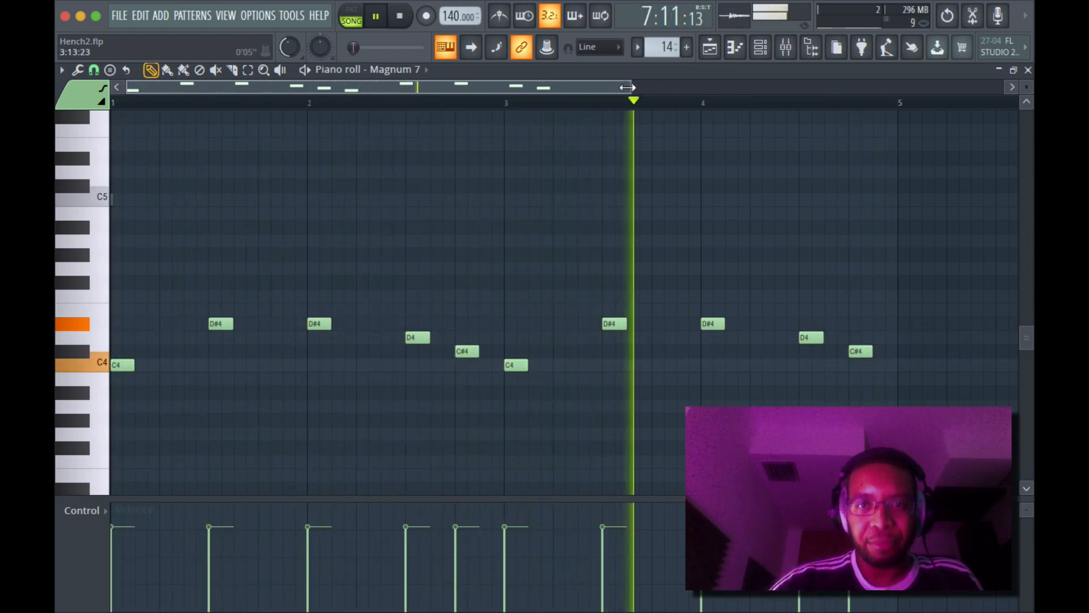
{"action": "key", "text": "ctrl+z"}
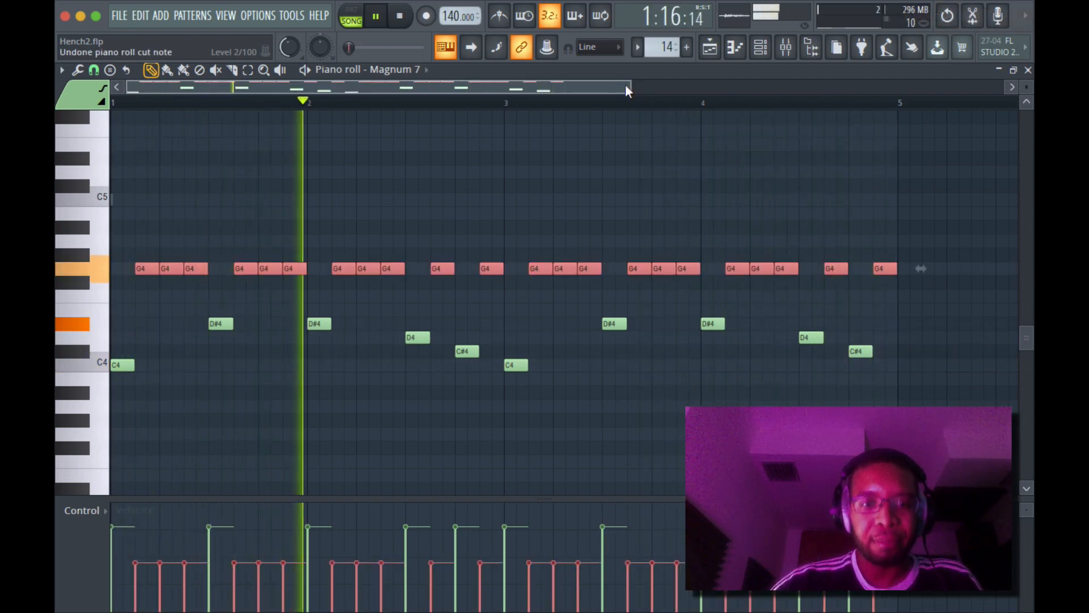
Open Pattern 13 from the playlist, look through its channels, and open the highrise building sample's settings
{"action": "left_click", "coordinate": [716, 49]}
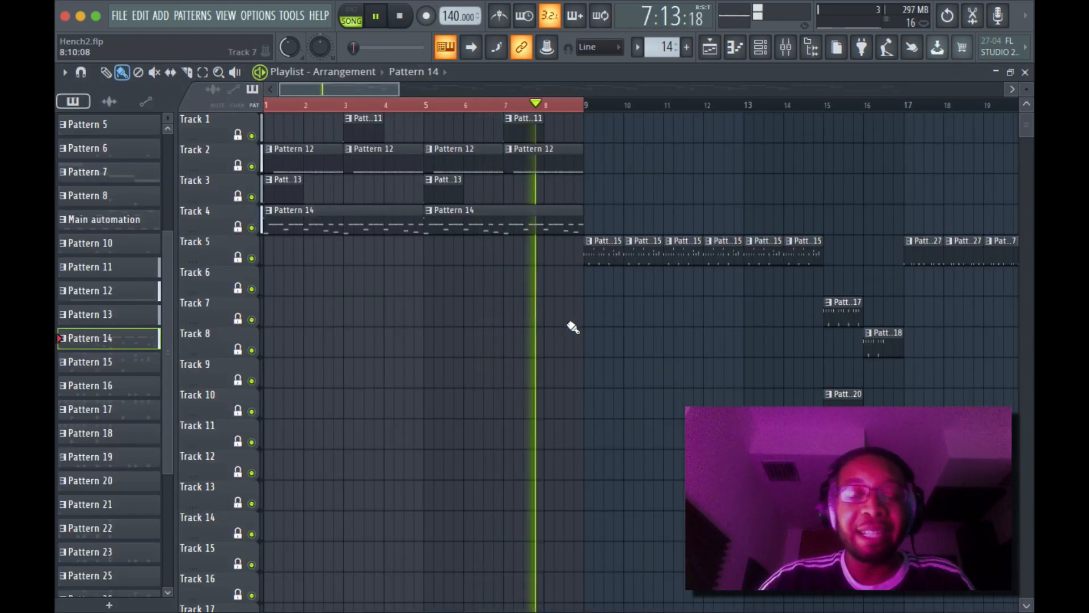
{"action": "scroll", "coordinate": [571, 326], "scroll_direction": "down", "scroll_amount": 3}
{"action": "scroll", "coordinate": [567, 329], "scroll_direction": "up", "scroll_amount": 3}
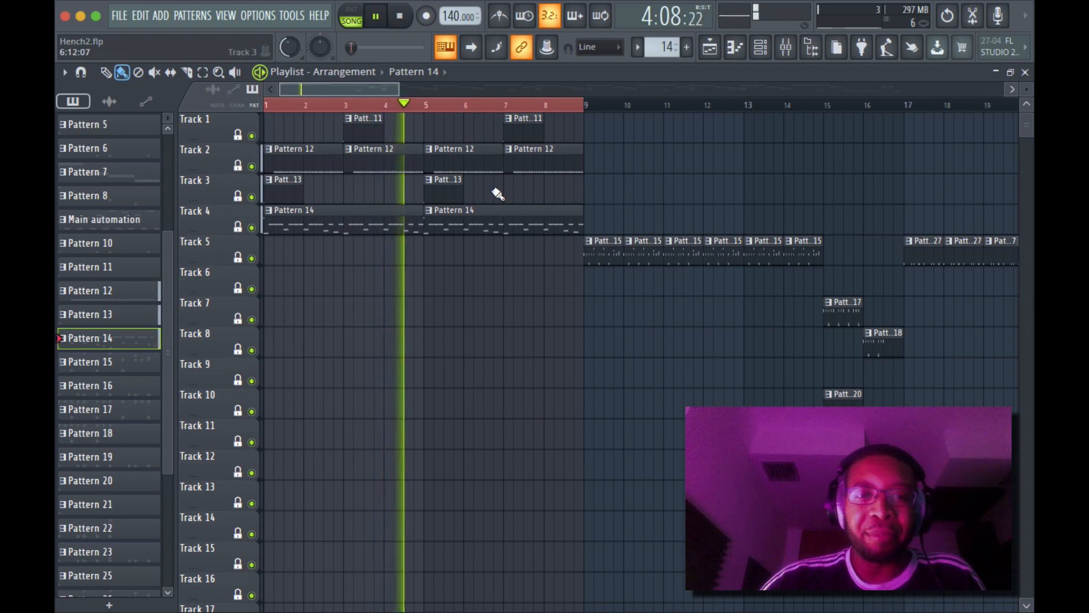
{"action": "double_click", "coordinate": [440, 192]}
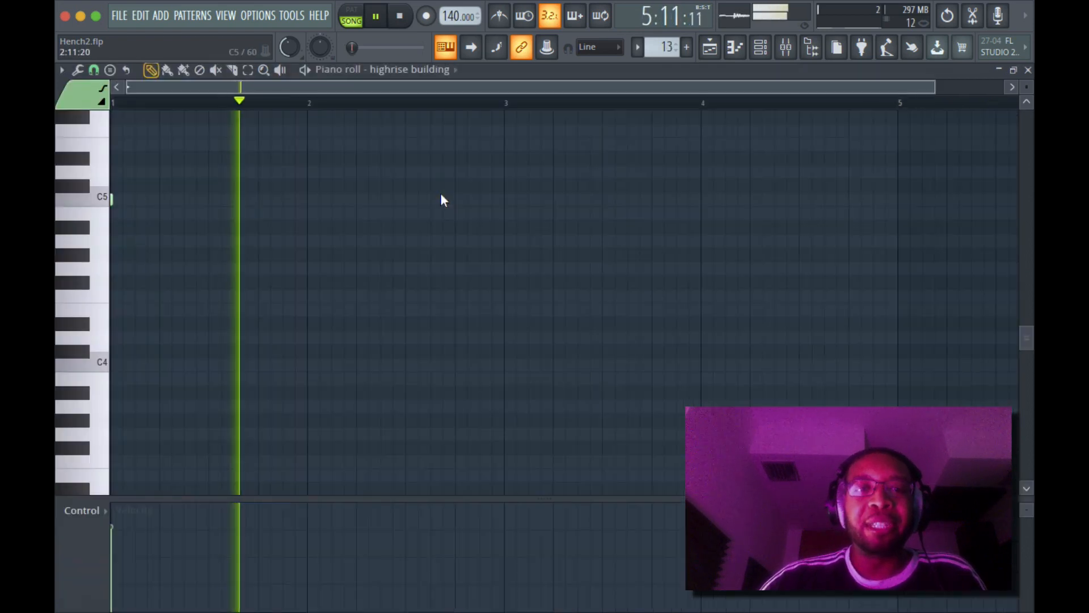
{"action": "left_click", "coordinate": [761, 47]}
{"action": "scroll", "coordinate": [417, 268], "scroll_direction": "down", "scroll_amount": 15}
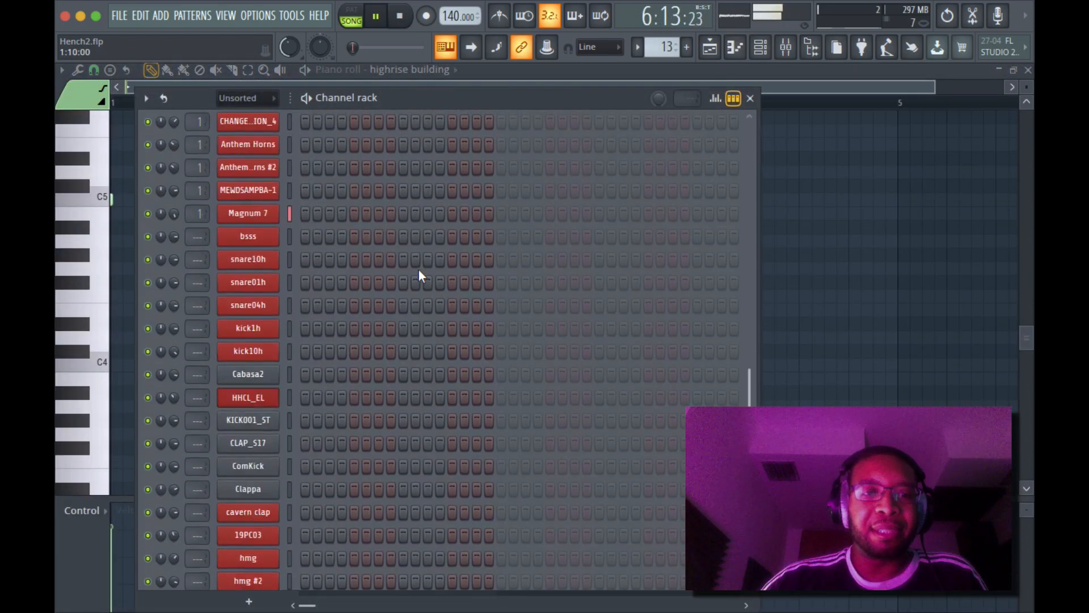
{"action": "scroll", "coordinate": [418, 270], "scroll_direction": "up", "scroll_amount": 15}
{"action": "left_click", "coordinate": [250, 342]}
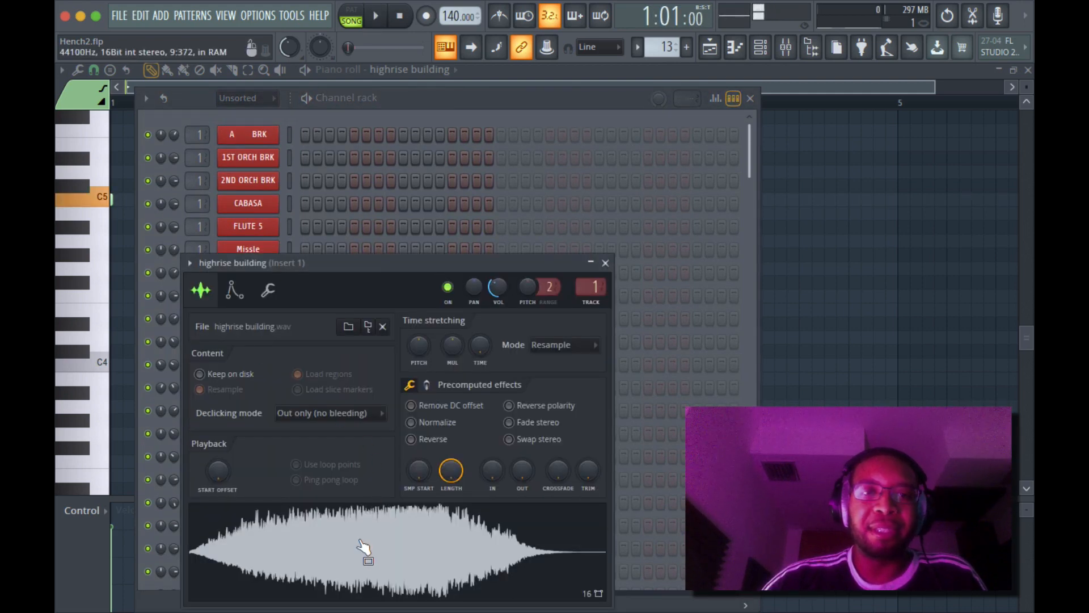
Play the song and reopen Pattern 13 from the playlist to examine its channels in the channel rack
{"action": "left_click", "coordinate": [377, 20]}
{"action": "left_click", "coordinate": [712, 50]}
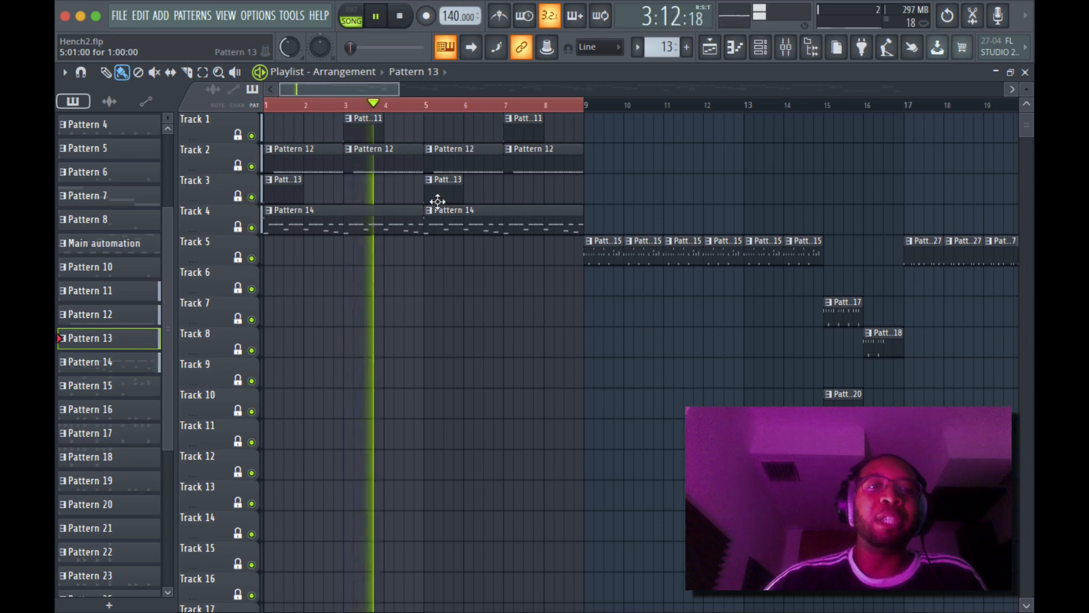
{"action": "double_click", "coordinate": [434, 185]}
{"action": "left_click", "coordinate": [758, 47]}
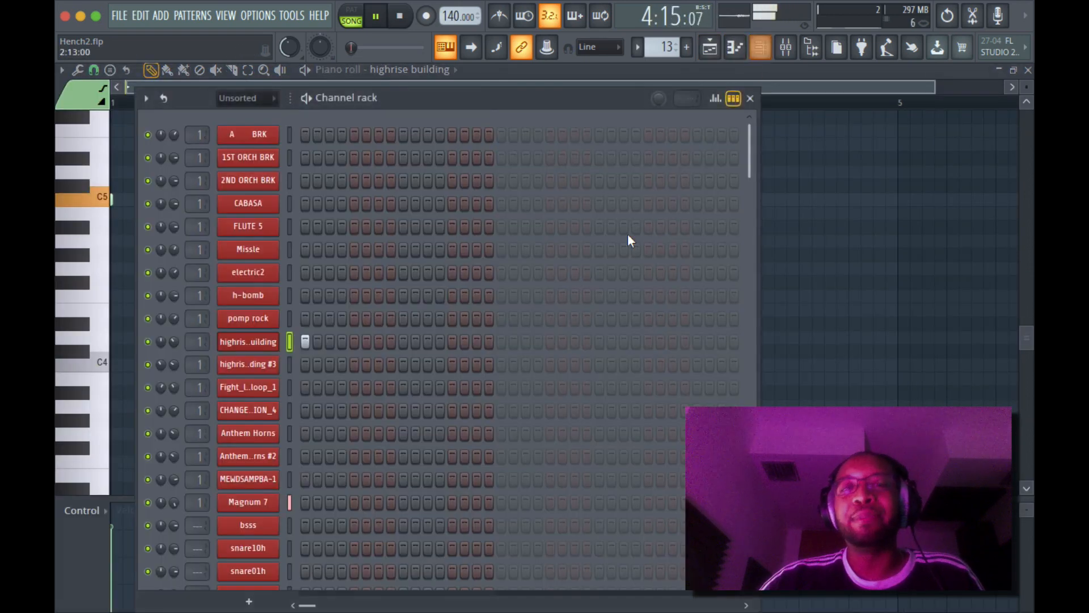
{"action": "scroll", "coordinate": [556, 263], "scroll_direction": "down", "scroll_amount": 10}
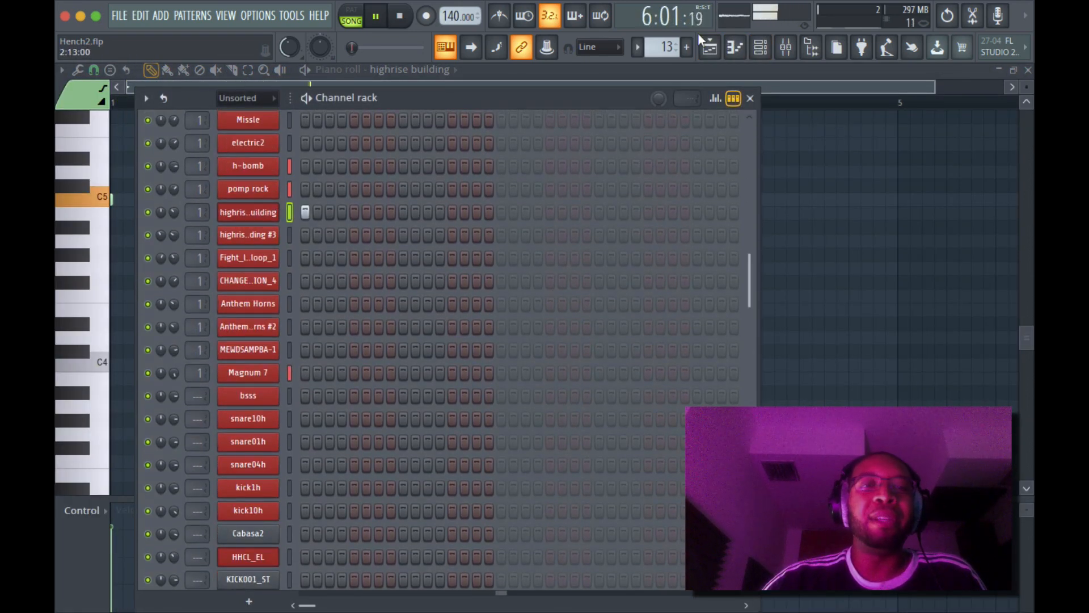
Open Pattern 14's channel rack, stop playback, and view the h-bomb and pomp rock sample settings
{"action": "left_click", "coordinate": [709, 50]}
{"action": "double_click", "coordinate": [442, 217]}
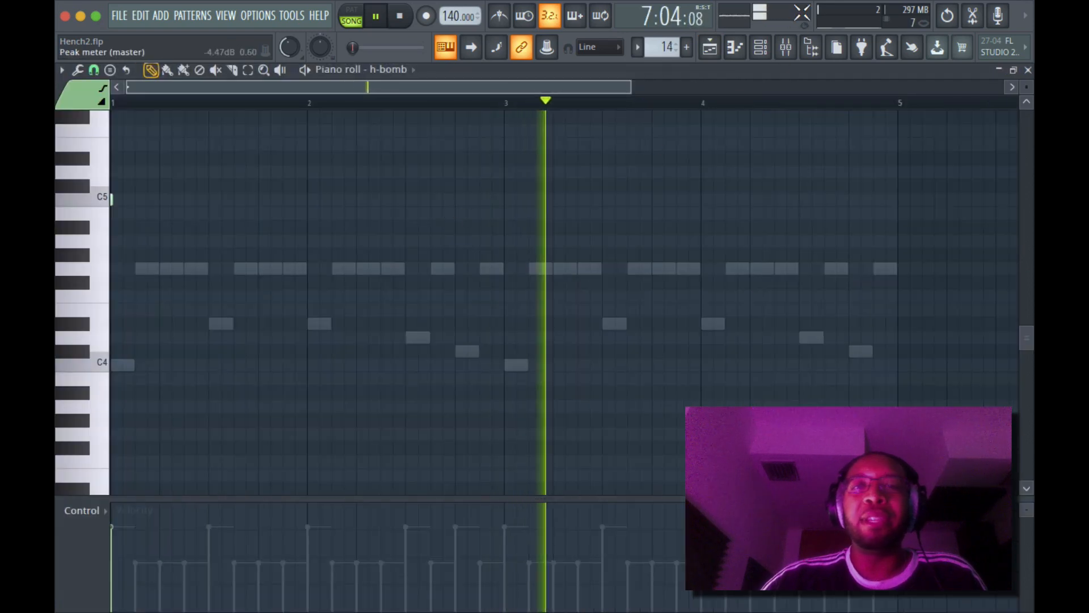
{"action": "left_click", "coordinate": [759, 47]}
{"action": "scroll", "coordinate": [427, 216], "scroll_direction": "down", "scroll_amount": 10}
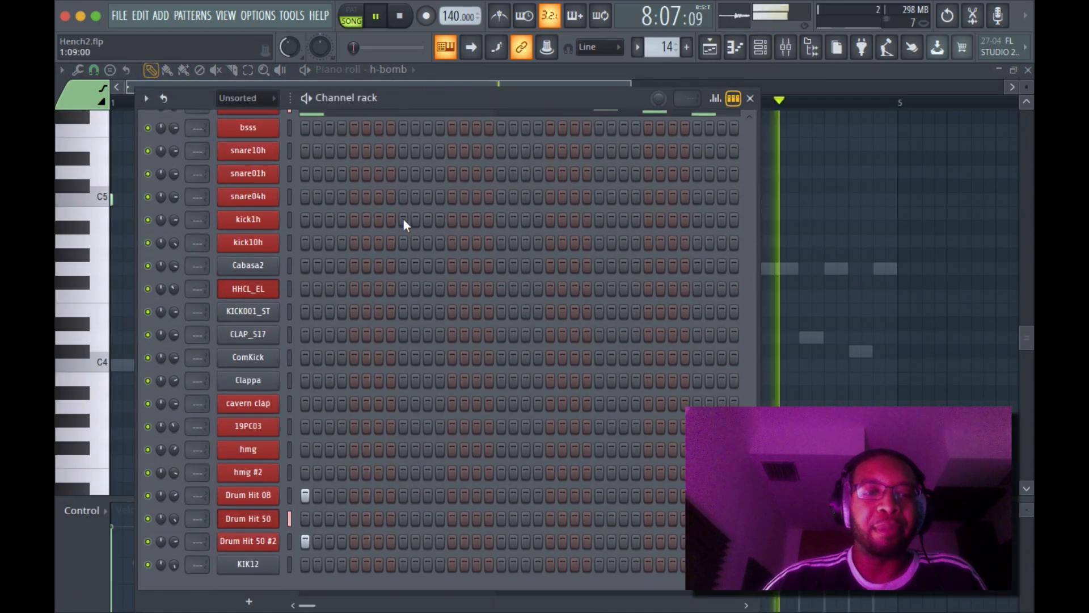
{"action": "key", "text": "space"}
{"action": "scroll", "coordinate": [341, 255], "scroll_direction": "up", "scroll_amount": 10}
{"action": "left_click", "coordinate": [268, 288]}
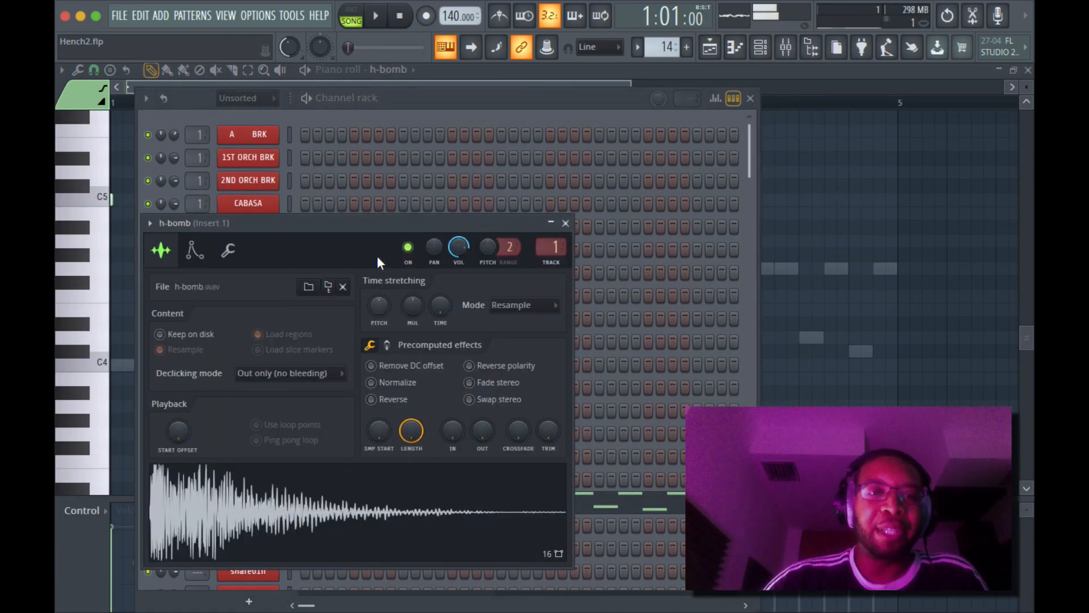
{"action": "left_click_drag", "start_coordinate": [411, 223], "coordinate": [737, 214]}
{"action": "left_click", "coordinate": [250, 314]}
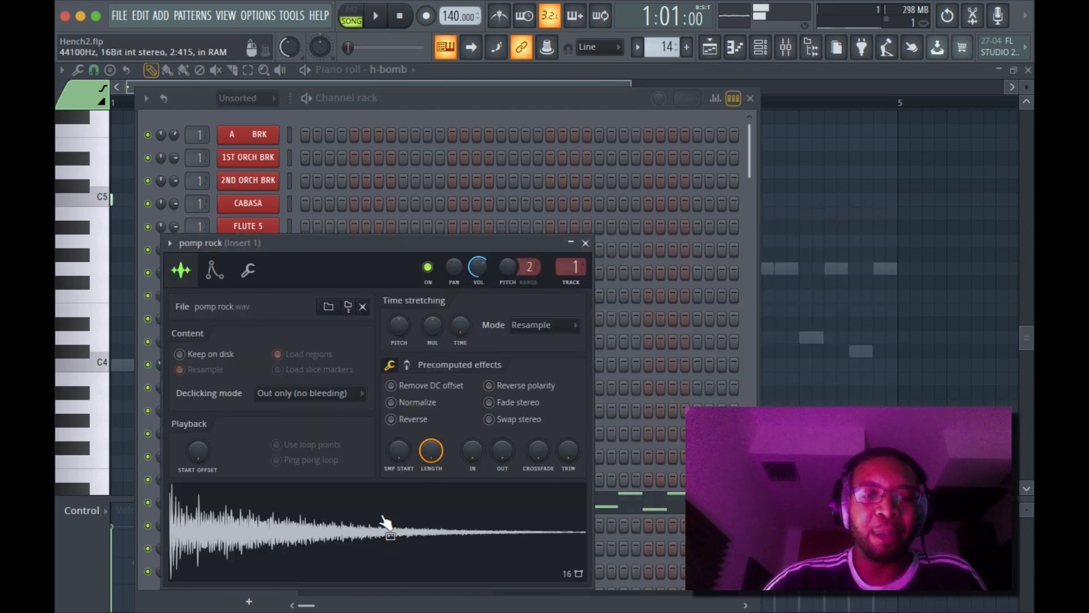
View the Drum Hit 08 and Drum Hit 50 #2 sample settings from Pattern 14's channel rack and close them
{"action": "left_click_drag", "start_coordinate": [359, 272], "coordinate": [719, 228]}
{"action": "scroll", "coordinate": [487, 327], "scroll_direction": "down", "scroll_amount": 10}
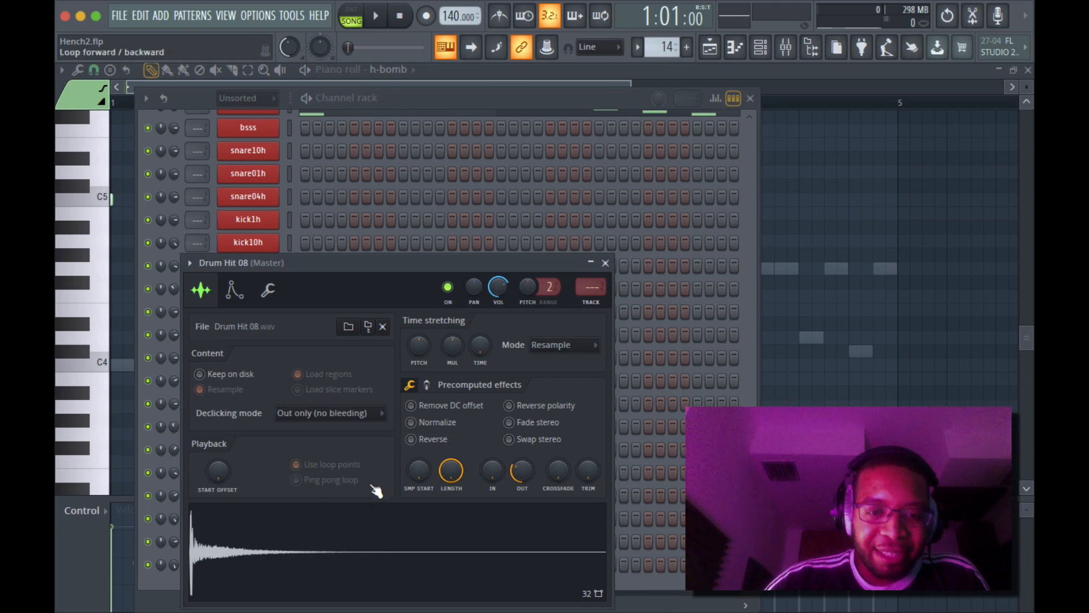
{"action": "left_click", "coordinate": [362, 545]}
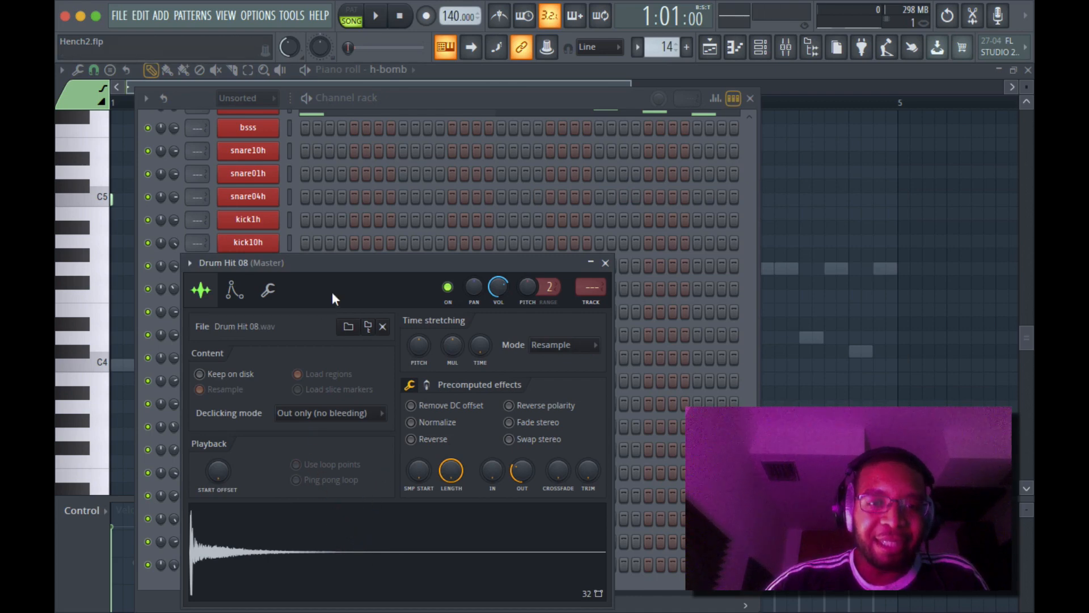
{"action": "left_click_drag", "start_coordinate": [377, 263], "coordinate": [790, 154]}
{"action": "left_click", "coordinate": [267, 545]}
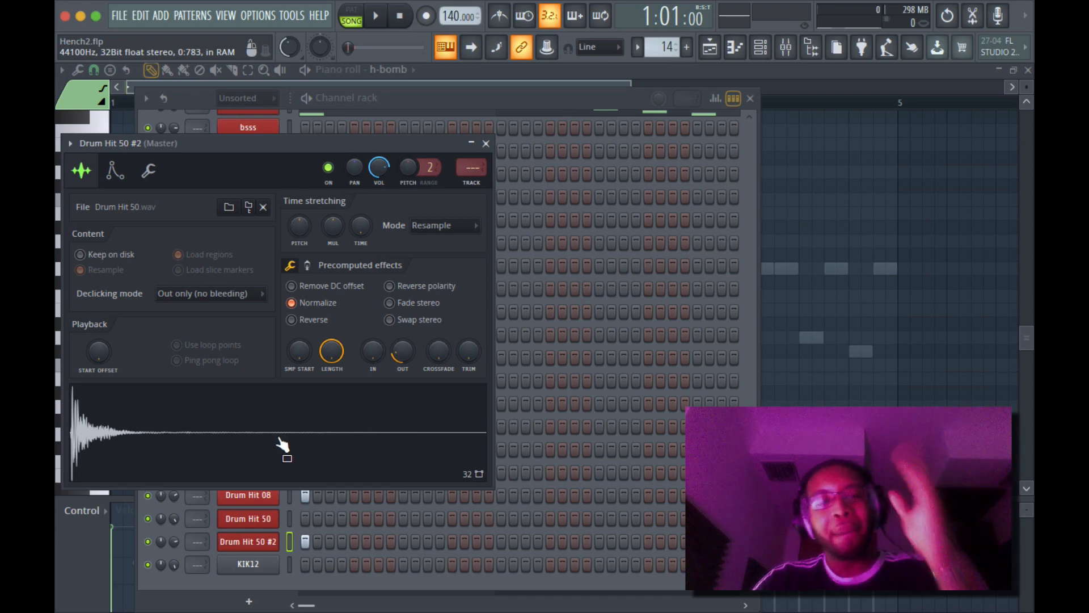
{"action": "left_click", "coordinate": [486, 144]}
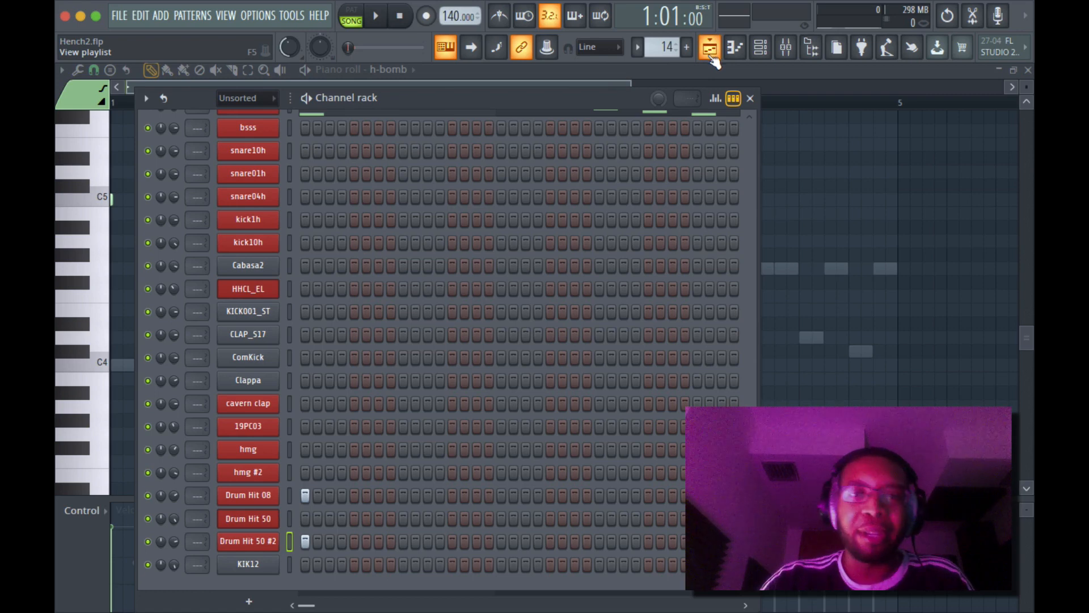
Play the looped intro in the playlist, stop it, and clear the loop selection over the intro
{"action": "left_click", "coordinate": [710, 51]}
{"action": "key", "text": "space"}
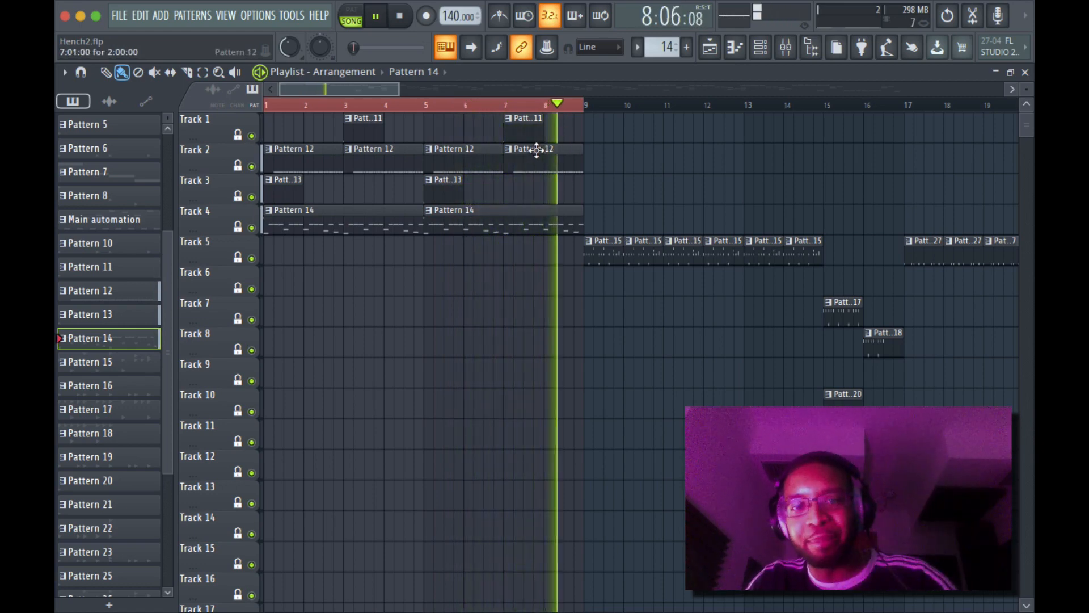
{"action": "key", "text": "space"}
{"action": "left_click", "coordinate": [574, 108]}
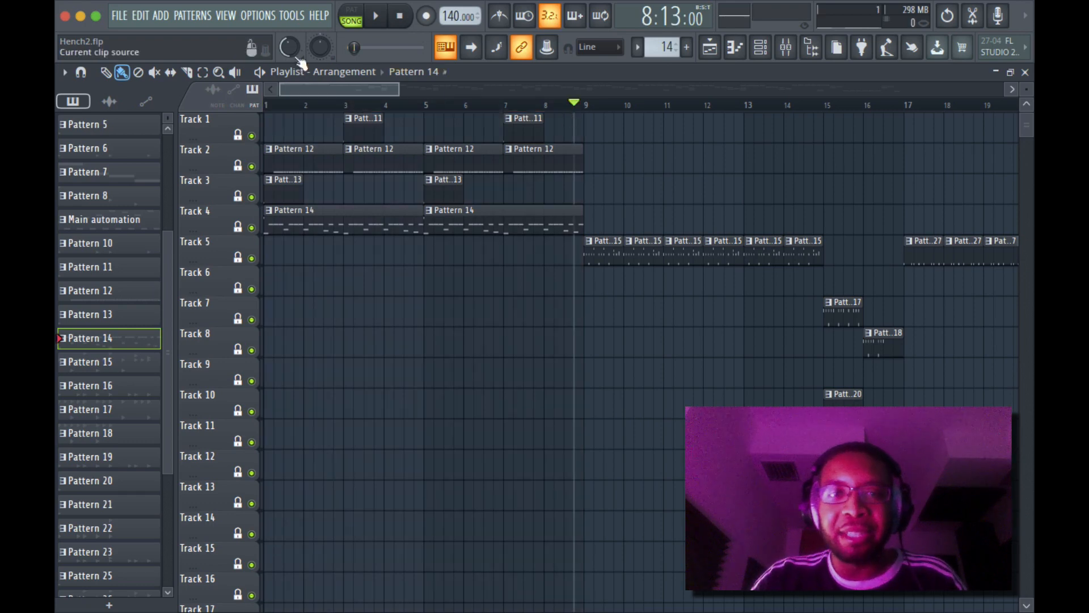
Play the song briefly from bar 9, where the Pattern 15 clips begin
{"action": "mouse_move", "coordinate": [336, 89]}
{"action": "left_mouse_down"}
{"action": "mouse_move", "coordinate": [386, 90]}
{"action": "mouse_move", "coordinate": [352, 90]}
{"action": "left_mouse_up"}
{"action": "left_click", "coordinate": [356, 105]}
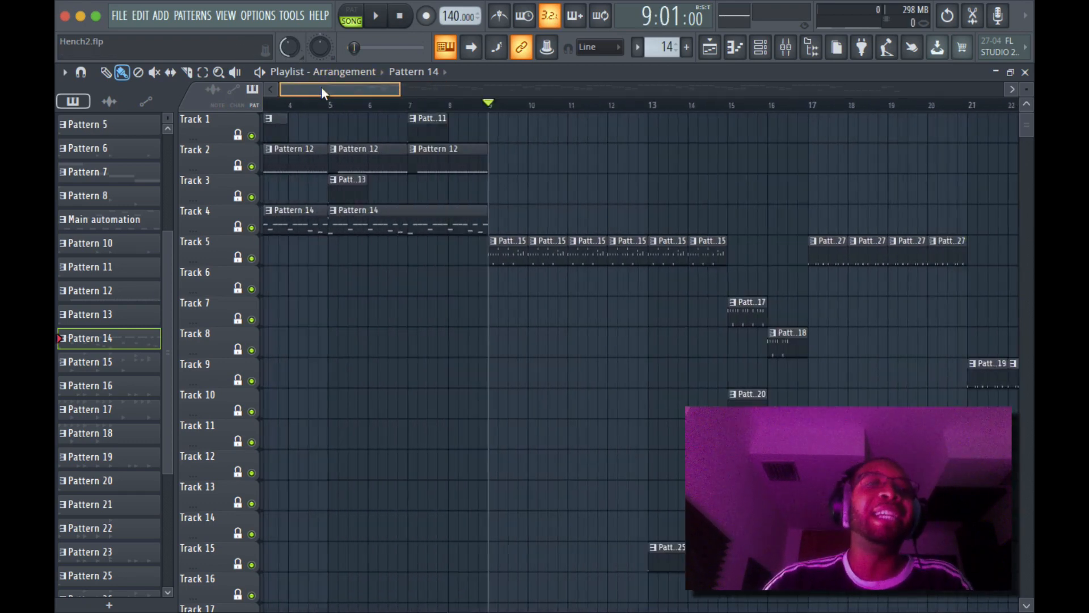
{"action": "key", "text": "space"}
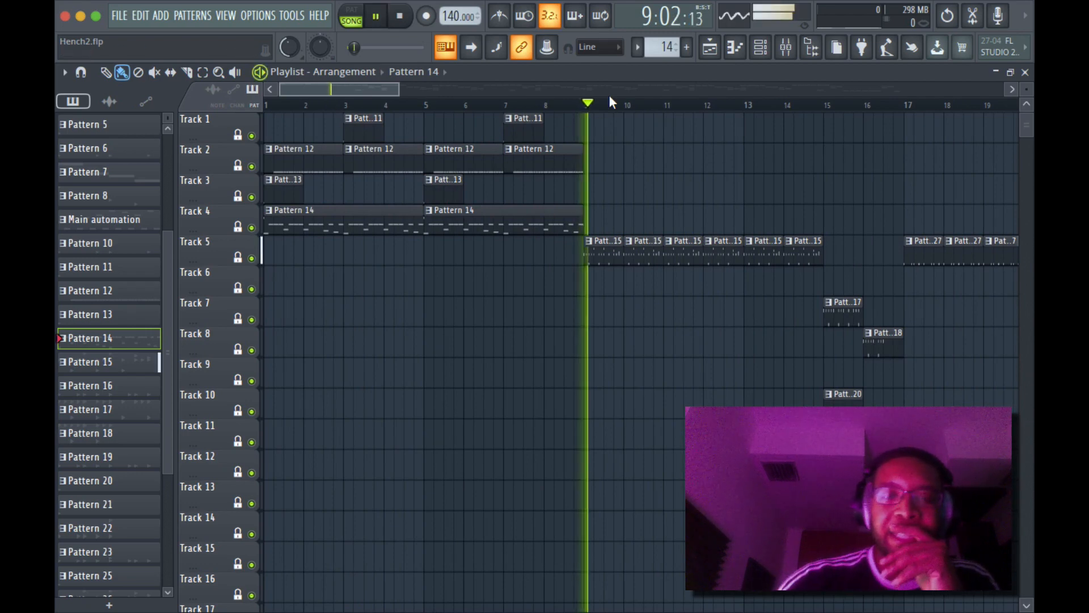
{"action": "key", "text": "space"}
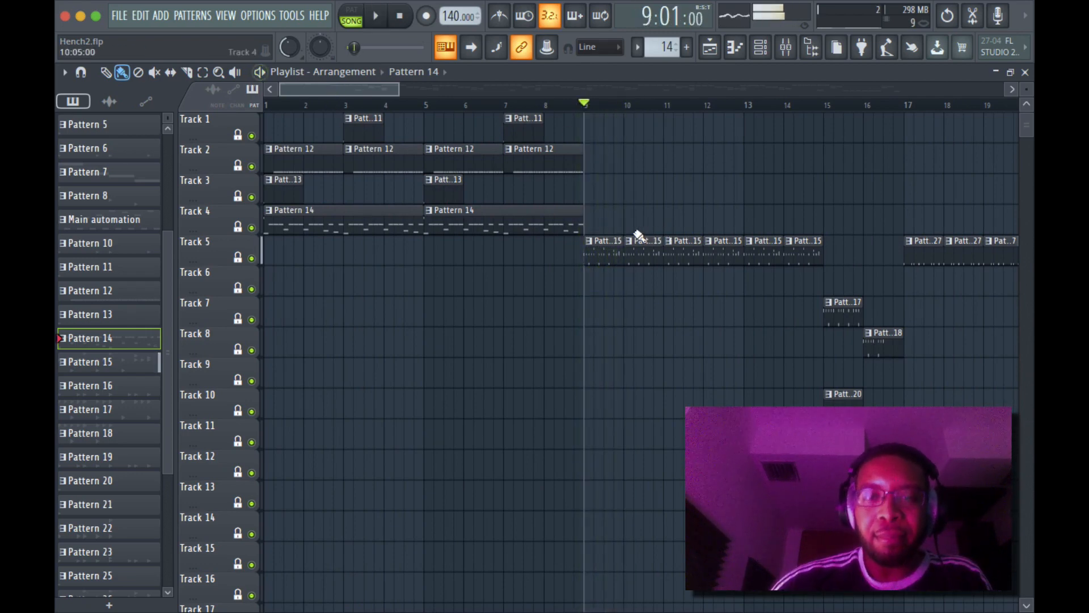
Play the Pattern 15 section from bar 9, stop playback, and show Pattern 15 in the channel rack
{"action": "left_click_drag", "start_coordinate": [426, 107], "coordinate": [209, 126]}
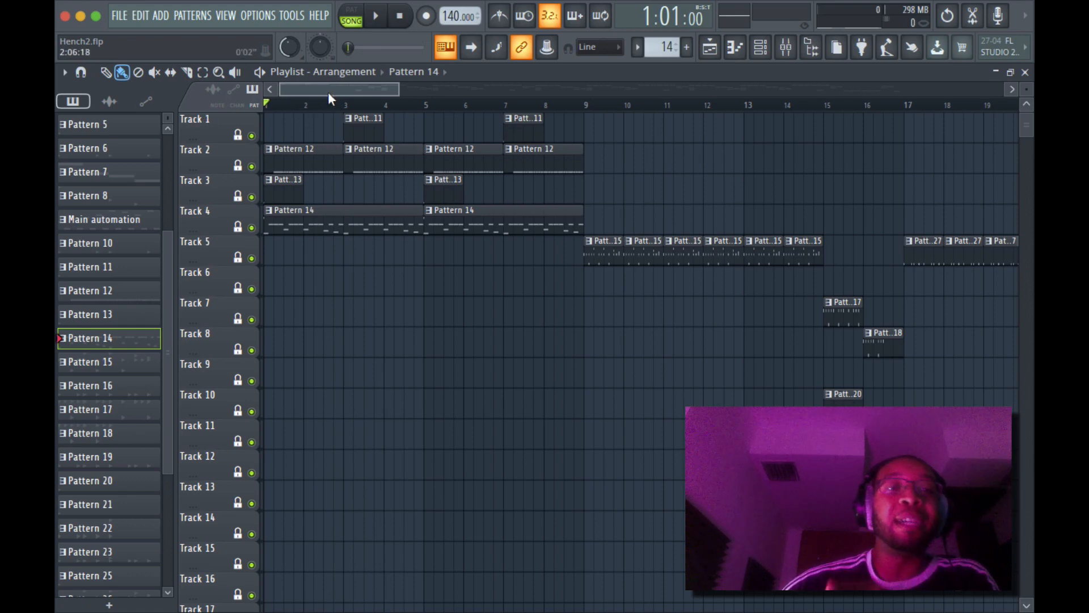
{"action": "left_click", "coordinate": [588, 108]}
{"action": "key", "text": "space"}
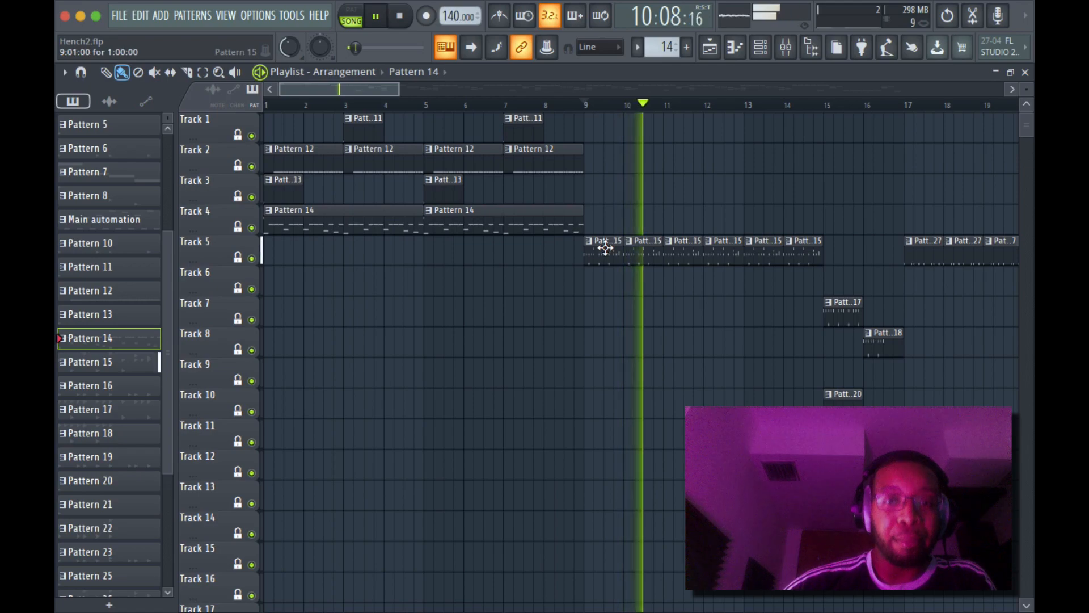
{"action": "double_click", "coordinate": [606, 248]}
{"action": "key", "text": "space"}
{"action": "left_click", "coordinate": [761, 52]}
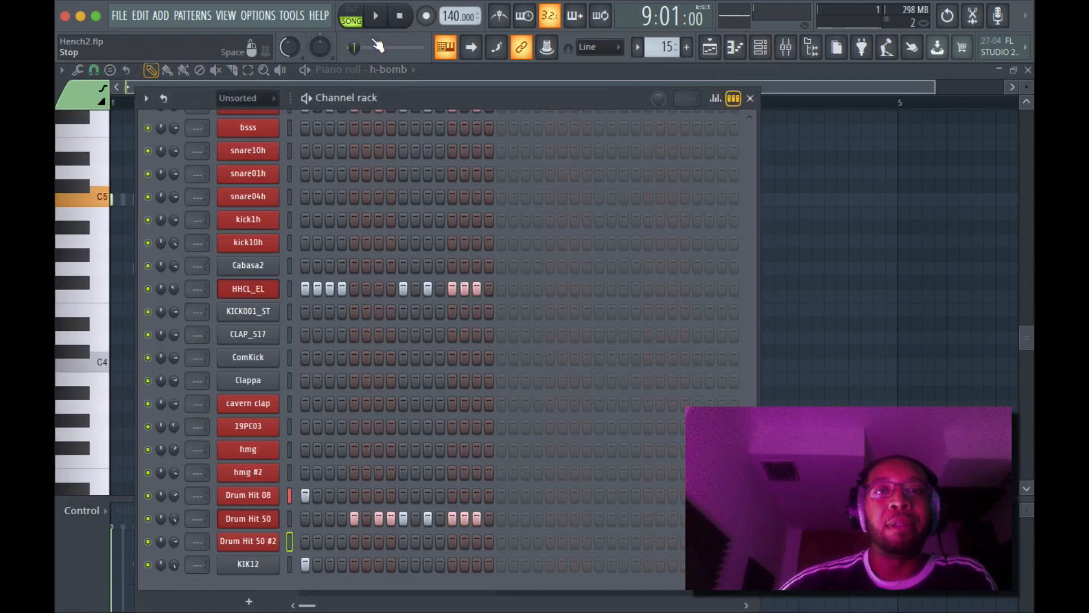
Solo Magnum 7 in Pattern 15, unmute Anthem Horns, and play the two channels together
{"action": "scroll", "coordinate": [377, 304], "scroll_direction": "up", "scroll_amount": 6}
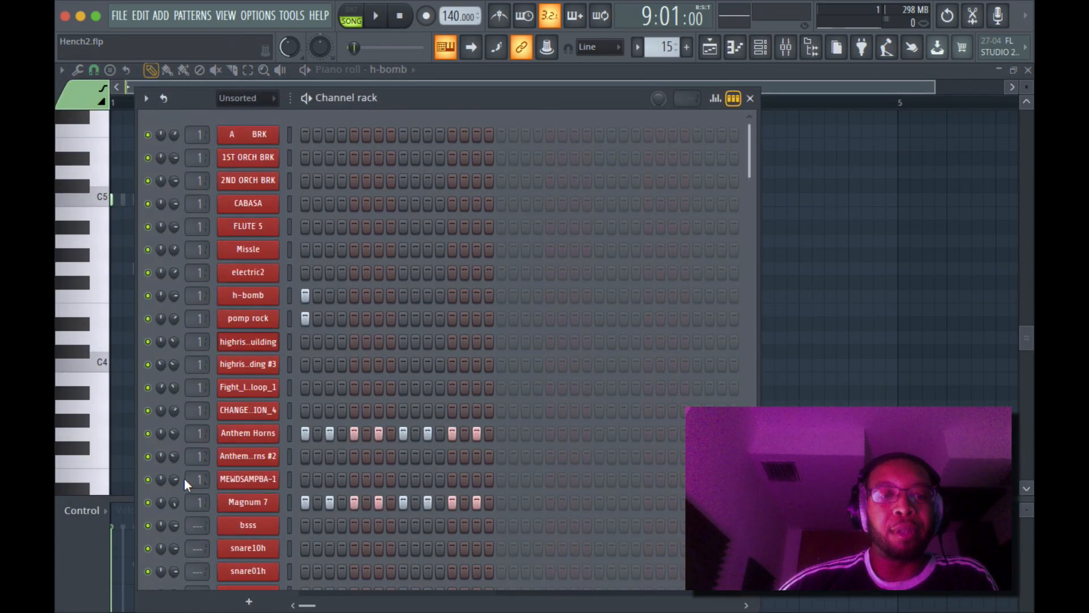
{"action": "right_click", "coordinate": [148, 502]}
{"action": "left_click", "coordinate": [193, 376]}
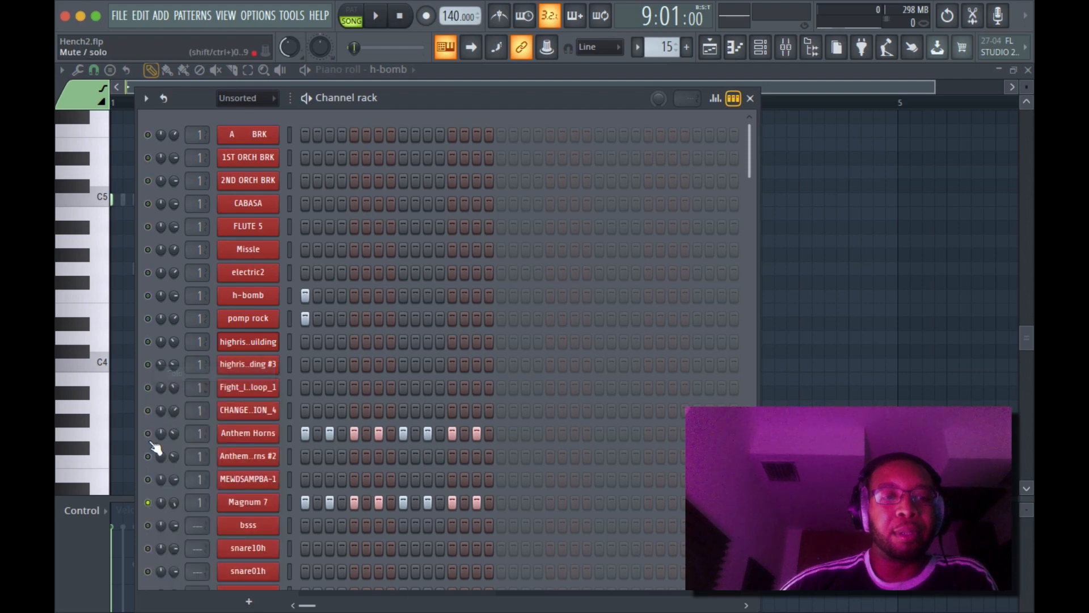
{"action": "key", "text": "space"}
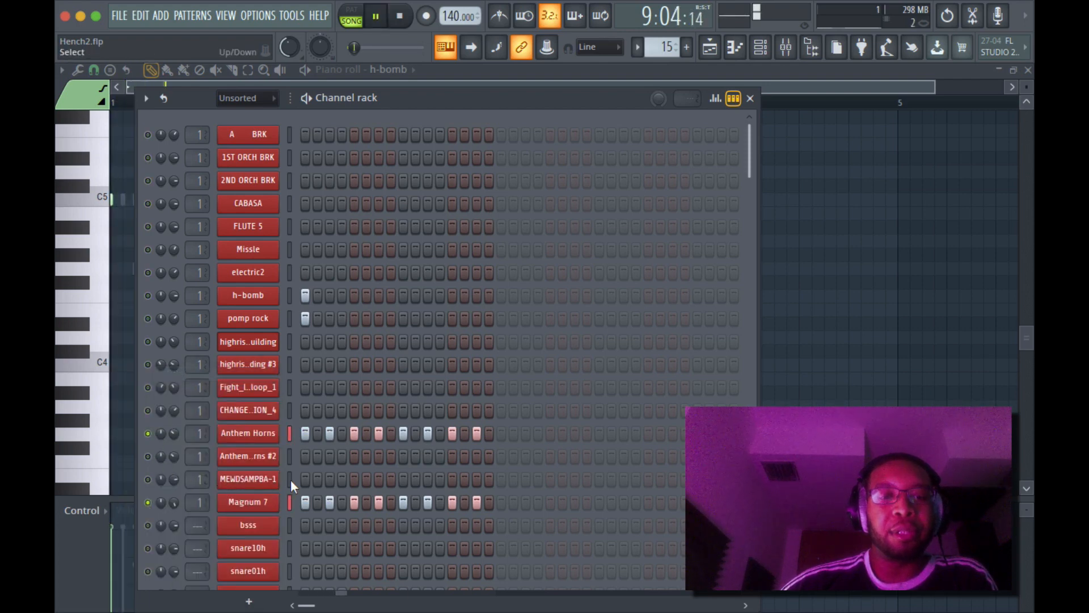
Play the intro from bar 1 in the playlist and jump to bar 9 to compare the two melodies
{"action": "left_click", "coordinate": [714, 54]}
{"action": "key", "text": "space"}
{"action": "left_click", "coordinate": [418, 108]}
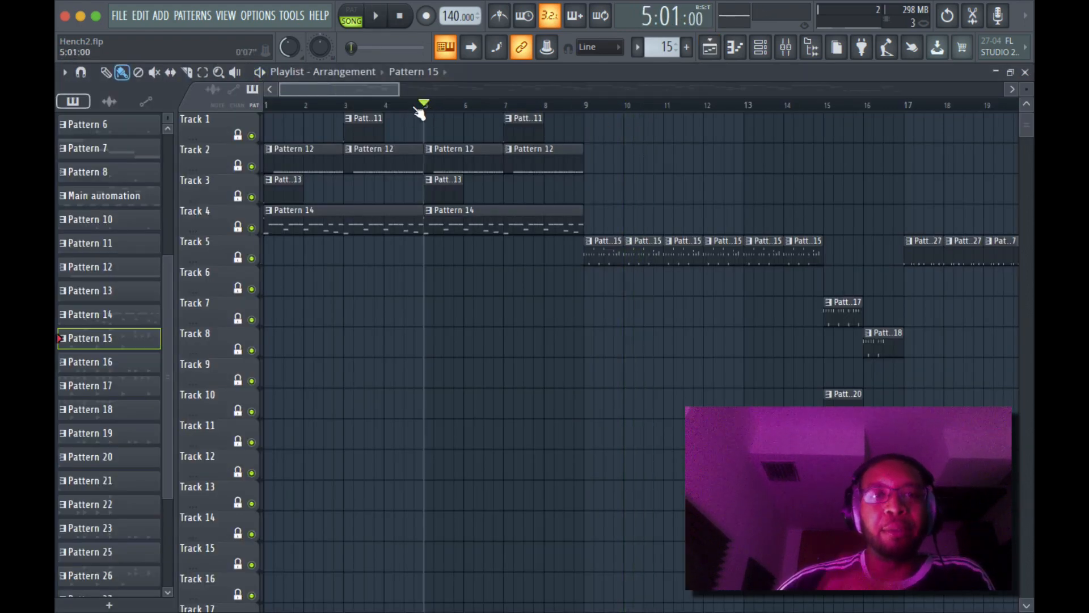
{"action": "left_click_drag", "start_coordinate": [416, 109], "coordinate": [269, 121]}
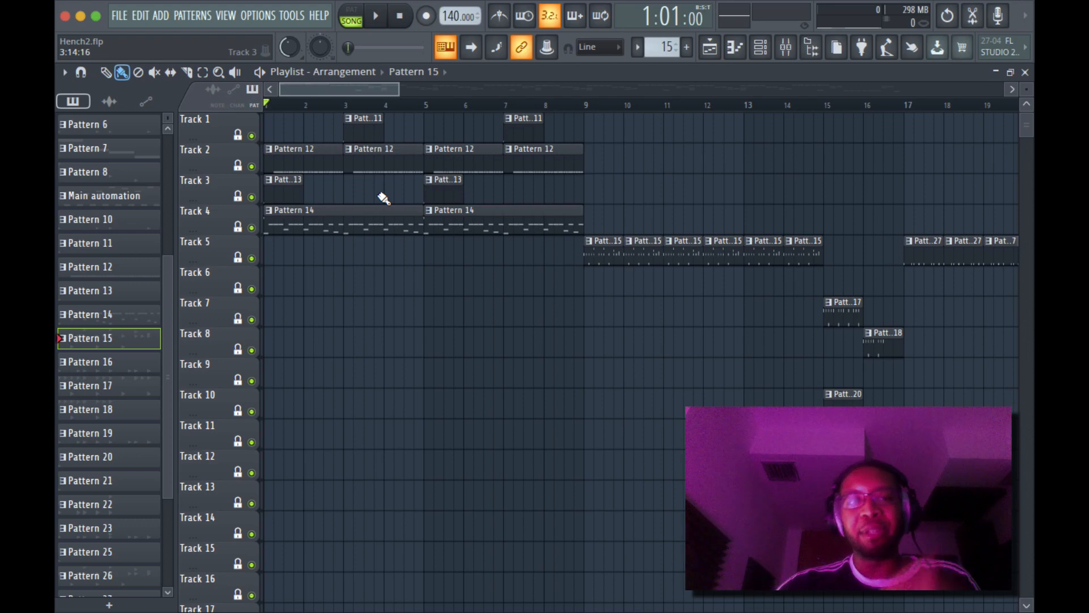
{"action": "key", "text": "space"}
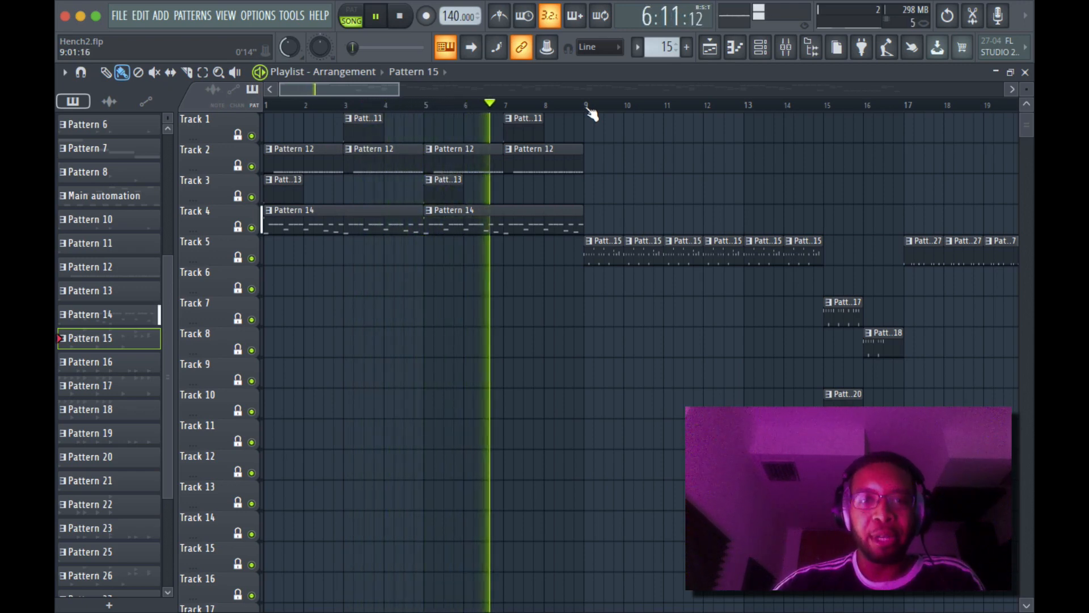
{"action": "left_click", "coordinate": [588, 107]}
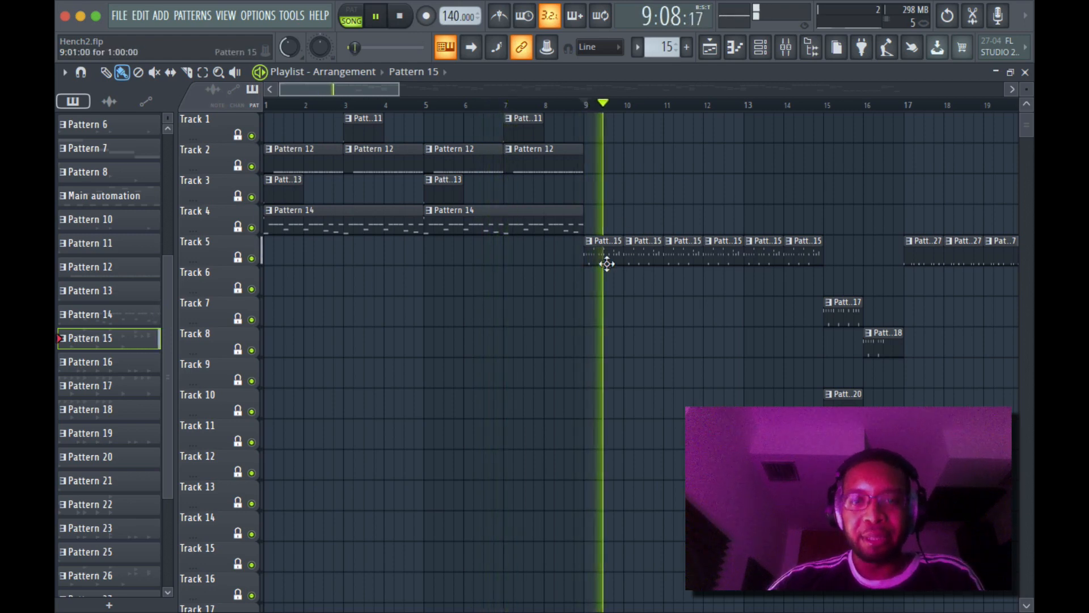
Open Pattern 15 from the playlist during playback and examine its melody and drum channels in the channel rack
{"action": "double_click", "coordinate": [603, 246]}
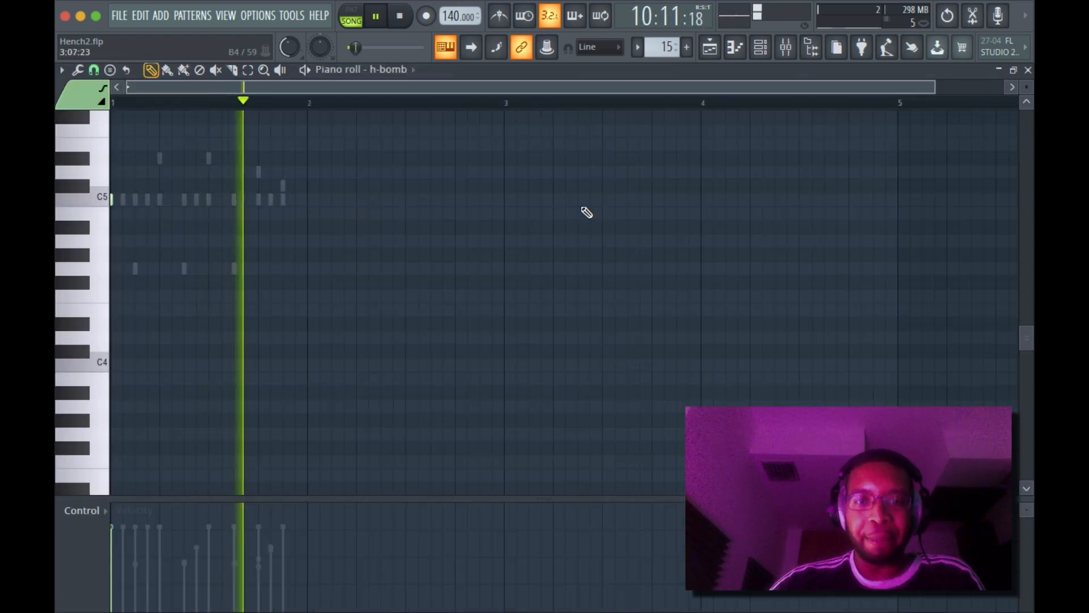
{"action": "left_click", "coordinate": [760, 47]}
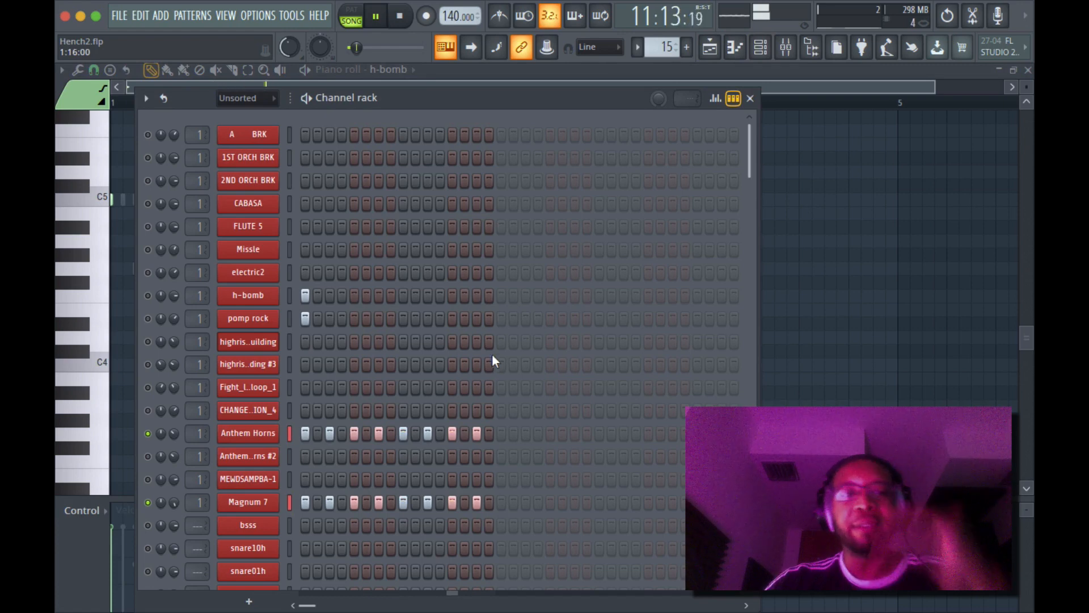
{"action": "scroll", "coordinate": [437, 385], "scroll_direction": "down", "scroll_amount": 2}
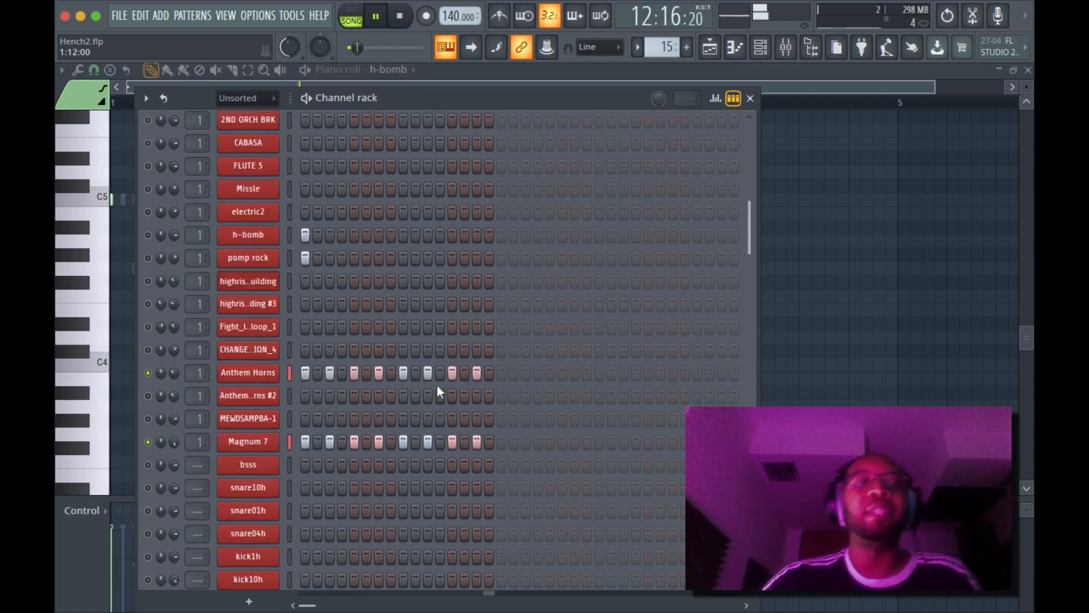
{"action": "scroll", "coordinate": [437, 385], "scroll_direction": "down", "scroll_amount": 5}
{"action": "scroll", "coordinate": [437, 388], "scroll_direction": "up", "scroll_amount": 3}
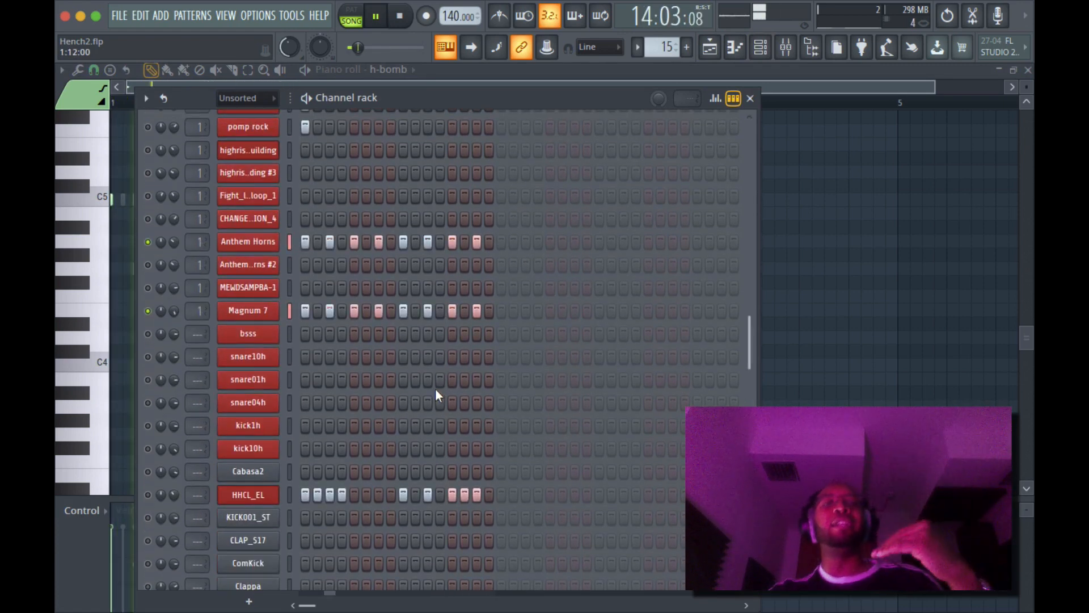
{"action": "scroll", "coordinate": [435, 387], "scroll_direction": "up", "scroll_amount": 4}
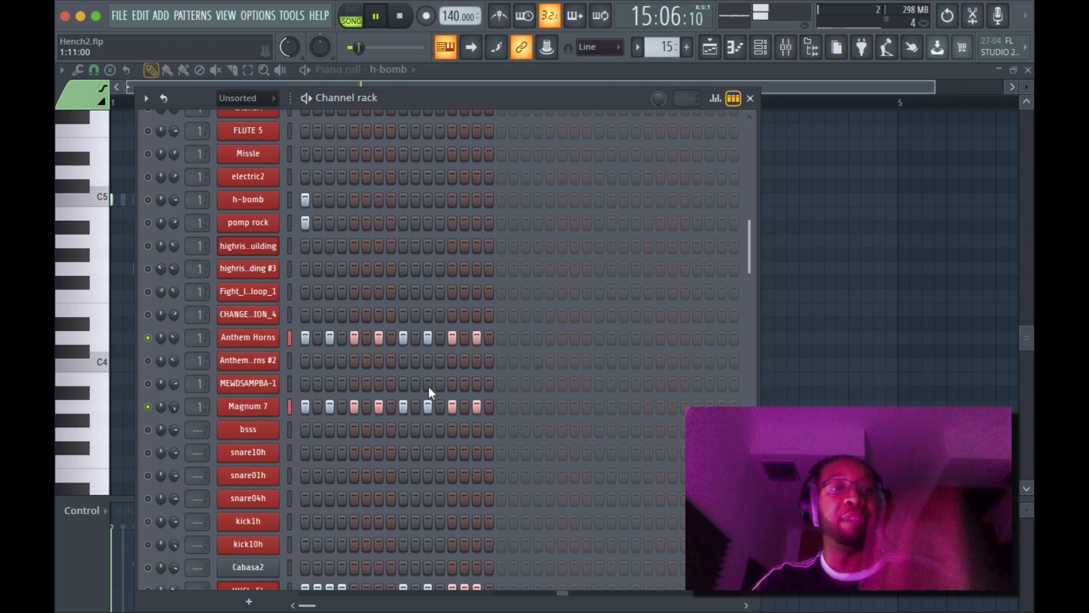
Restart playback from bar 9 and unmute Pattern 15's h-bomb and pomp rock channels
{"action": "left_click", "coordinate": [712, 50]}
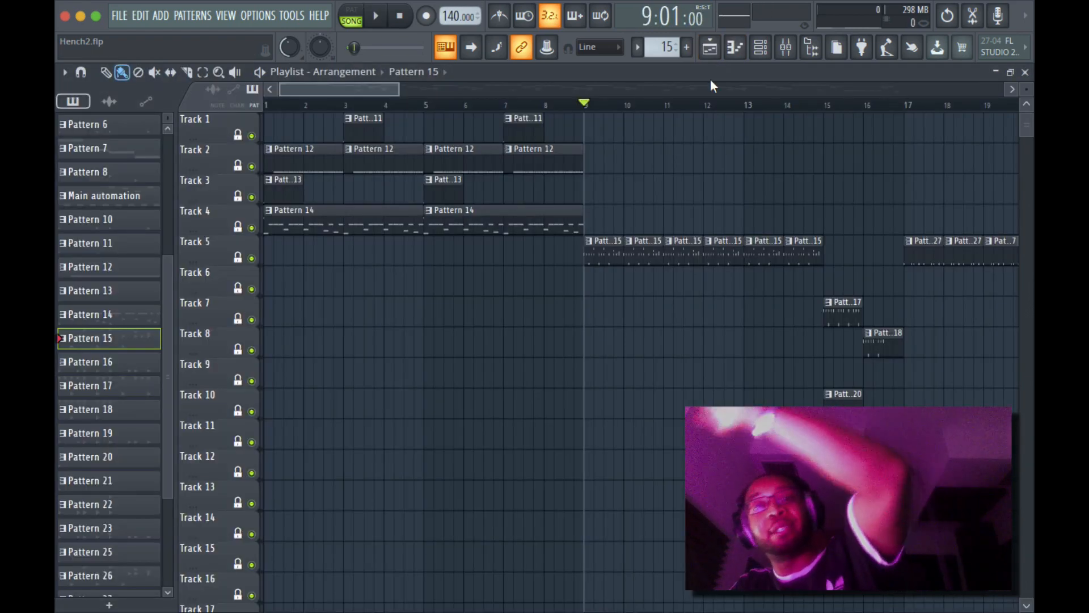
{"action": "key", "text": "space"}
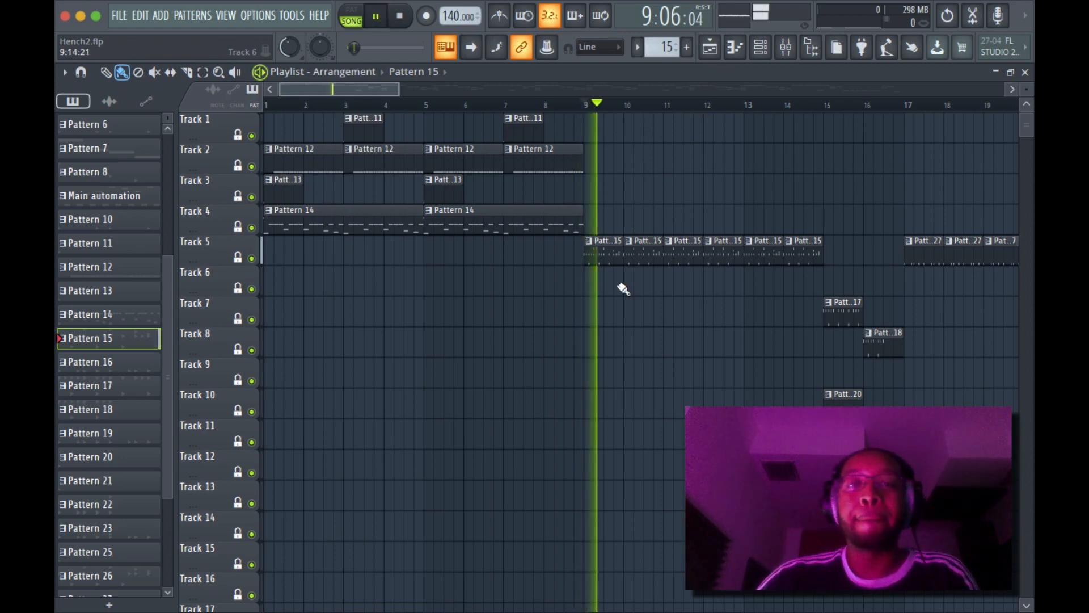
{"action": "left_click", "coordinate": [760, 47]}
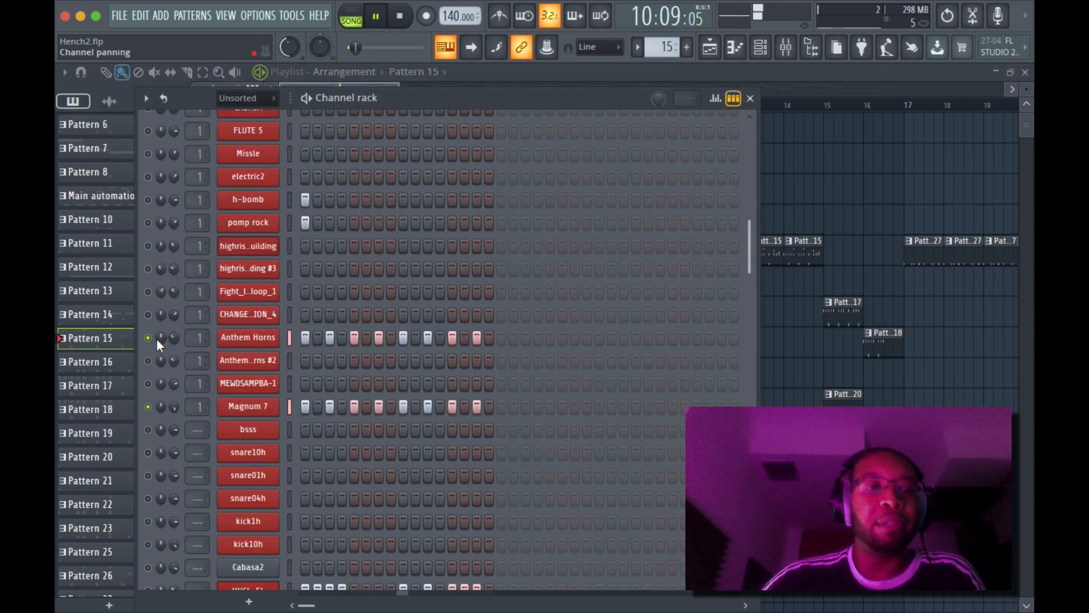
{"action": "scroll", "coordinate": [411, 315], "scroll_direction": "down", "scroll_amount": 3}
{"action": "scroll", "coordinate": [410, 318], "scroll_direction": "up", "scroll_amount": 7}
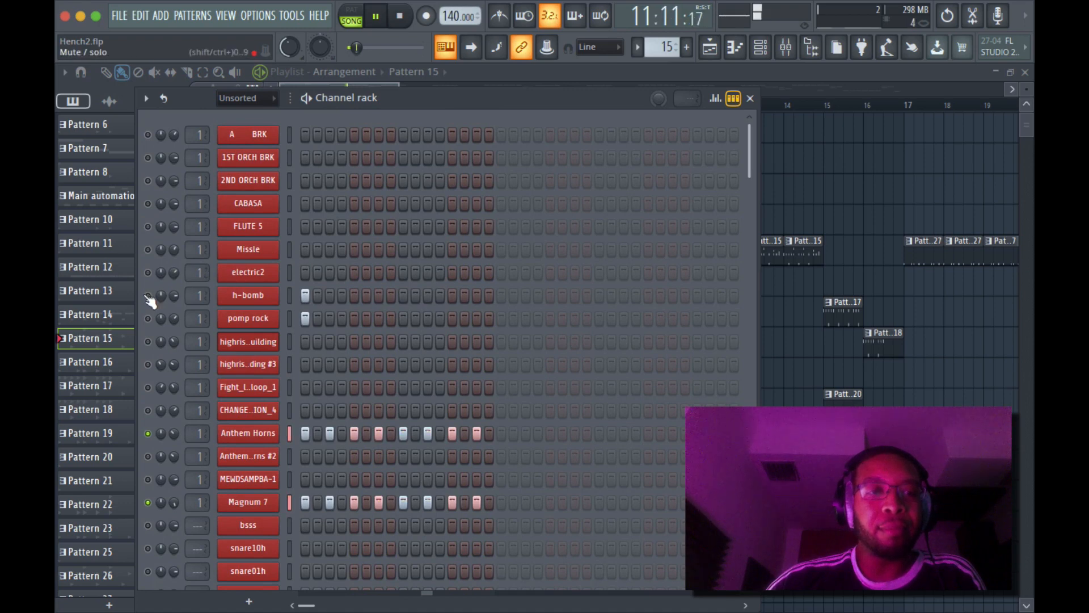
{"action": "left_click", "coordinate": [148, 318]}
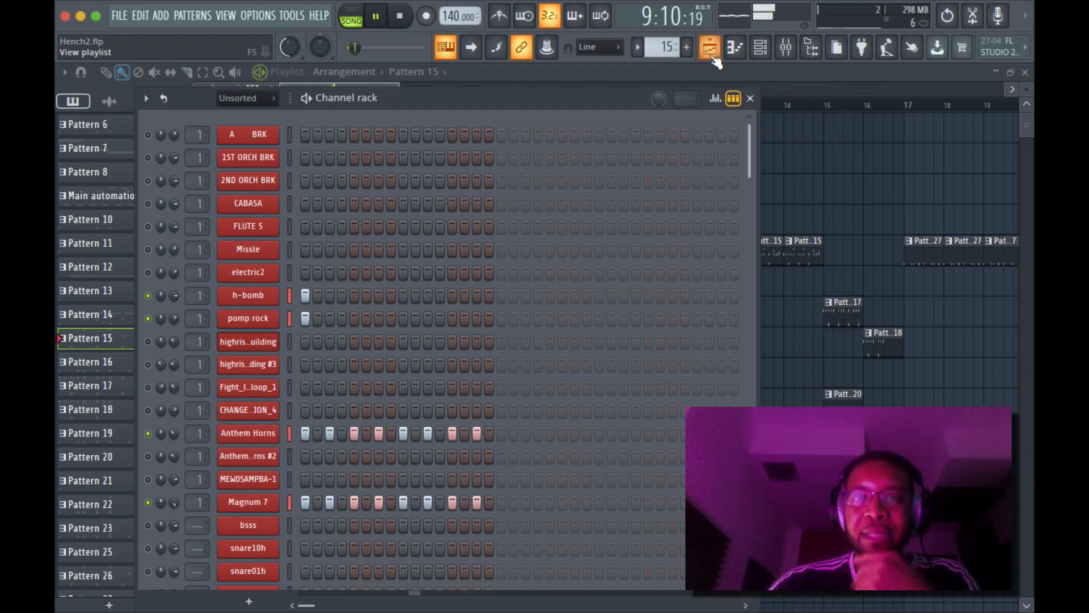
Unmute Pattern 15's Drum Hit 50, Drum Hit 08 and KIK12 channels during playback
{"action": "scroll", "coordinate": [502, 339], "scroll_direction": "down", "scroll_amount": 5}
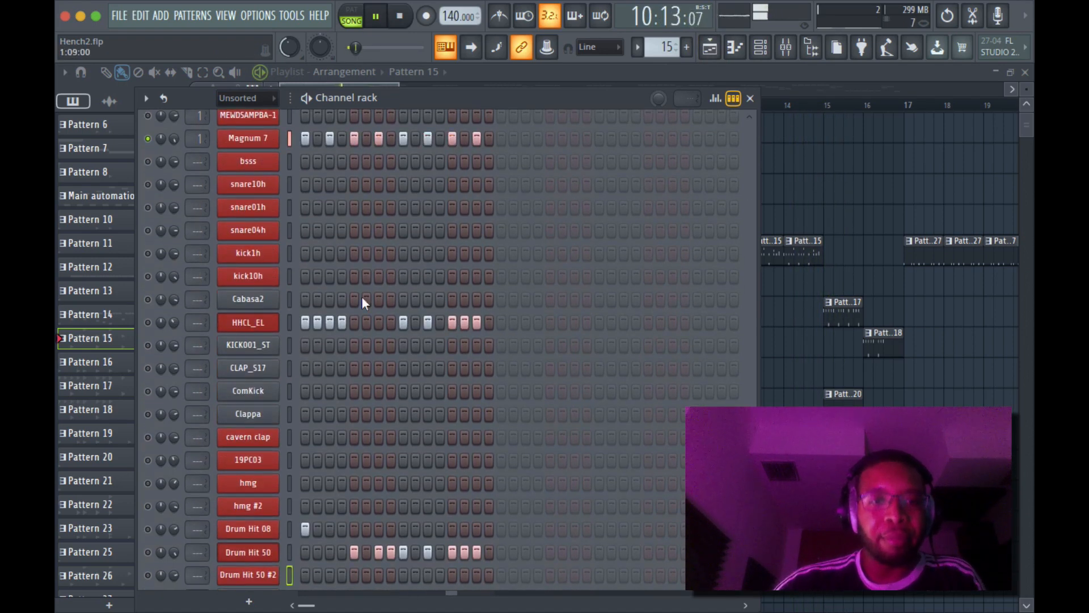
{"action": "scroll", "coordinate": [349, 374], "scroll_direction": "down", "scroll_amount": 1}
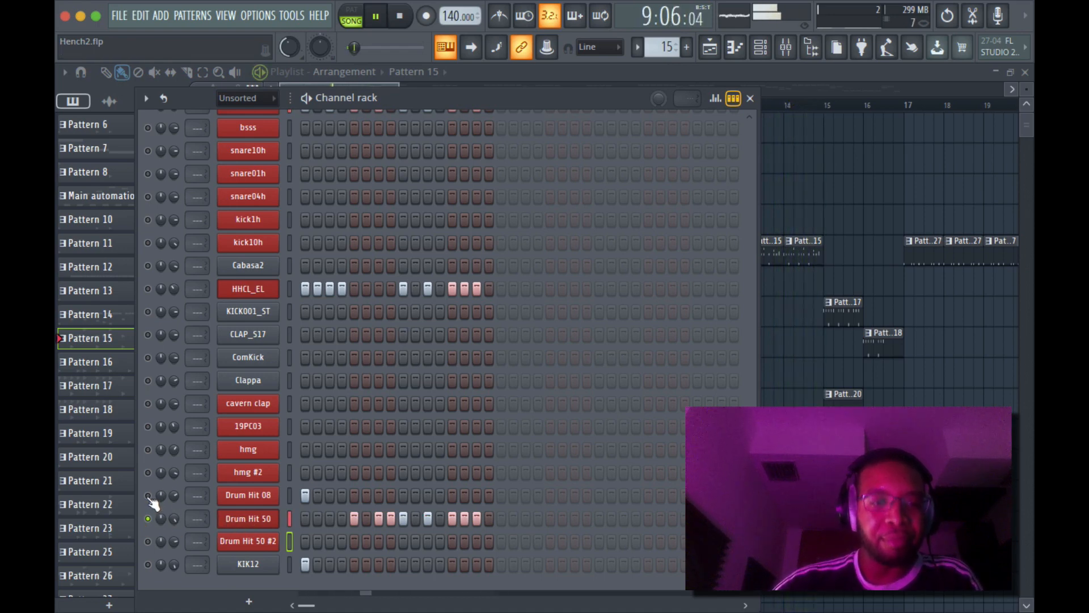
{"action": "left_click", "coordinate": [148, 564]}
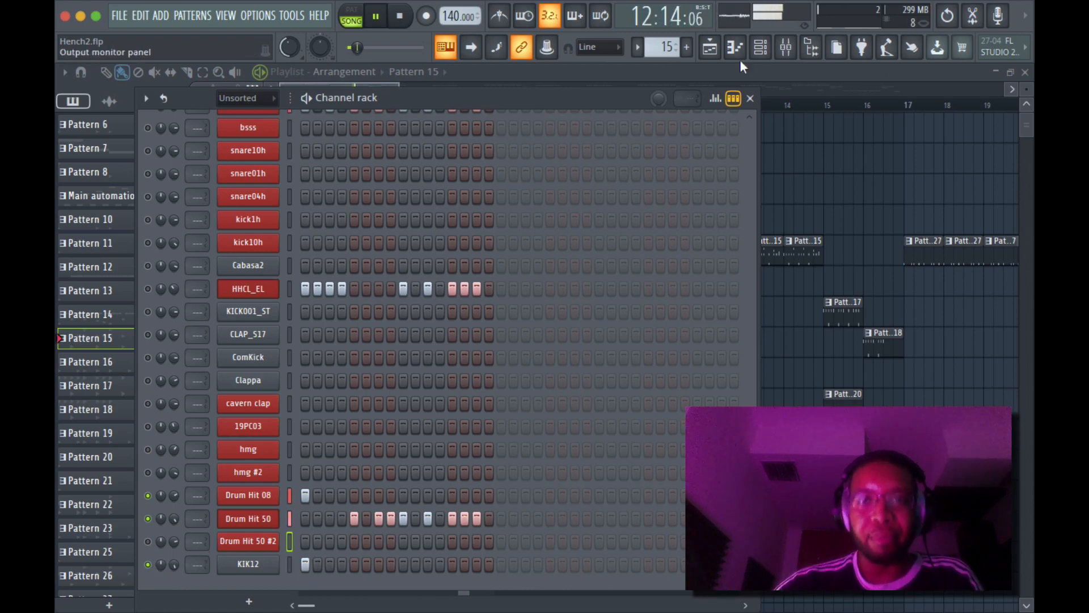
Loop the Pattern 15 clips from bar 9 to bar 15 in the playlist and reopen Pattern 15's channel rack
{"action": "left_click", "coordinate": [712, 48]}
{"action": "left_click", "coordinate": [588, 106]}
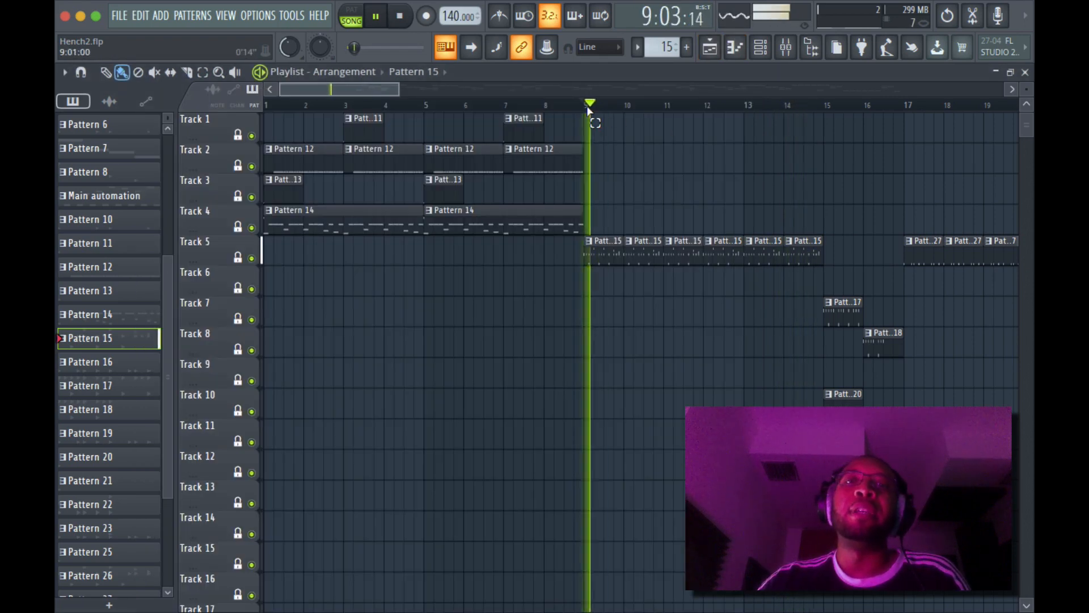
{"action": "left_click_drag", "start_coordinate": [588, 106], "coordinate": [825, 137]}
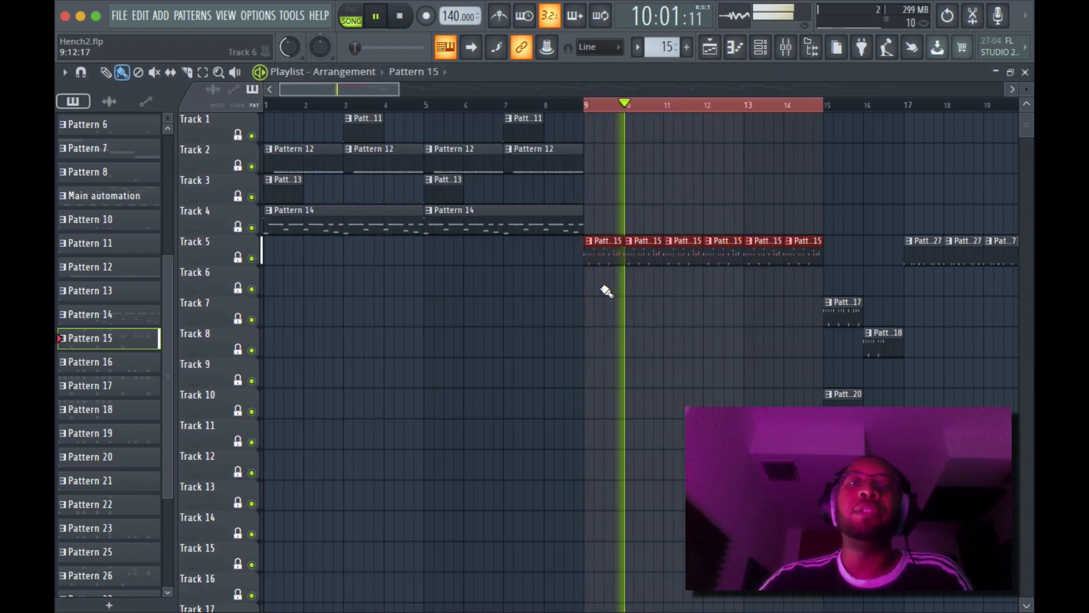
{"action": "double_click", "coordinate": [605, 258]}
{"action": "left_click", "coordinate": [761, 47]}
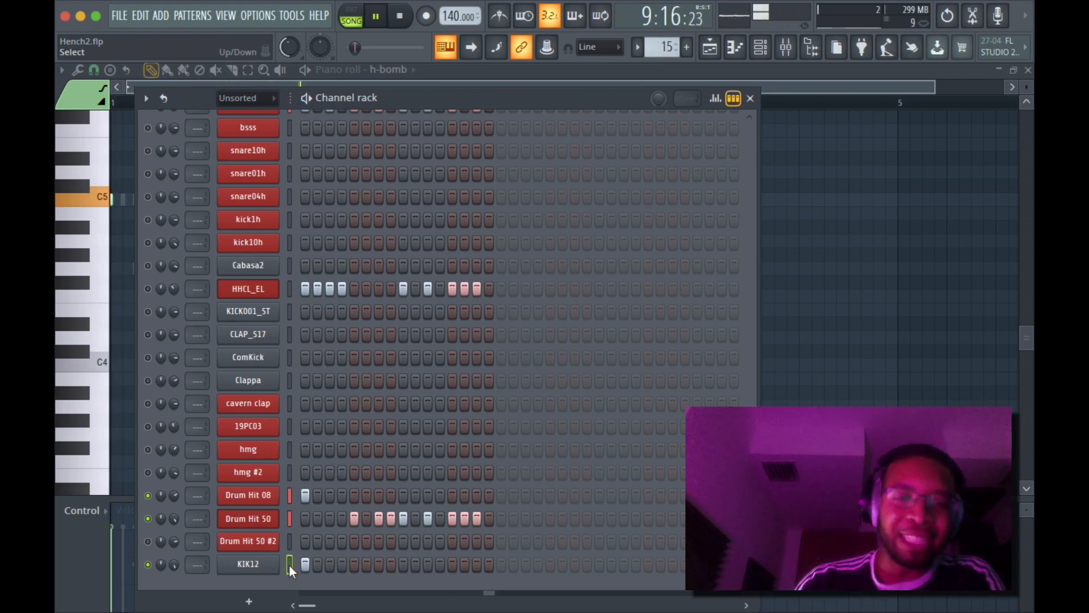
Loop bars 15 to 17 in the playlist and play the section with the Pattern 17, 18 and 20 clips
{"action": "left_click", "coordinate": [710, 51]}
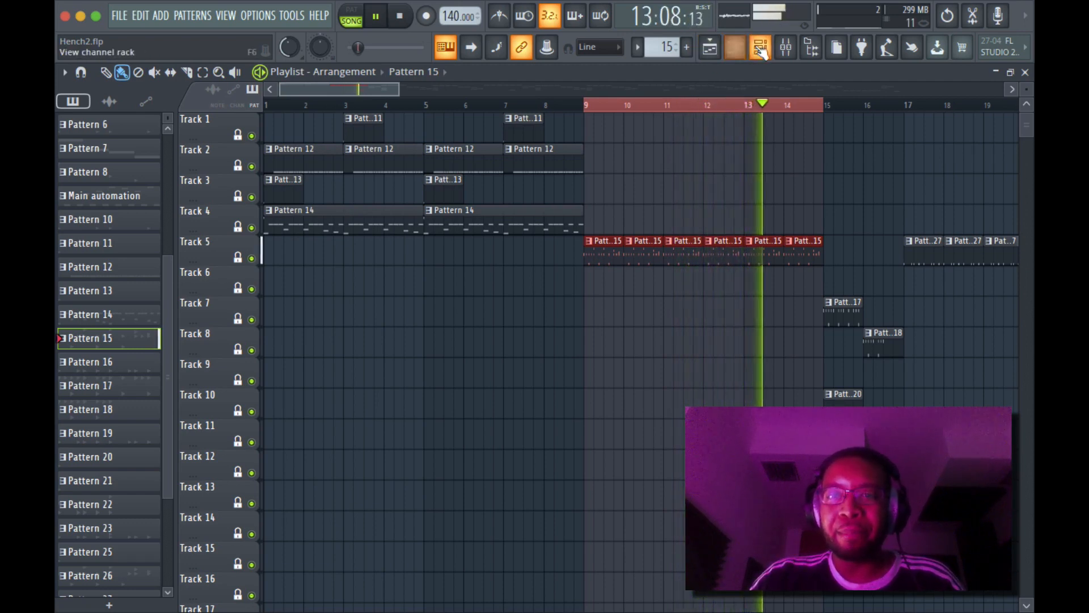
{"action": "left_click", "coordinate": [822, 107], "text": "ctrl"}
{"action": "key", "text": "space"}
{"action": "left_click", "coordinate": [825, 105]}
{"action": "left_click_drag", "start_coordinate": [825, 104], "coordinate": [908, 116]}
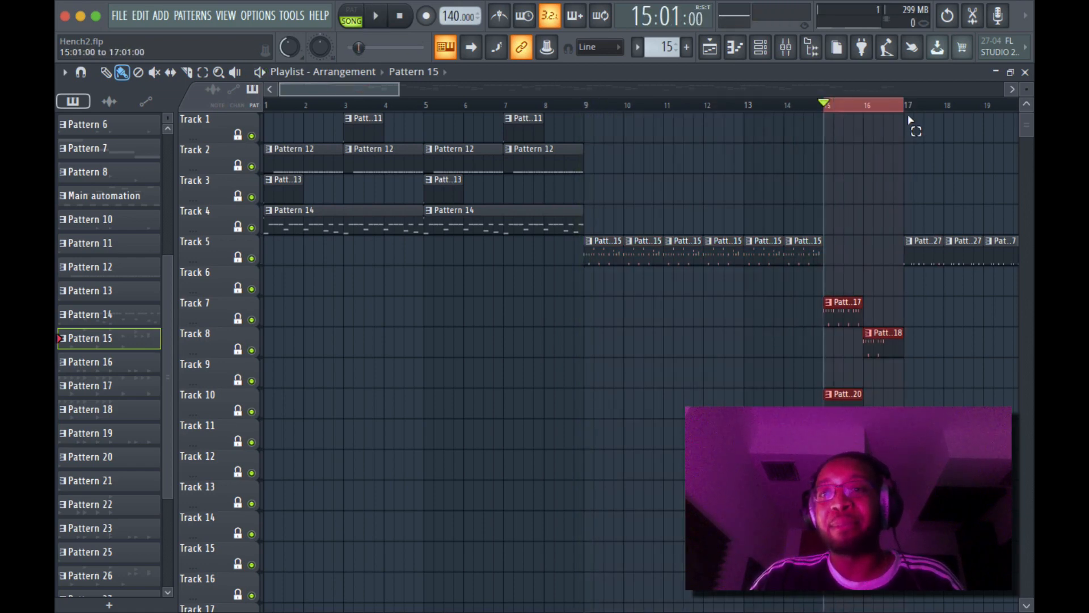
{"action": "key", "text": "space"}
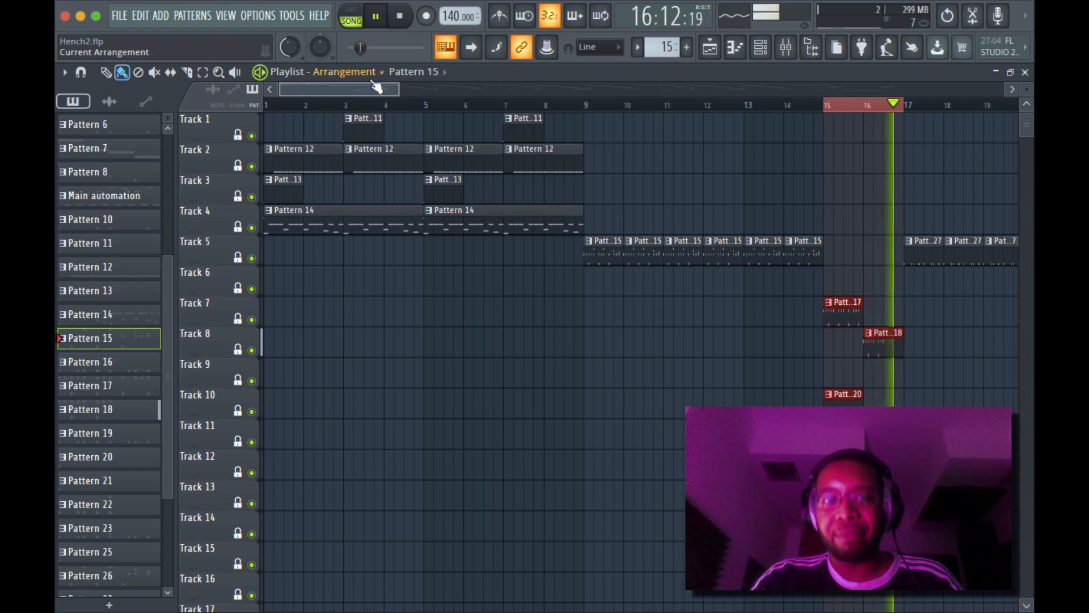
{"action": "left_click_drag", "start_coordinate": [362, 89], "coordinate": [420, 99]}
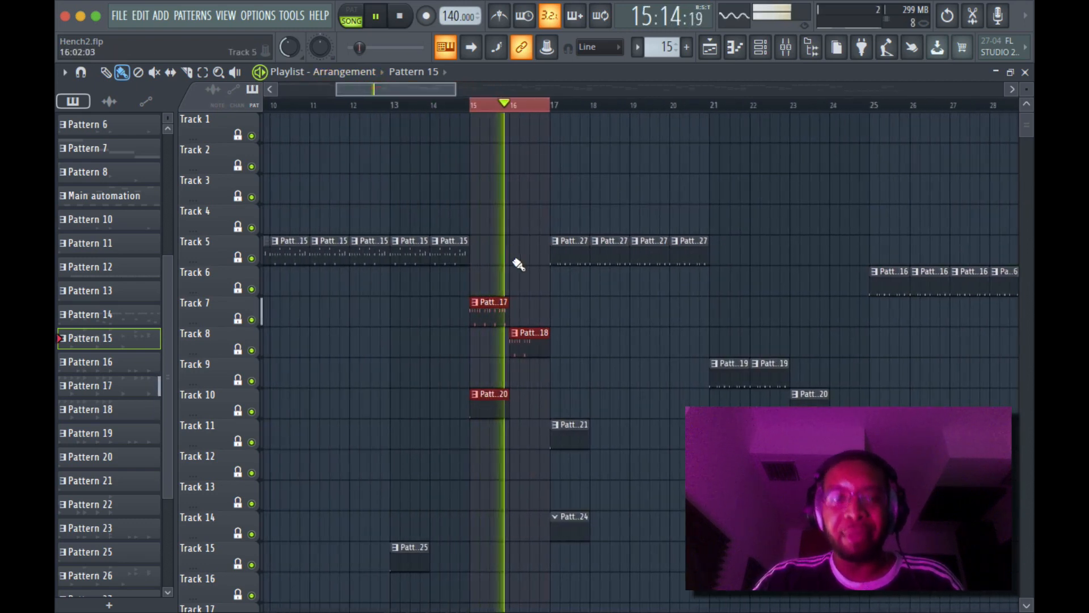
{"action": "scroll", "coordinate": [524, 249], "scroll_direction": "down", "scroll_amount": 4}
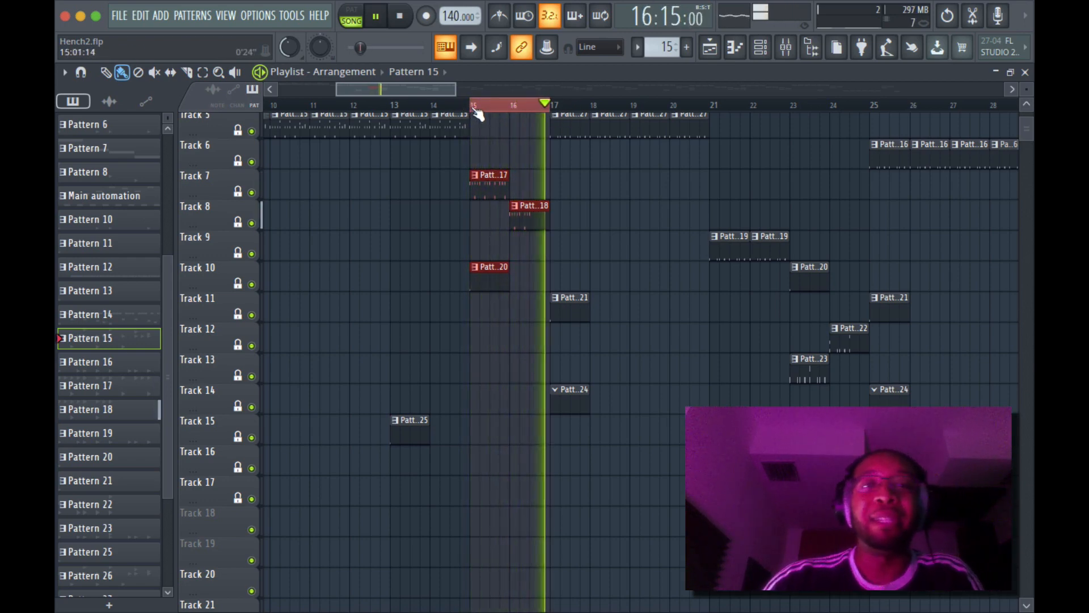
Clear the loop selection during playback and examine Pattern 15's melody and drum channels in the channel rack
{"action": "left_click", "coordinate": [470, 111]}
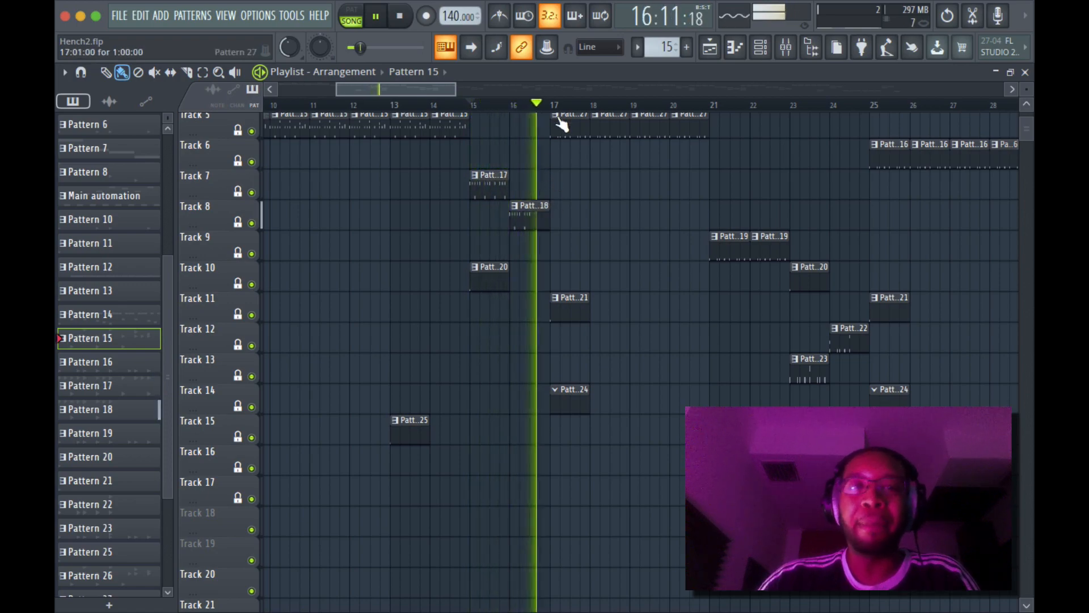
{"action": "left_click", "coordinate": [760, 47]}
{"action": "scroll", "coordinate": [532, 245], "scroll_direction": "up", "scroll_amount": 8}
{"action": "scroll", "coordinate": [529, 245], "scroll_direction": "down", "scroll_amount": 3}
{"action": "scroll", "coordinate": [529, 245], "scroll_direction": "up", "scroll_amount": 3}
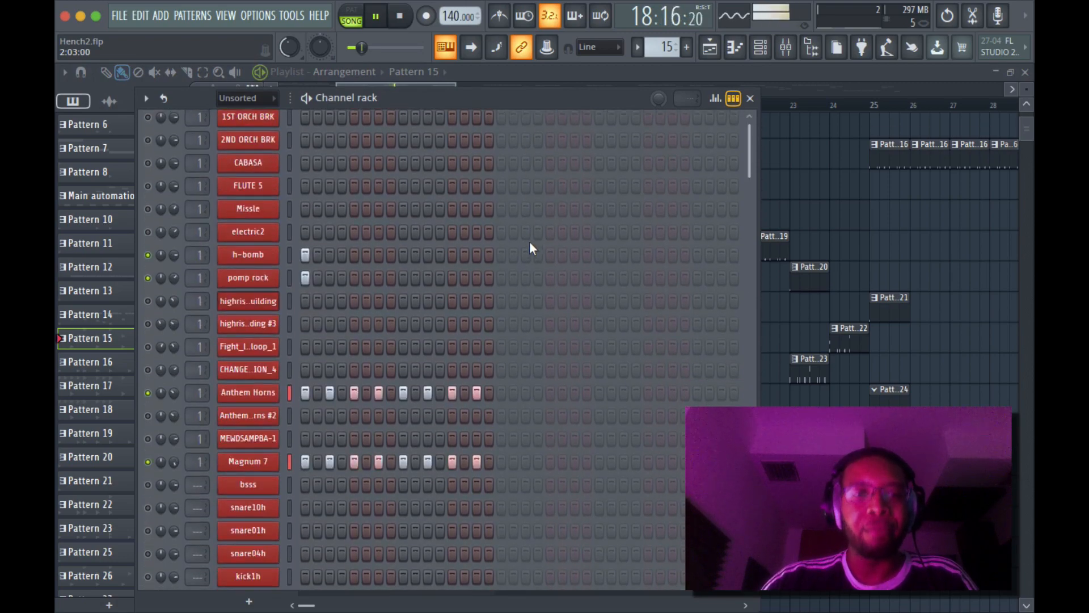
{"action": "scroll", "coordinate": [528, 245], "scroll_direction": "down", "scroll_amount": 8}
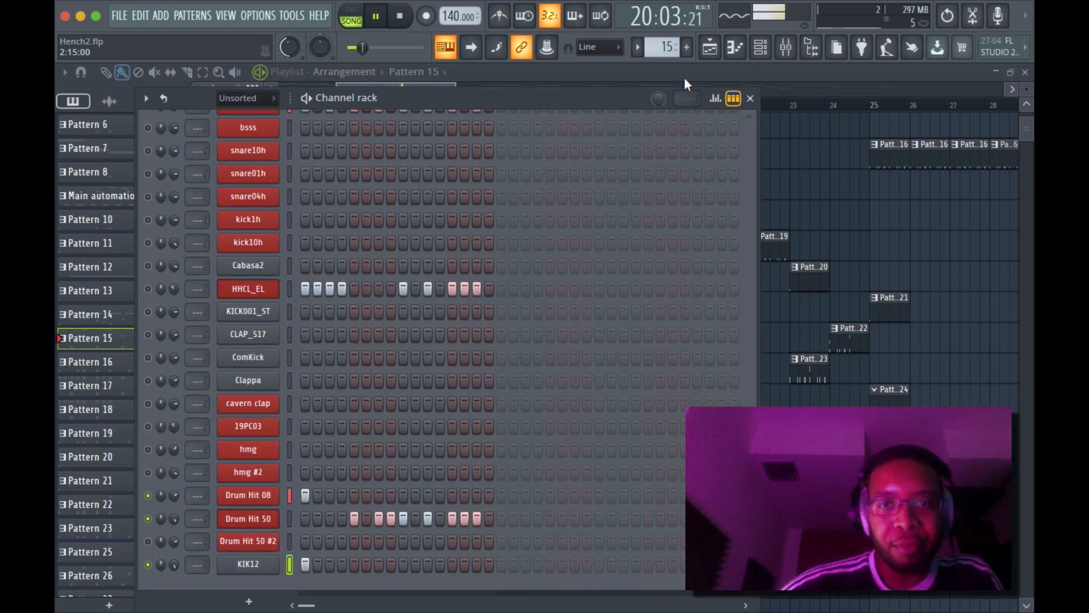
Stop playback and select bars 17 to 19 in the playlist as the loop range
{"action": "key", "text": "space"}
{"action": "left_click", "coordinate": [710, 48]}
{"action": "left_click", "coordinate": [554, 107]}
{"action": "left_click_drag", "start_coordinate": [558, 111], "coordinate": [624, 121]}
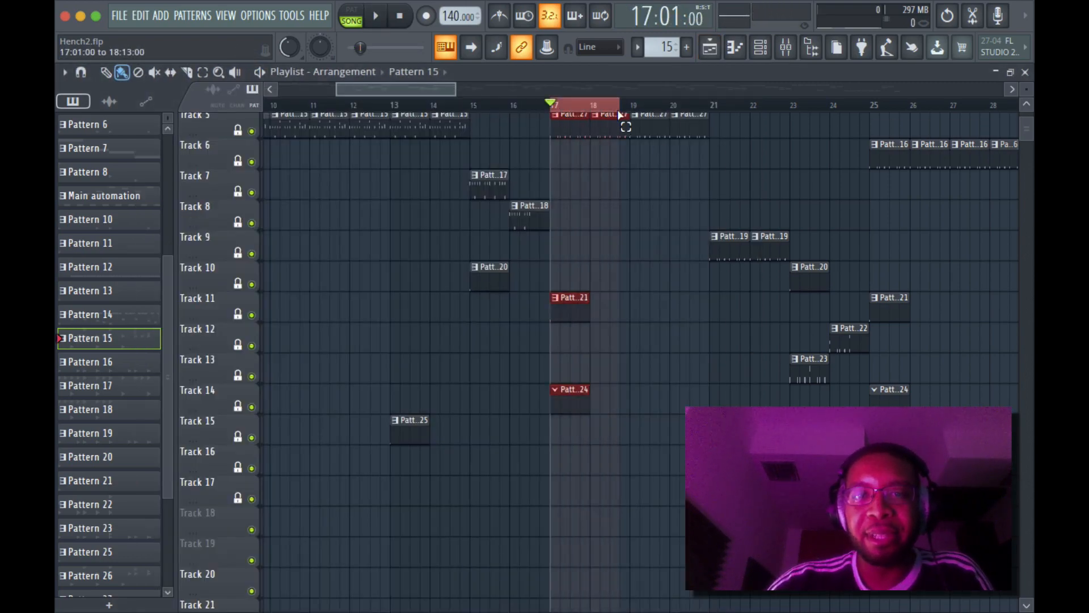
Unmute all channels in the channel rack, play the looped section, and stop playback
{"action": "left_click", "coordinate": [760, 48]}
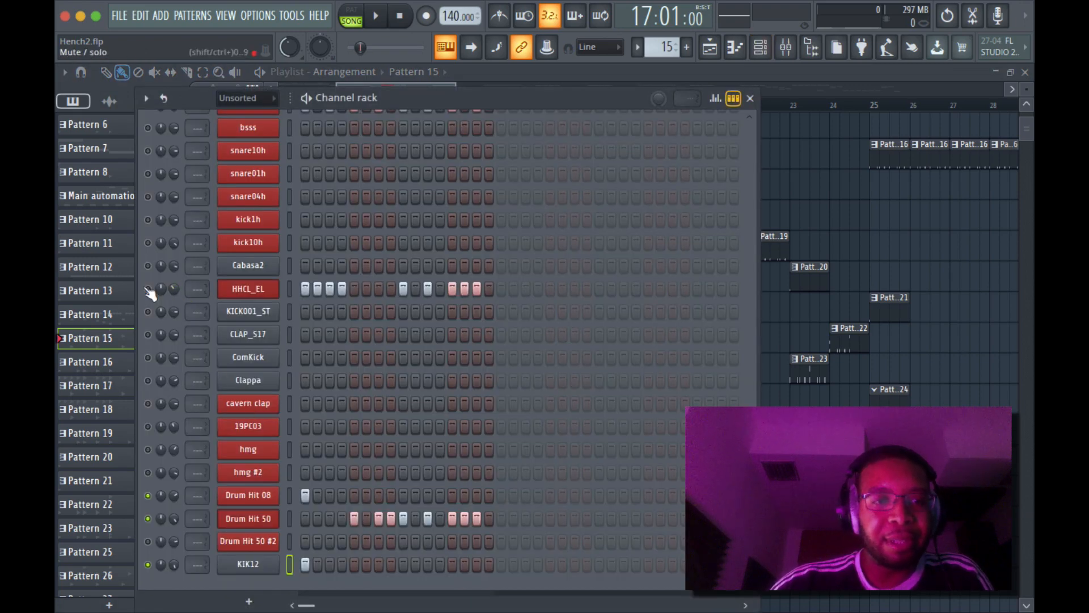
{"action": "right_click", "coordinate": [148, 290]}
{"action": "left_click", "coordinate": [163, 300]}
{"action": "right_click", "coordinate": [149, 289]}
{"action": "left_click", "coordinate": [170, 300]}
{"action": "key", "text": "space"}
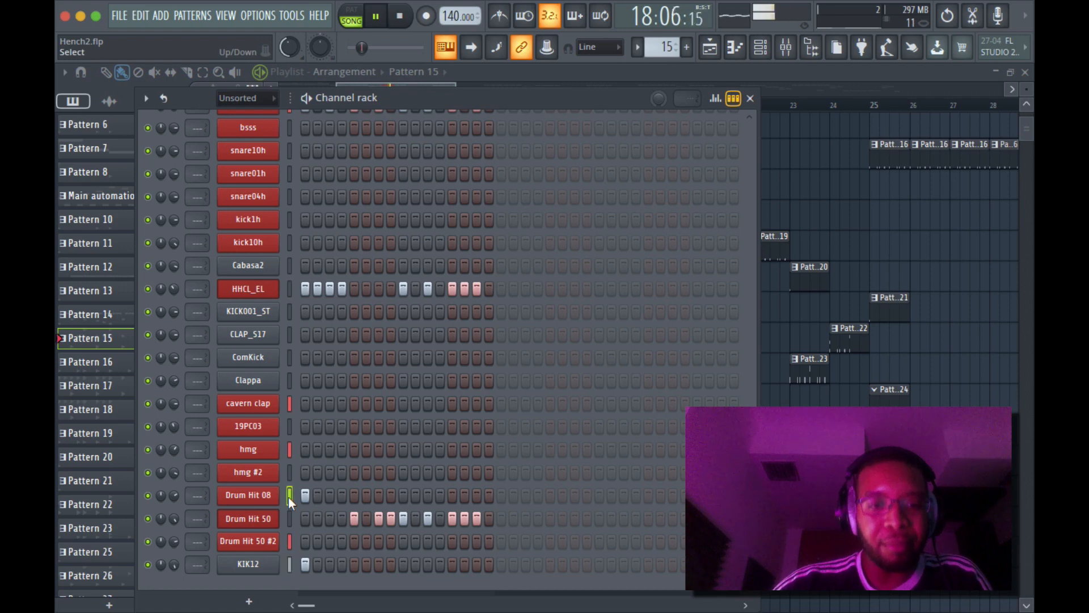
{"action": "scroll", "coordinate": [289, 498], "scroll_direction": "up", "scroll_amount": 3}
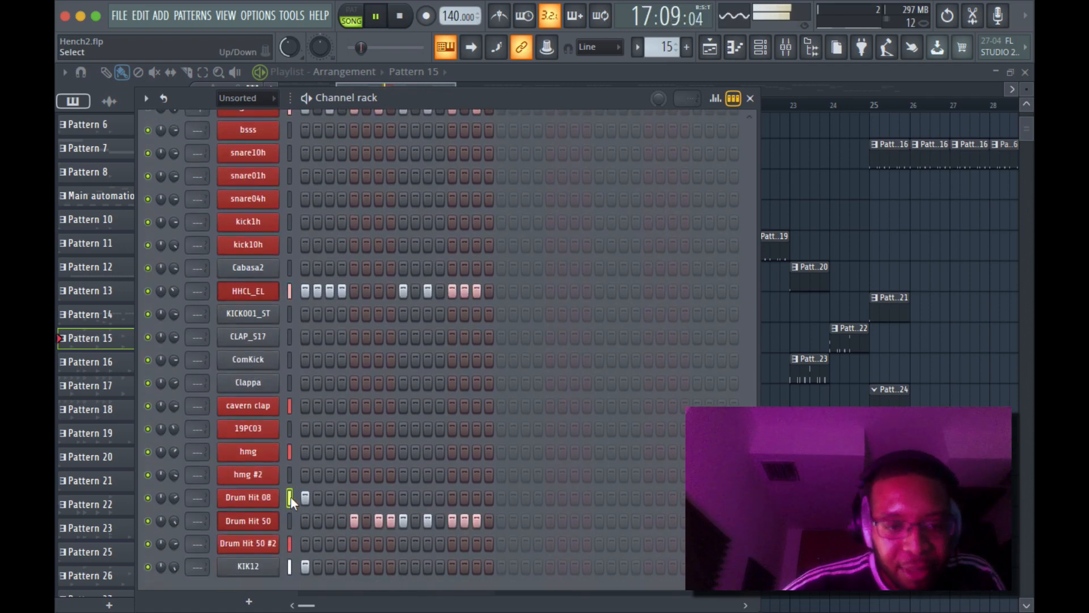
{"action": "key", "text": "space"}
Extend the playlist loop to cover bars 17 to 25 and start playback
{"action": "left_click", "coordinate": [709, 47]}
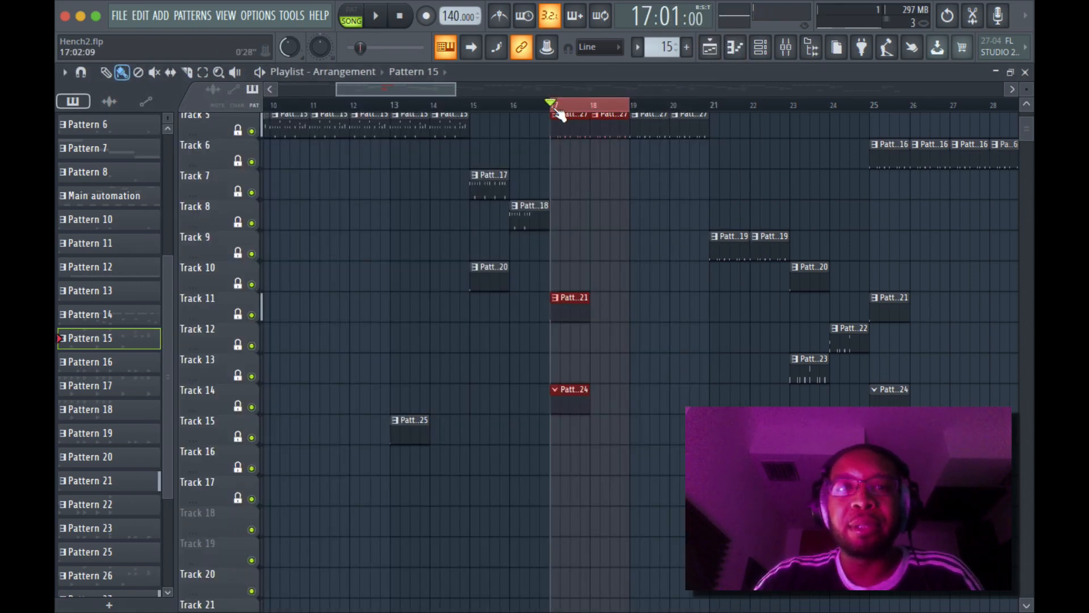
{"action": "left_click_drag", "start_coordinate": [553, 106], "coordinate": [870, 130]}
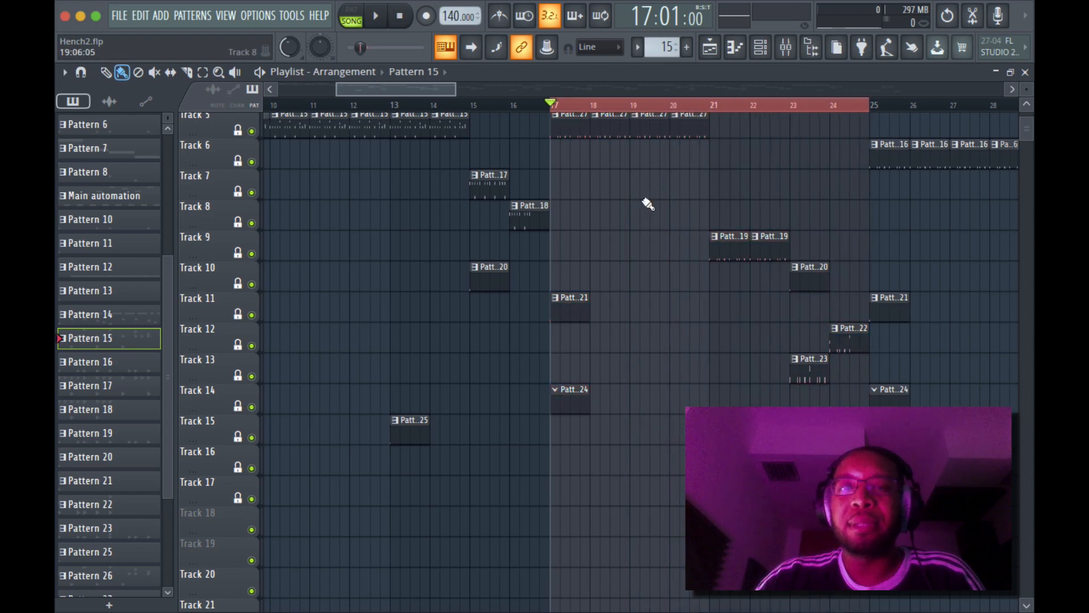
{"action": "scroll", "coordinate": [630, 207], "scroll_direction": "up", "scroll_amount": 4}
{"action": "key", "text": "space"}
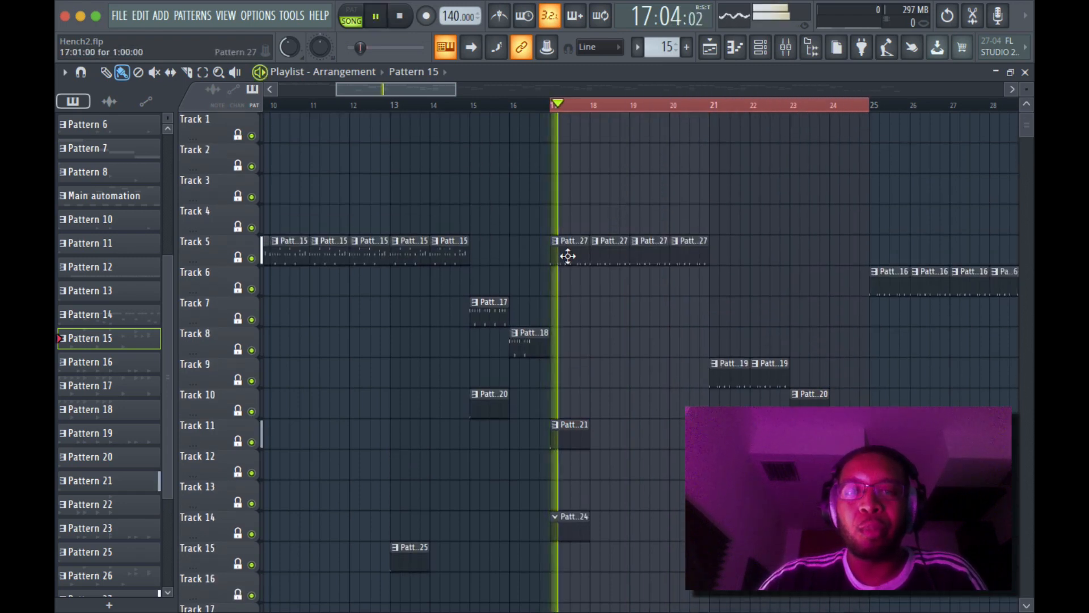
Open Pattern 27 from the playlist, stop playback, and examine its melody and drum channels in the channel rack
{"action": "double_click", "coordinate": [567, 257]}
{"action": "key", "text": "space"}
{"action": "left_click", "coordinate": [760, 47]}
{"action": "scroll", "coordinate": [406, 335], "scroll_direction": "up", "scroll_amount": 6}
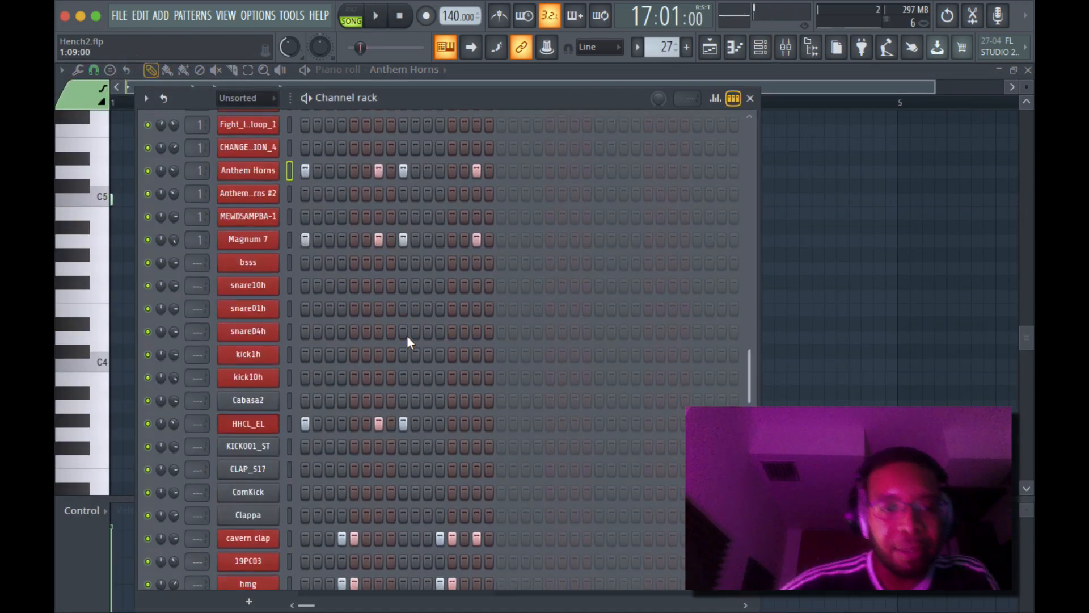
{"action": "scroll", "coordinate": [406, 331], "scroll_direction": "down", "scroll_amount": 6}
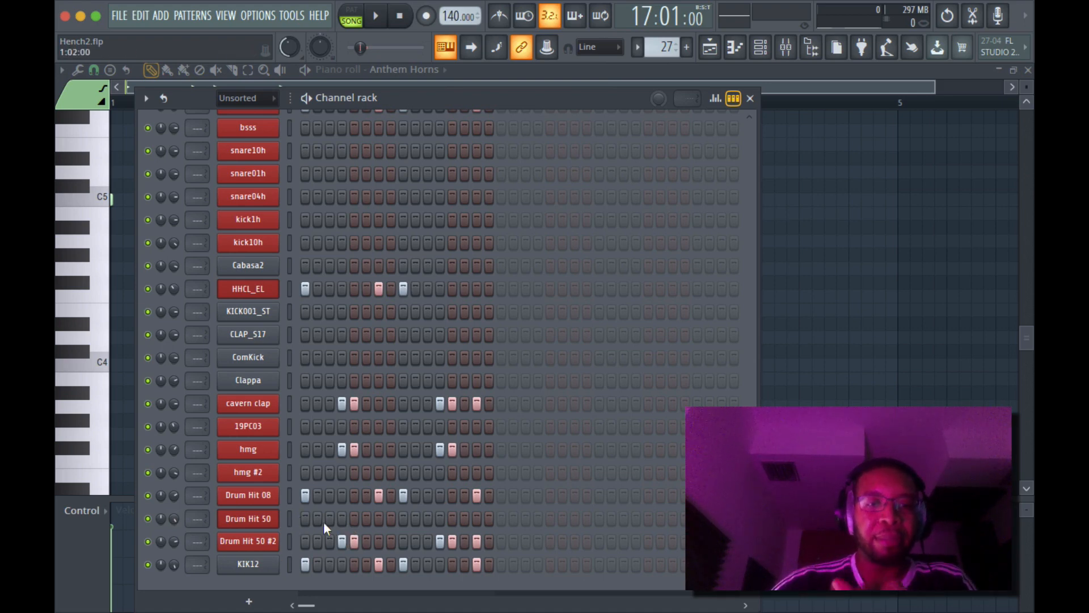
{"action": "scroll", "coordinate": [382, 423], "scroll_direction": "up", "scroll_amount": 6}
{"action": "scroll", "coordinate": [382, 424], "scroll_direction": "down", "scroll_amount": 6}
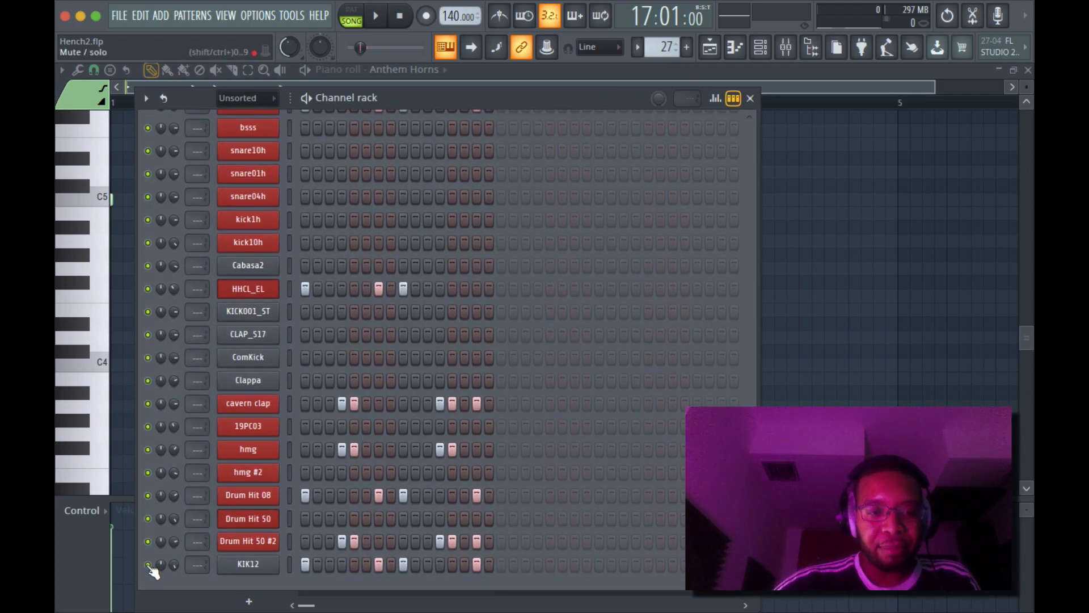
Solo Pattern 27's KIK12 channel, open its sampler settings, and audition the kick sample several times
{"action": "right_click", "coordinate": [149, 567]}
{"action": "left_click", "coordinate": [170, 370]}
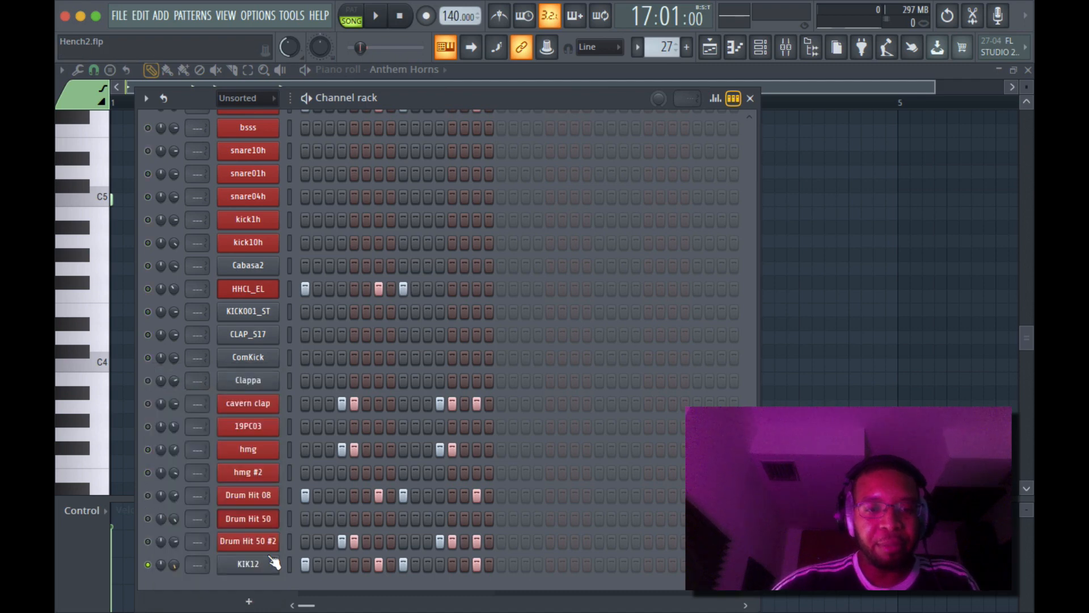
{"action": "left_click", "coordinate": [275, 566]}
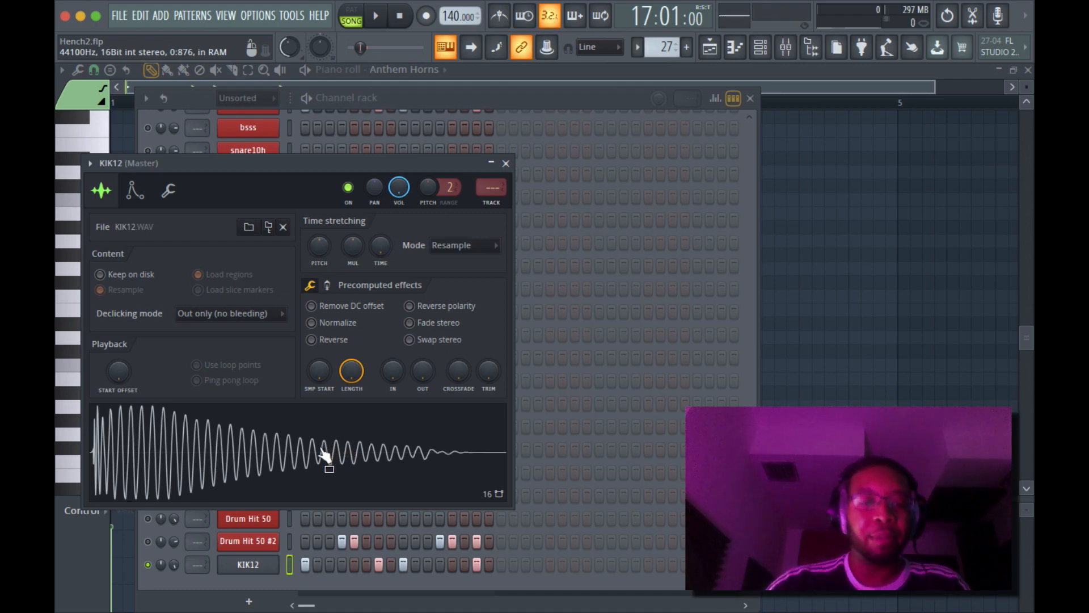
{"action": "left_click", "coordinate": [297, 446]}
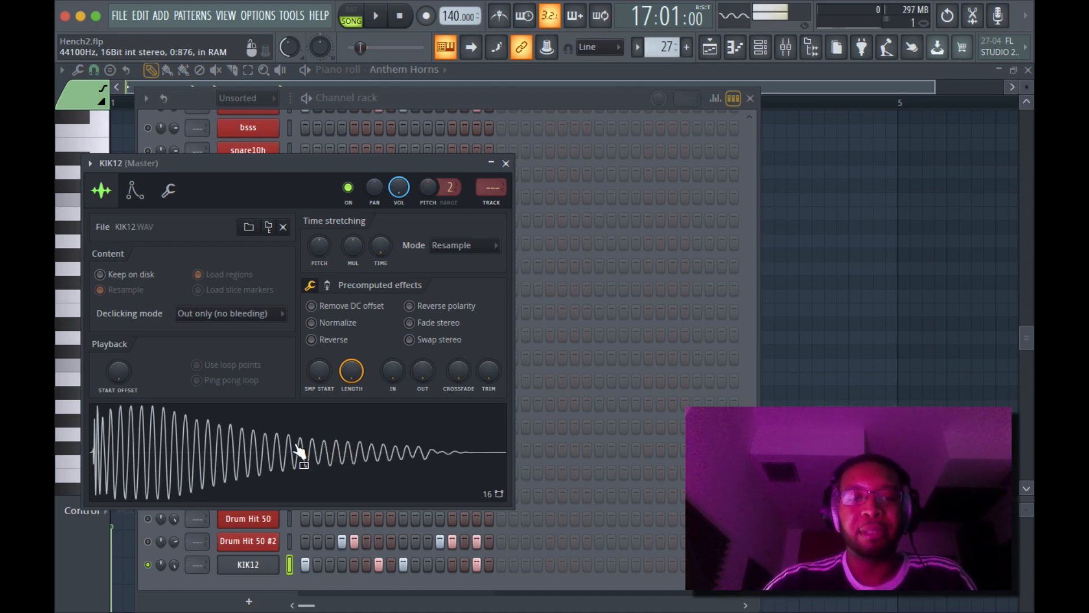
{"action": "left_click", "coordinate": [348, 453]}
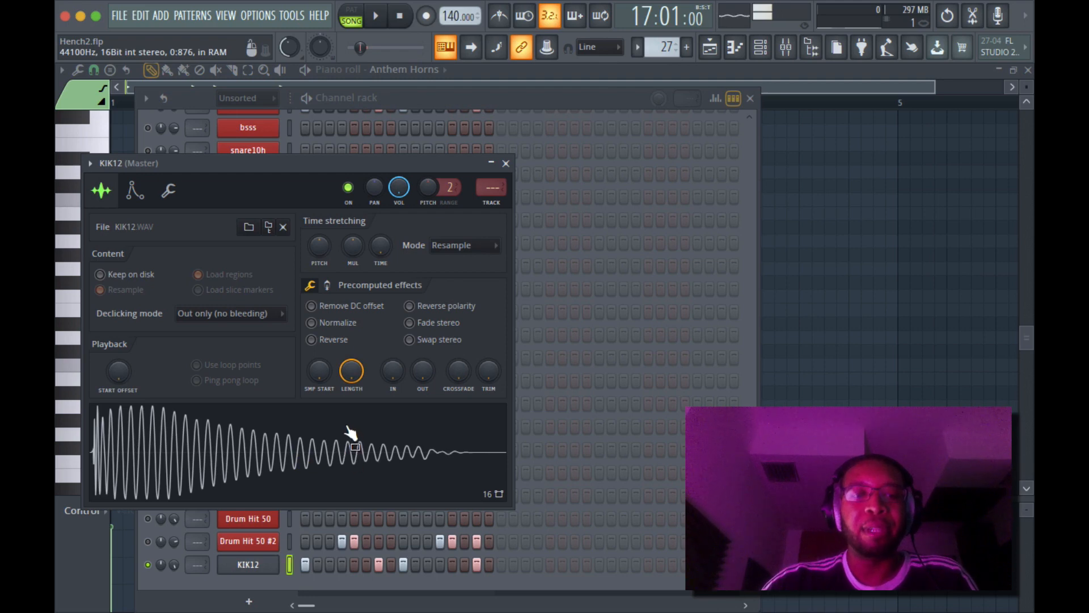
{"action": "left_click", "coordinate": [321, 444]}
Bring KIK12's sampler window back, audition the kick again, move the window off the channel names, and close it
{"action": "left_click", "coordinate": [317, 151]}
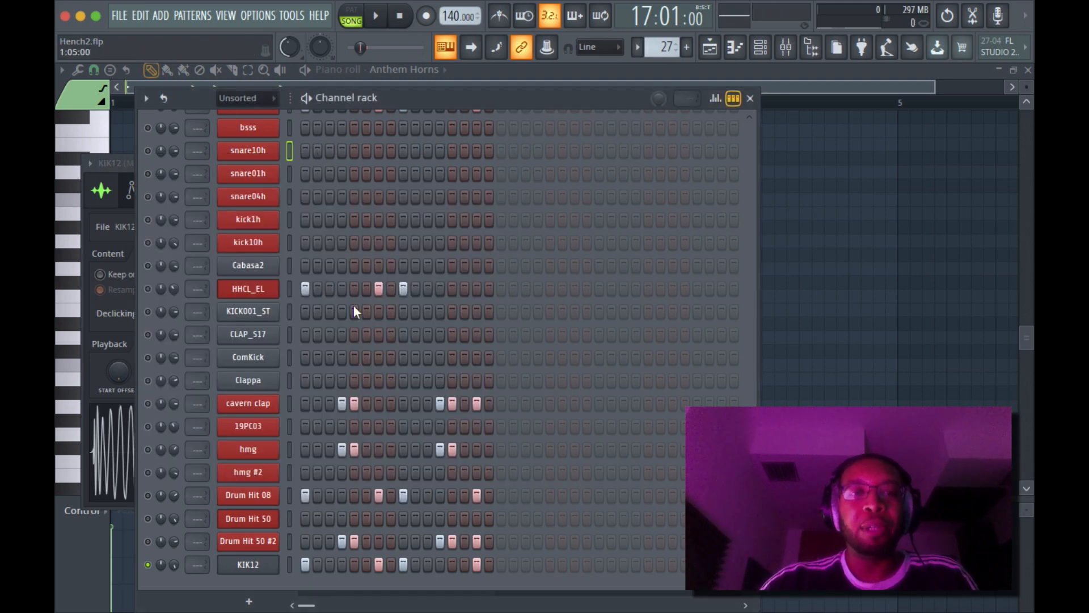
{"action": "left_click", "coordinate": [289, 563]}
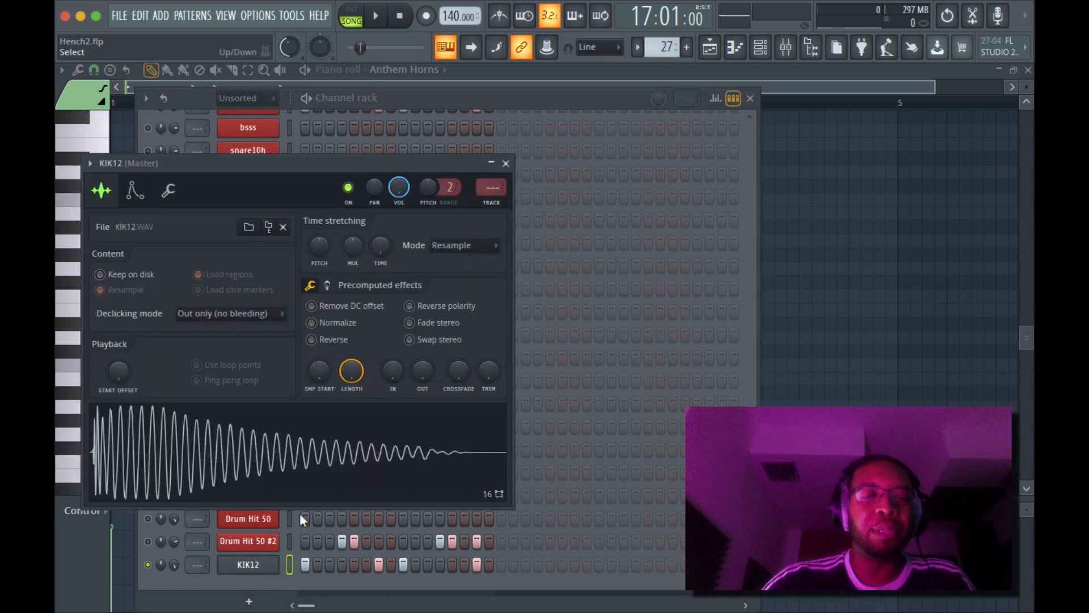
{"action": "left_click", "coordinate": [296, 462]}
{"action": "left_click_drag", "start_coordinate": [314, 163], "coordinate": [774, 159]}
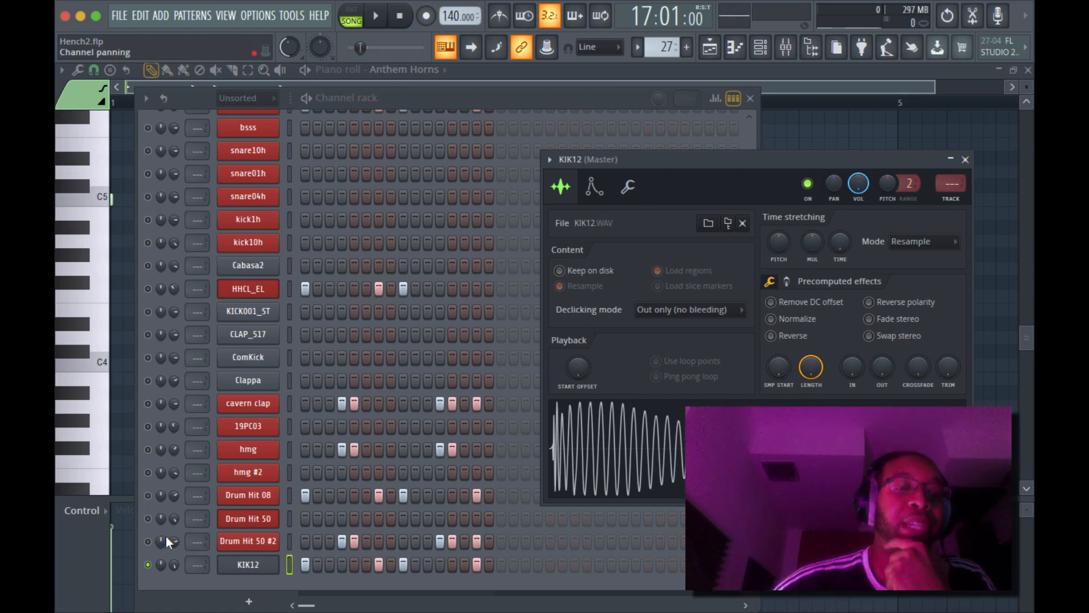
{"action": "left_click", "coordinate": [264, 567]}
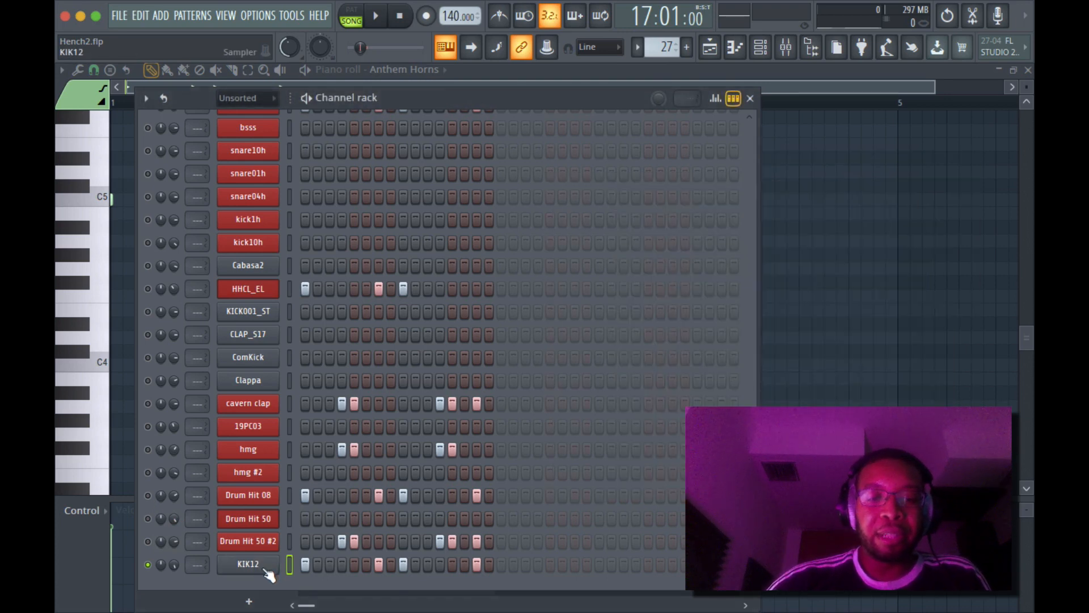
Open Drum Hit 08's sampler settings, audition its sample, and unmute the channel
{"action": "left_click", "coordinate": [257, 498]}
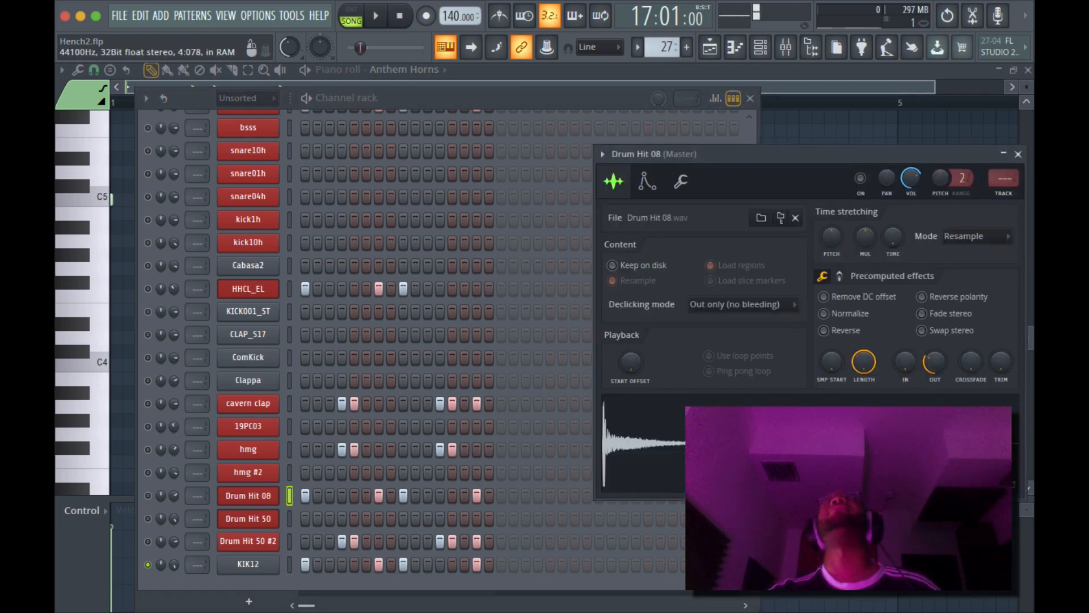
{"action": "left_click", "coordinate": [811, 445]}
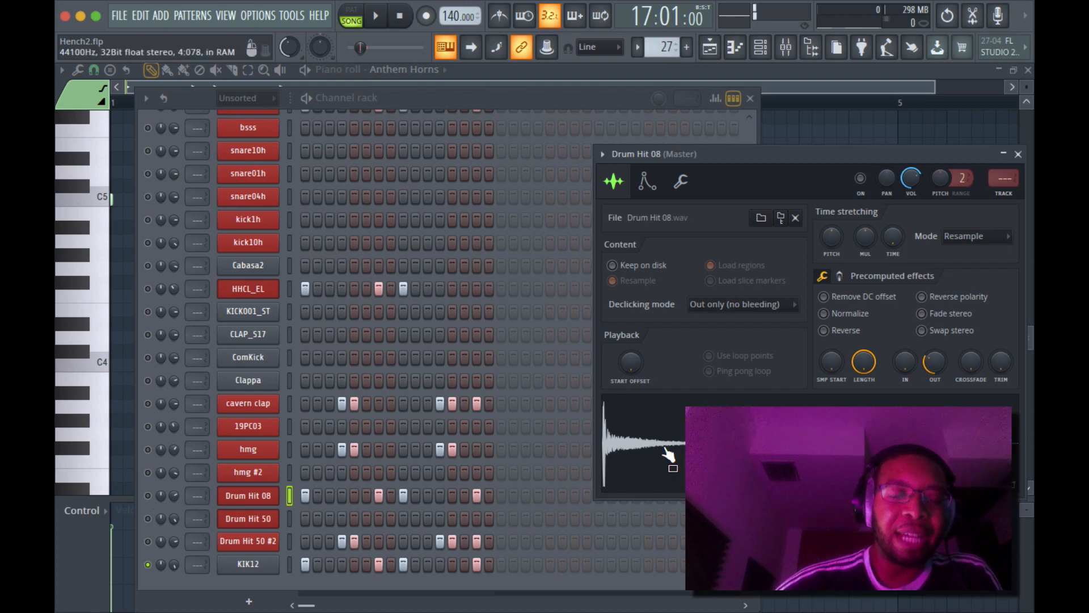
{"action": "left_click", "coordinate": [148, 495]}
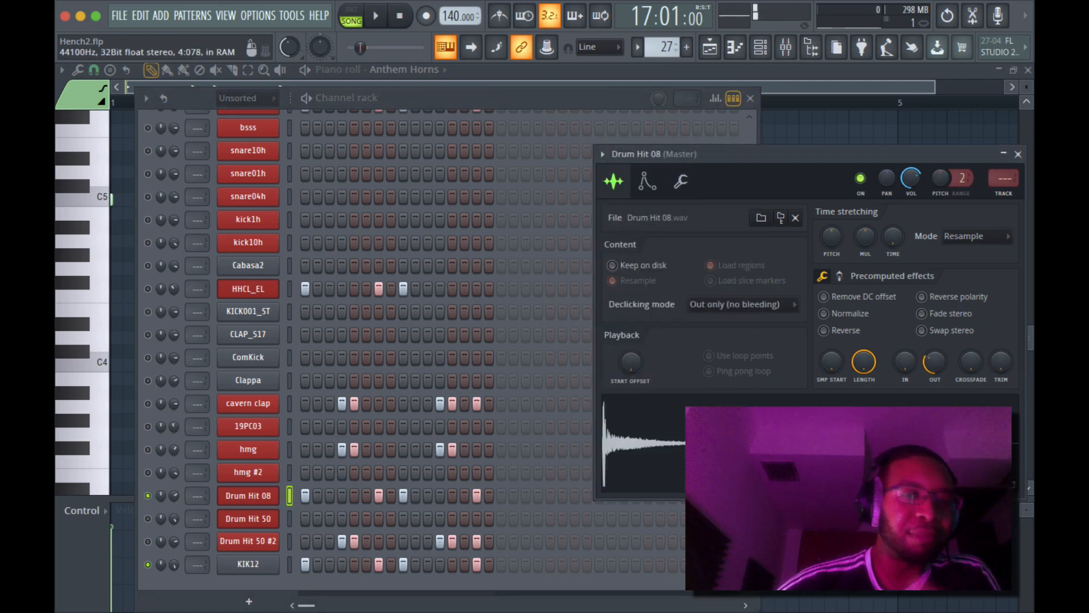
Unmute the HHCL_EL channel, view its sampler settings, start playback, and close the sampler window
{"action": "left_click", "coordinate": [148, 288]}
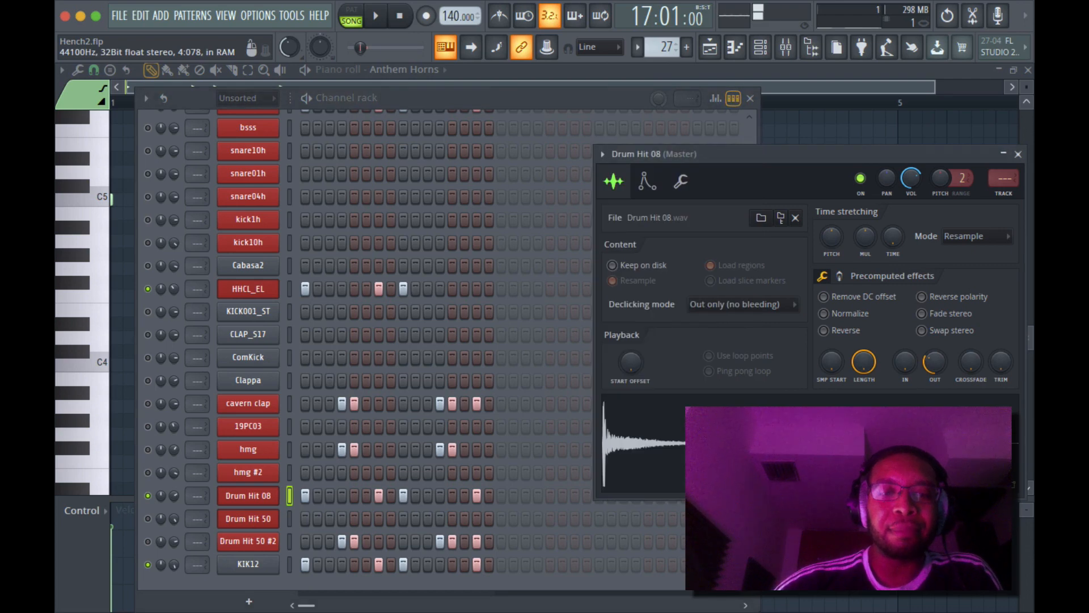
{"action": "left_click", "coordinate": [261, 288]}
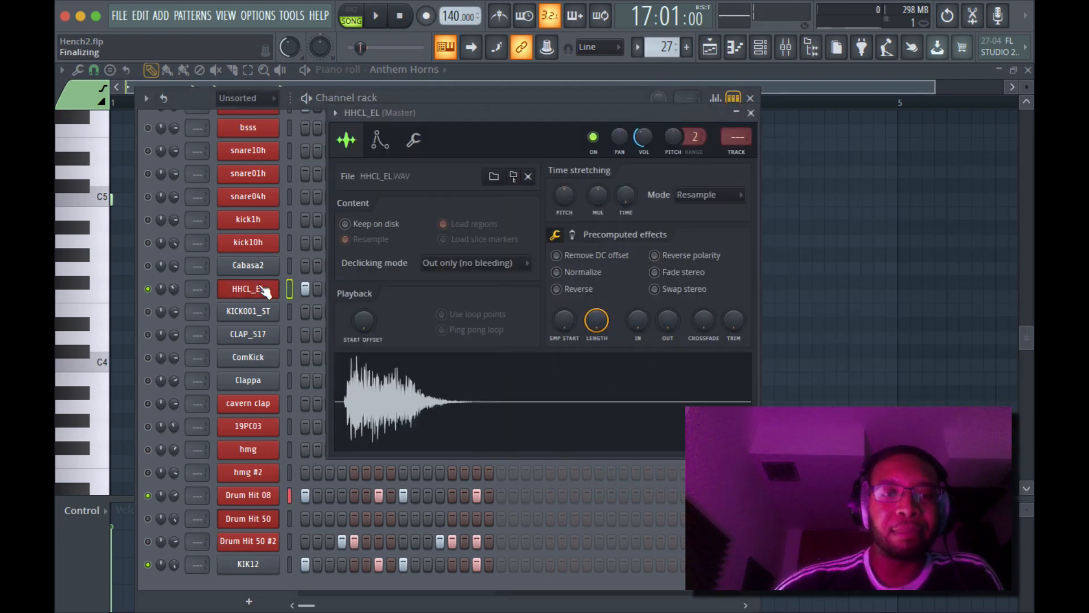
{"action": "key", "text": "space"}
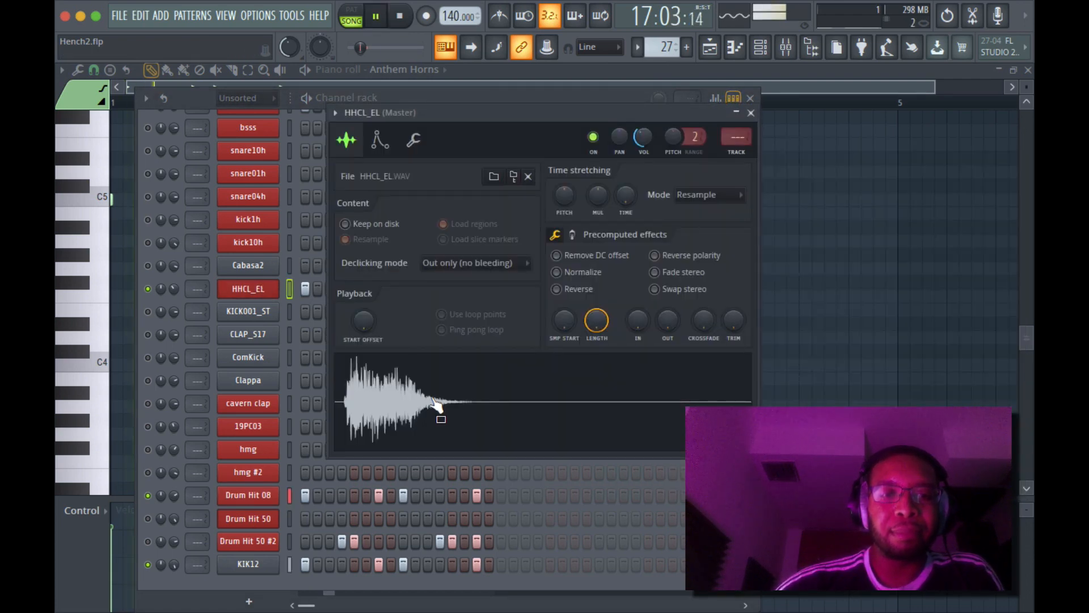
{"action": "left_click", "coordinate": [750, 112]}
Review Pattern 27's channels during playback and unmute the Magnum 7 channel
{"action": "scroll", "coordinate": [357, 295], "scroll_direction": "up", "scroll_amount": 11}
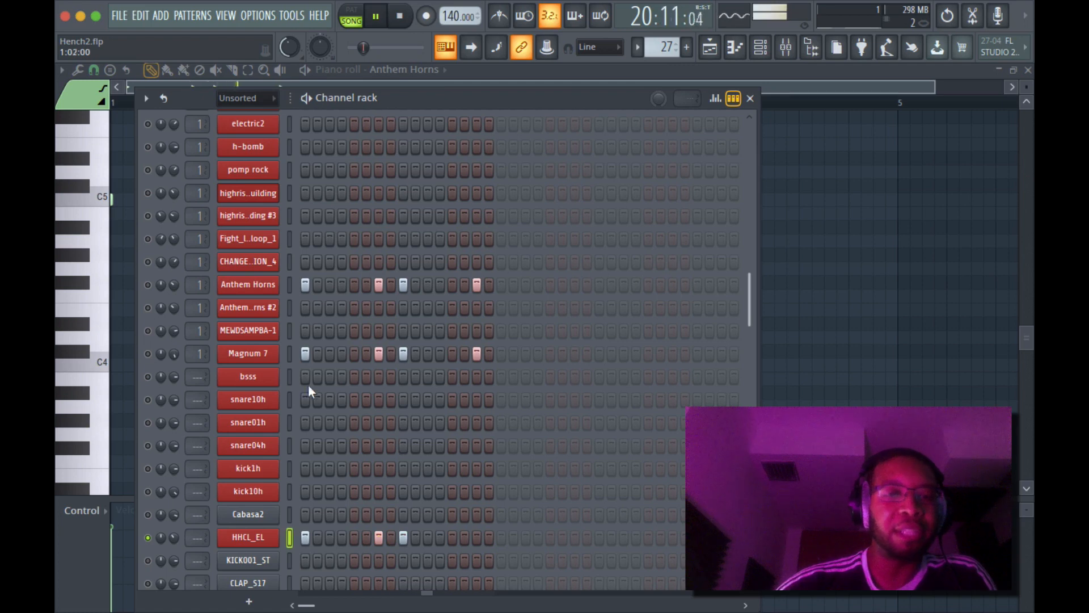
{"action": "scroll", "coordinate": [369, 390], "scroll_direction": "down", "scroll_amount": 11}
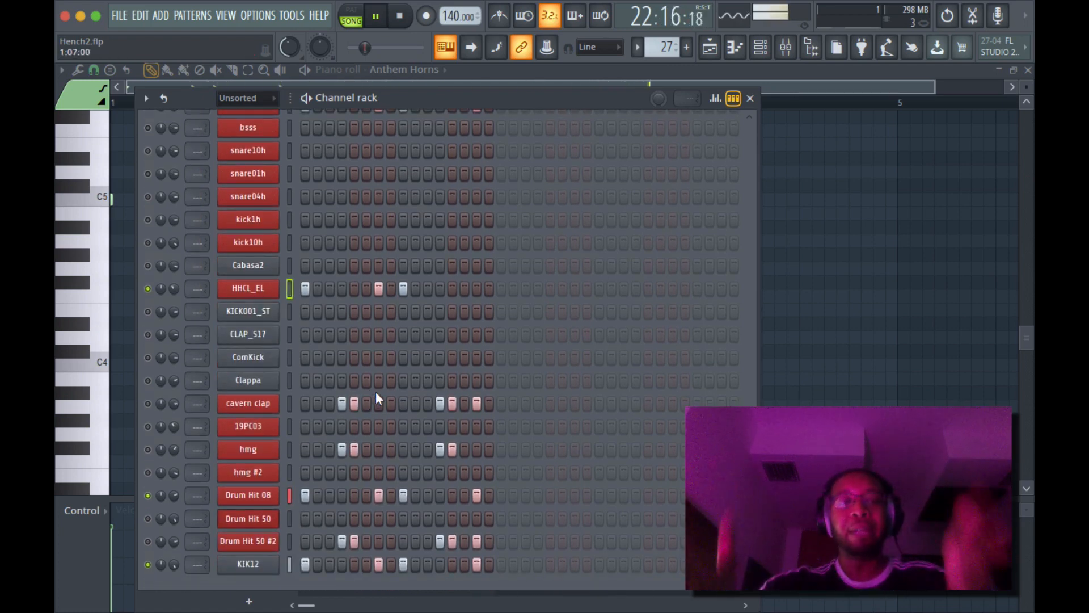
{"action": "scroll", "coordinate": [426, 348], "scroll_direction": "down", "scroll_amount": 1}
{"action": "scroll", "coordinate": [427, 349], "scroll_direction": "up", "scroll_amount": 17}
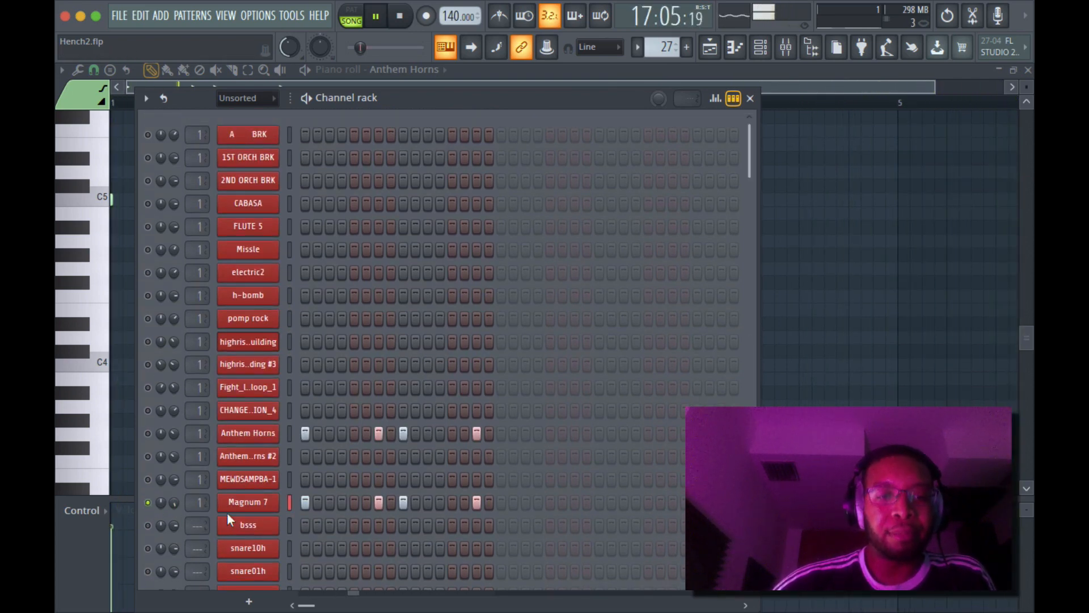
Stop playback, open Magnum 7's sampler settings, and audition its sample with the window moved off the channel names
{"action": "key", "text": "space"}
{"action": "left_click", "coordinate": [265, 502]}
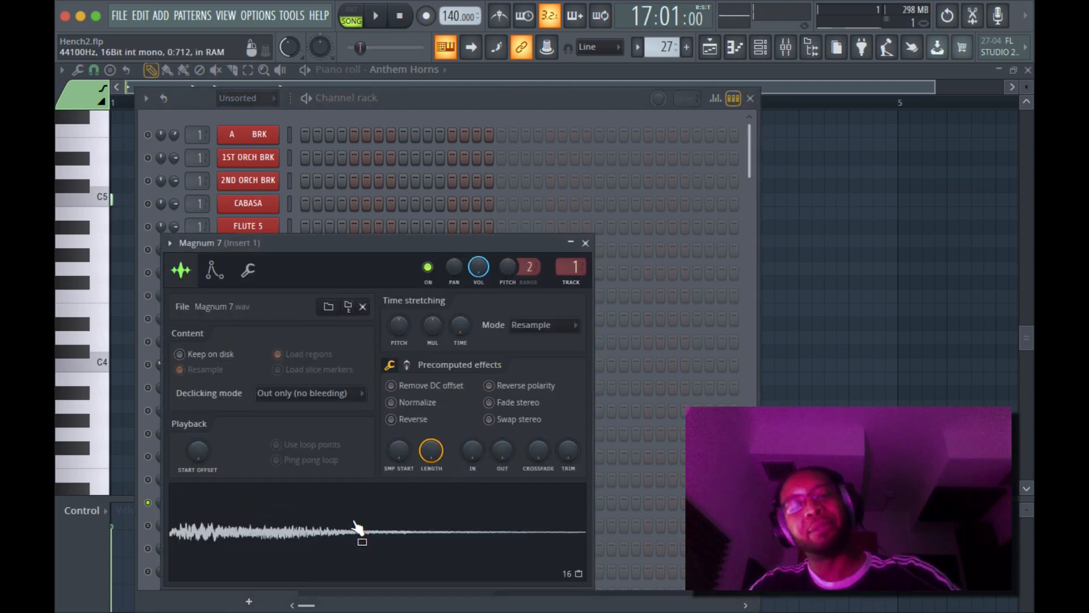
{"action": "left_click_drag", "start_coordinate": [447, 246], "coordinate": [685, 202]}
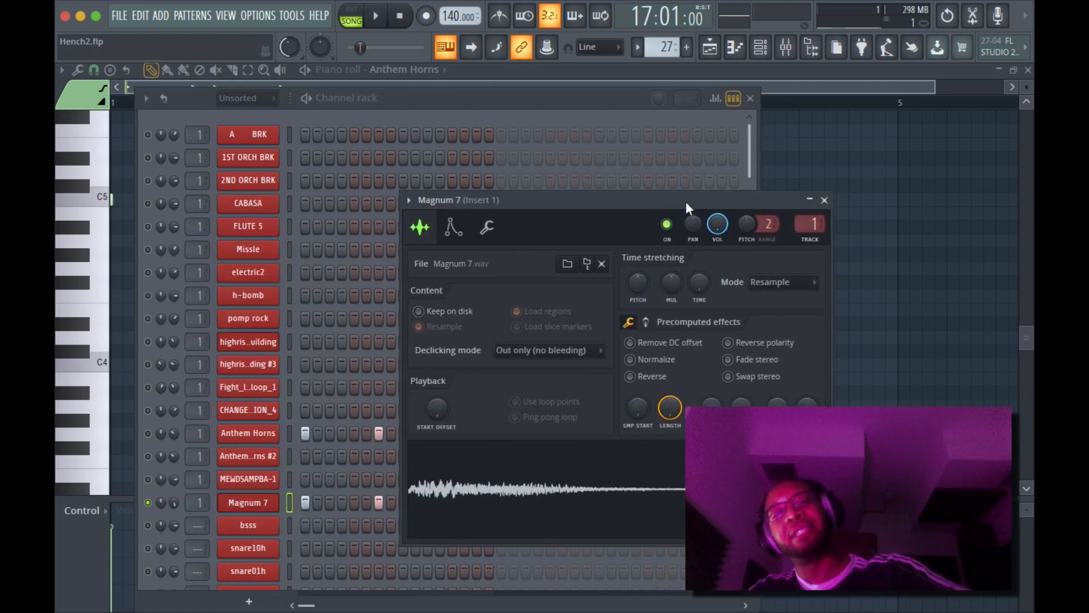
{"action": "left_click", "coordinate": [595, 485]}
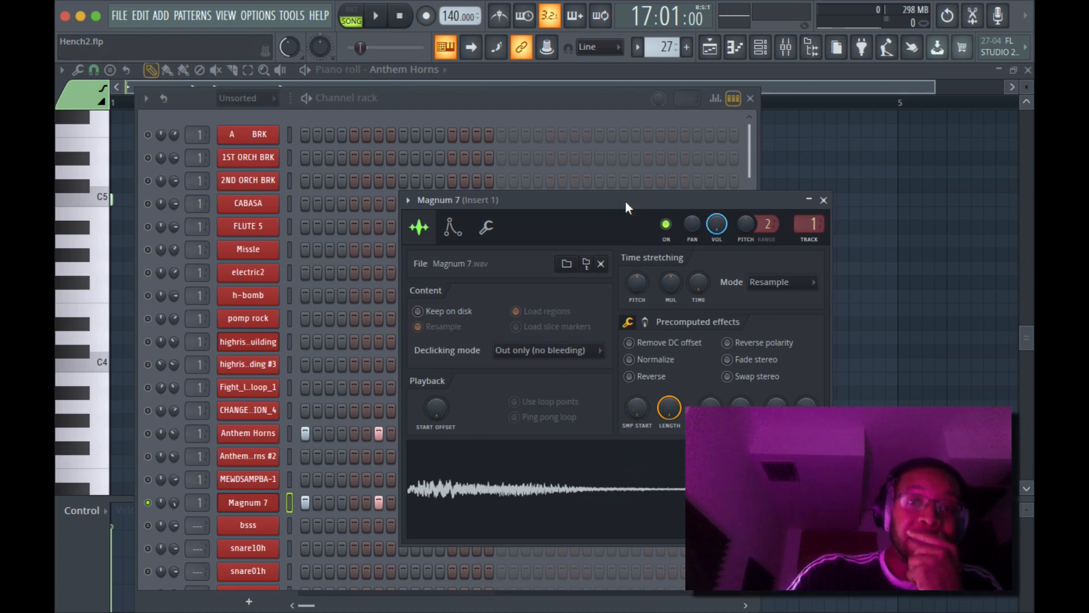
{"action": "mouse_move", "coordinate": [625, 199]}
{"action": "left_mouse_down"}
{"action": "mouse_move", "coordinate": [679, 183]}
{"action": "mouse_move", "coordinate": [625, 185]}
{"action": "mouse_move", "coordinate": [634, 182]}
{"action": "left_mouse_up"}
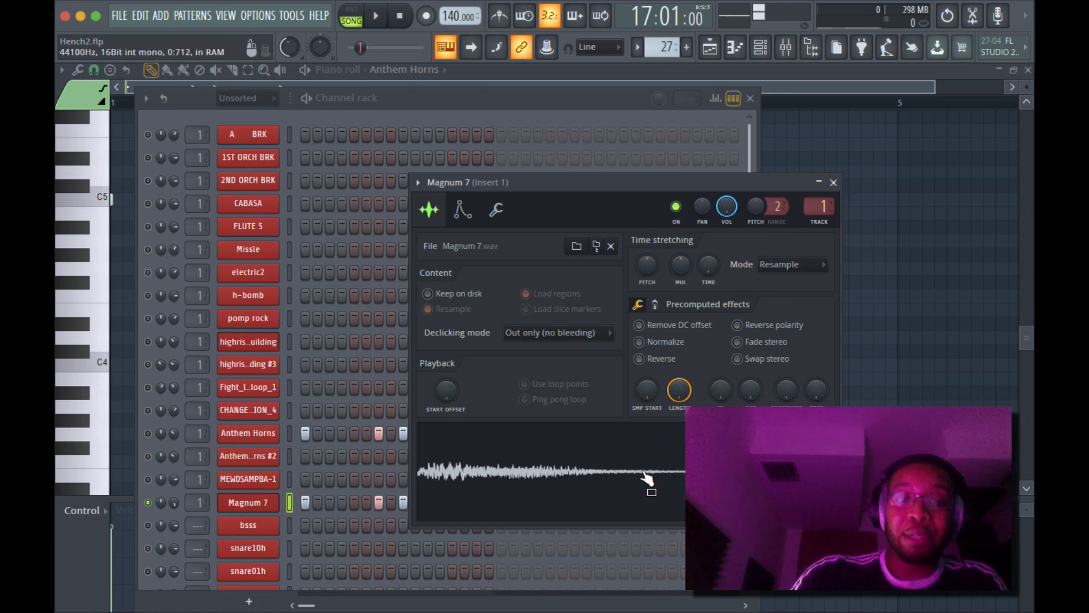
View Anthem Horns' sampler settings, unmute the channel, and play it with the other layers before closing the window
{"action": "left_click", "coordinate": [241, 432]}
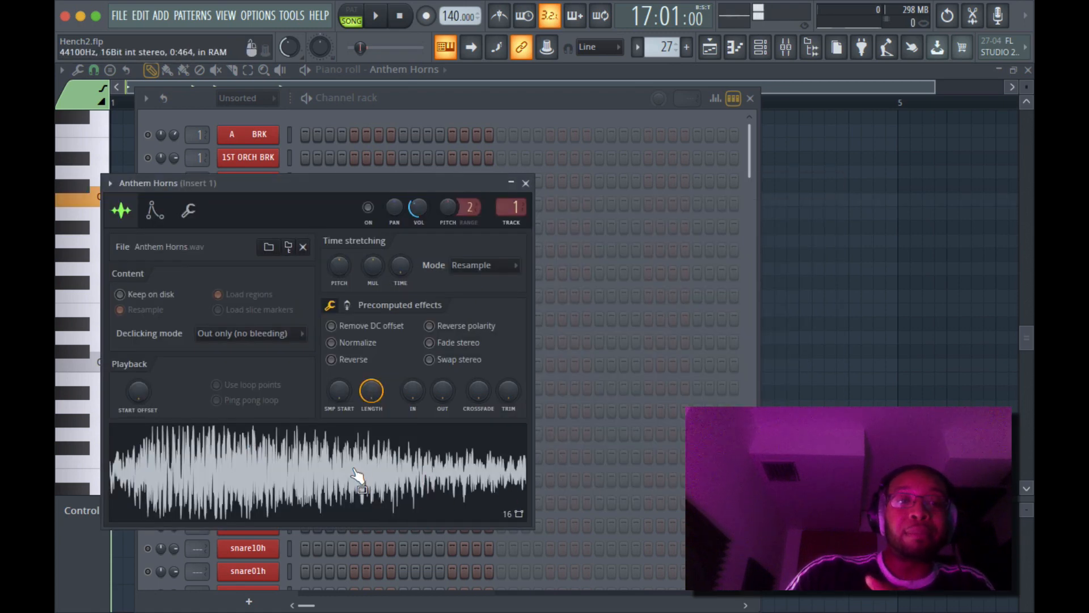
{"action": "left_click_drag", "start_coordinate": [374, 179], "coordinate": [825, 127]}
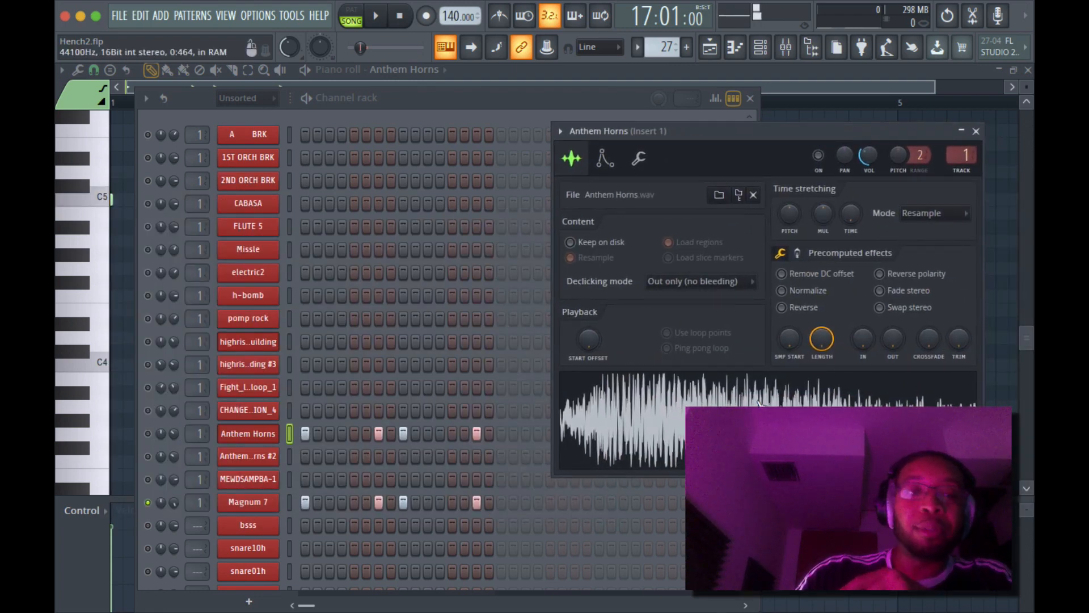
{"action": "left_click", "coordinate": [148, 433]}
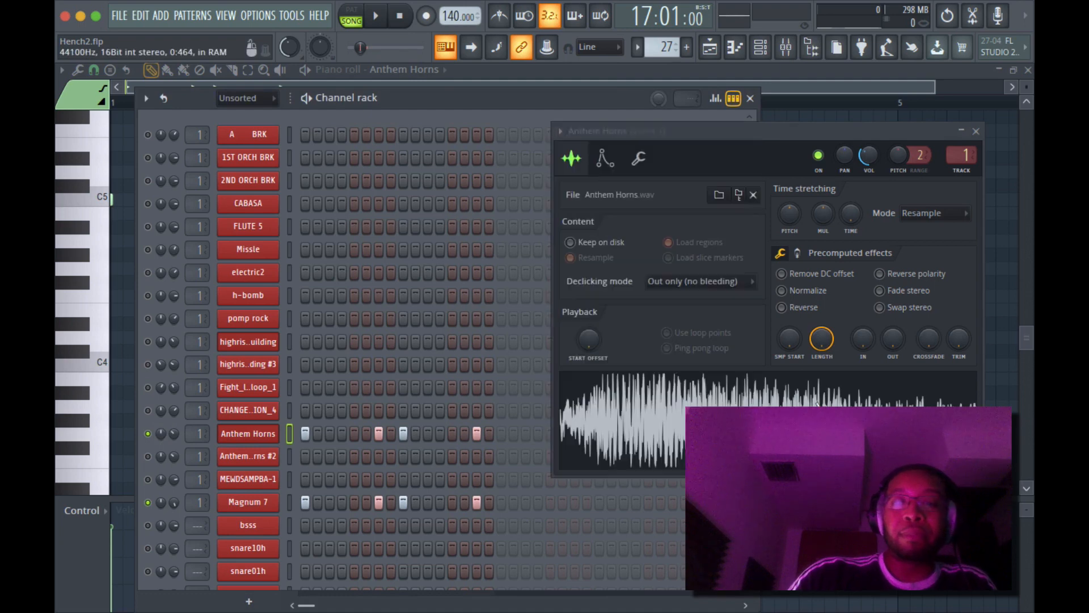
{"action": "key", "text": "space"}
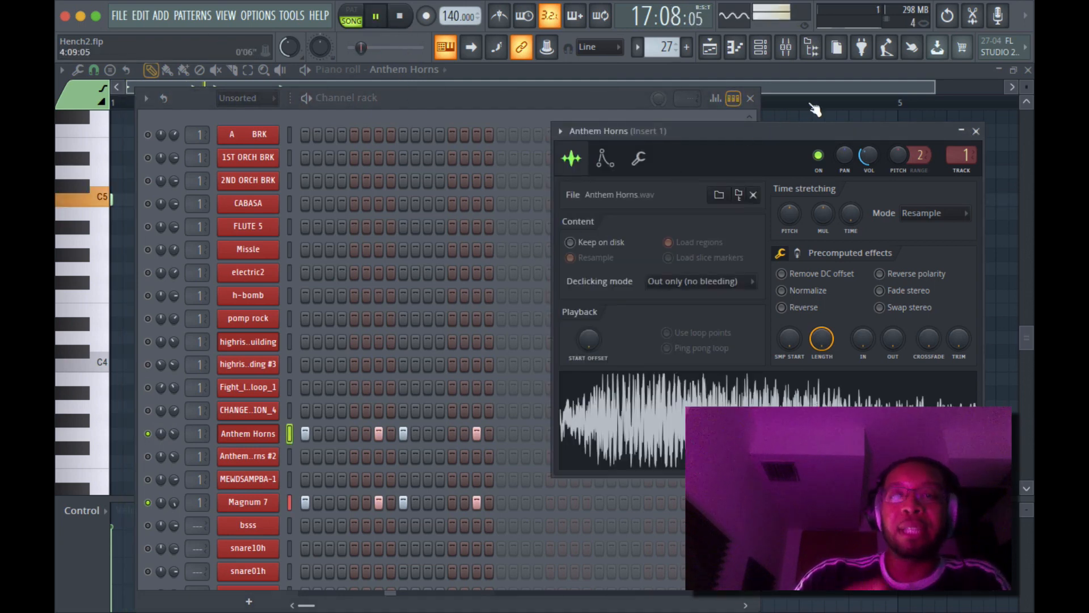
{"action": "left_click", "coordinate": [977, 132]}
Unmute Drum Hit 50 #2, mute Anthem Horns and Magnum 7, and restart playback
{"action": "scroll", "coordinate": [413, 337], "scroll_direction": "down", "scroll_amount": 6}
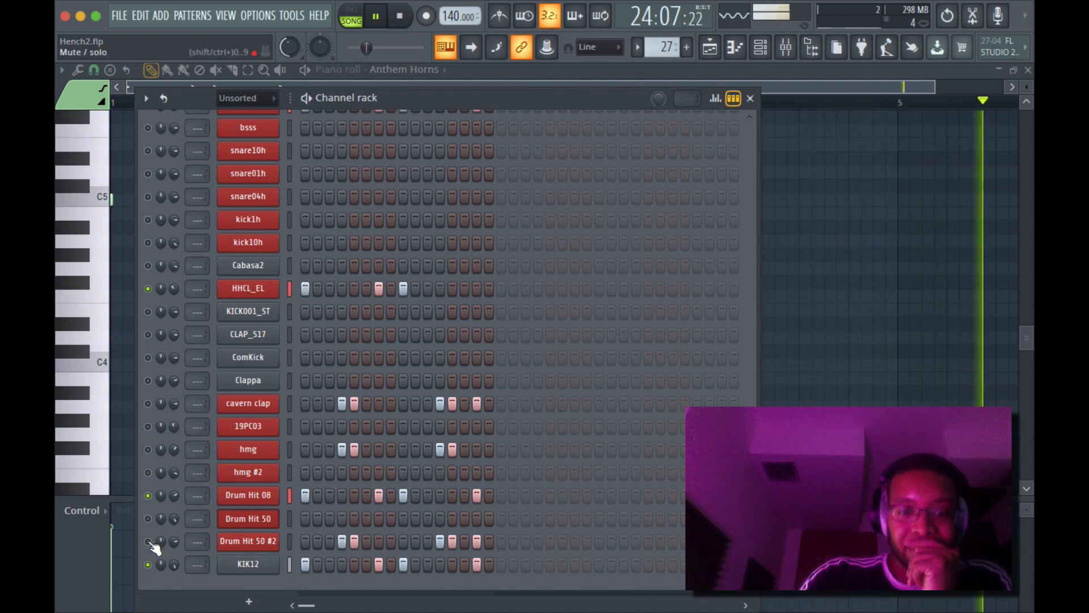
{"action": "key", "text": "space"}
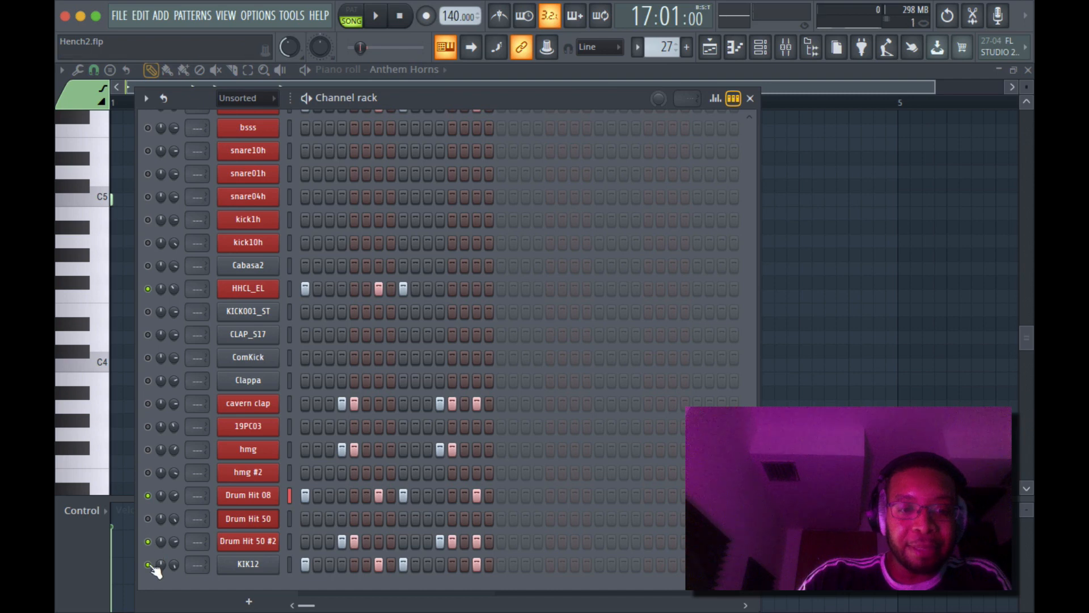
{"action": "scroll", "coordinate": [347, 381], "scroll_direction": "up", "scroll_amount": 5}
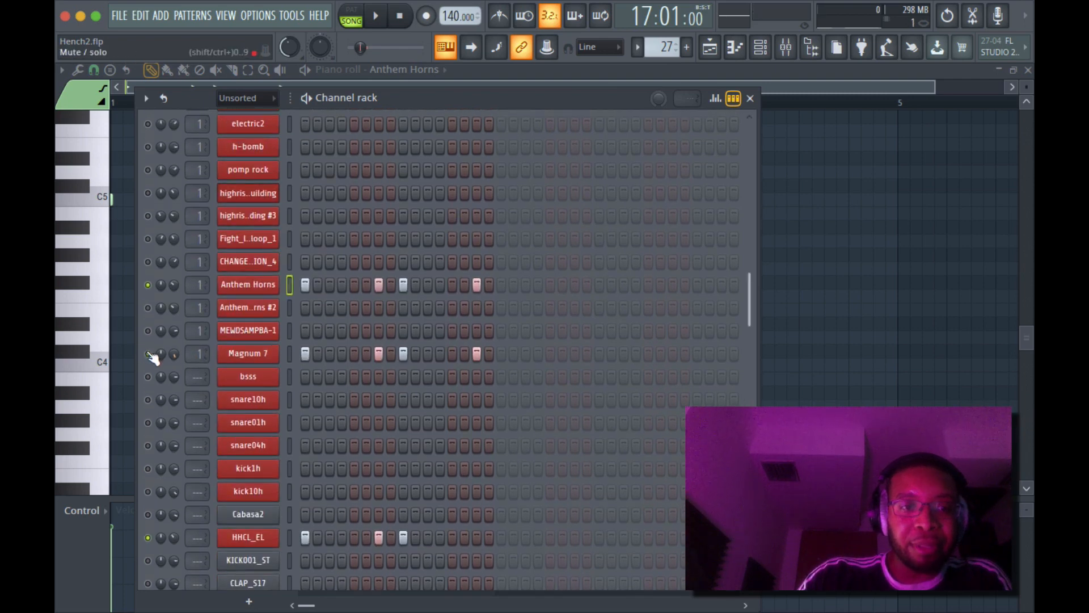
{"action": "scroll", "coordinate": [349, 375], "scroll_direction": "down", "scroll_amount": 5}
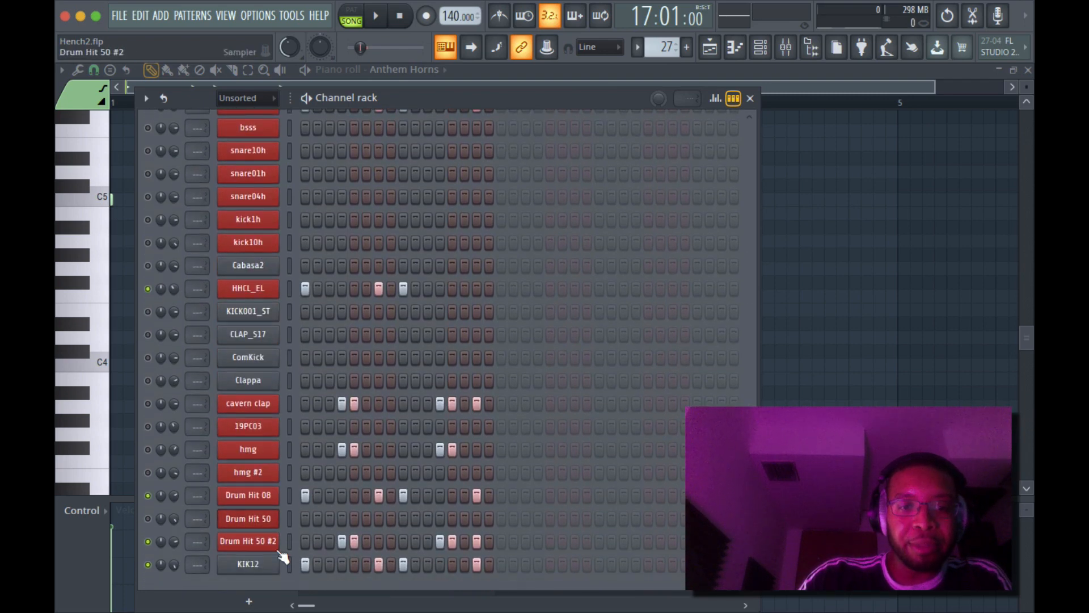
{"action": "key", "text": "space"}
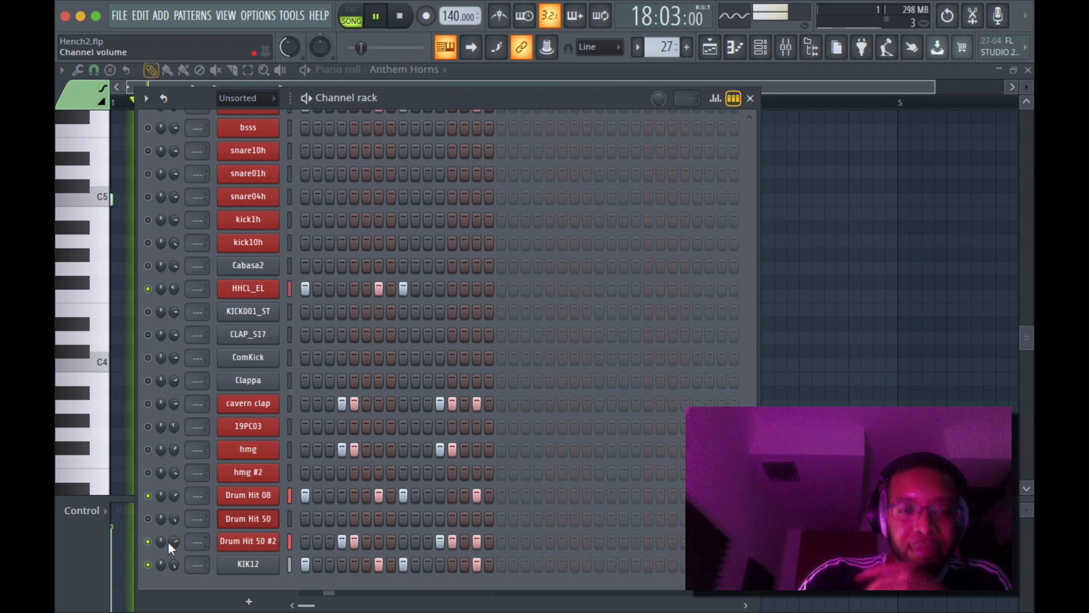
View Drum Hit 50 #2's sampler settings during playback, close them, and unmute the hmg channel
{"action": "left_click", "coordinate": [248, 540]}
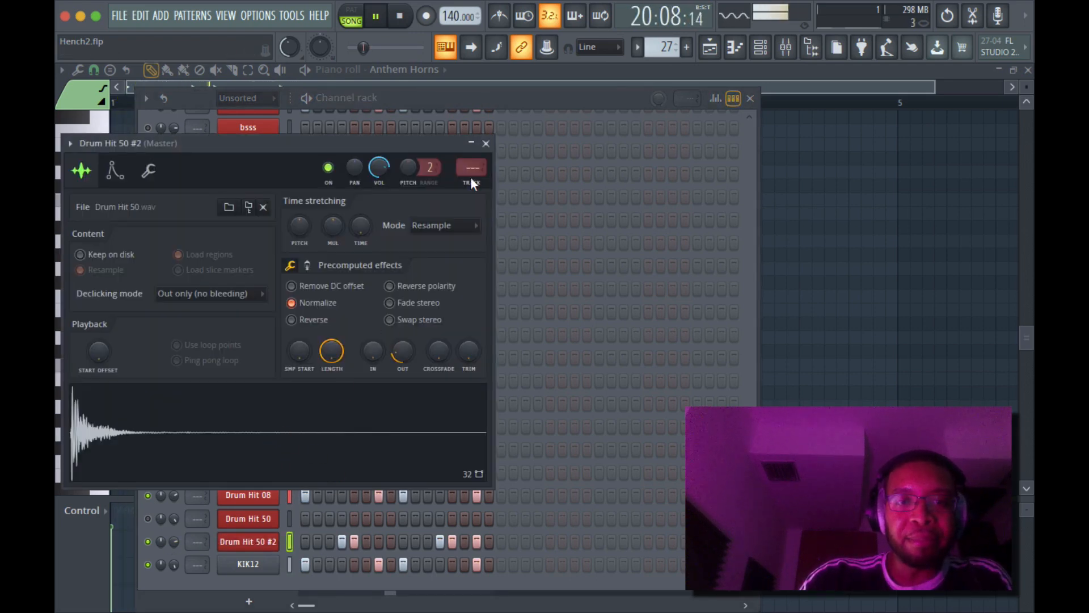
{"action": "left_click", "coordinate": [486, 143]}
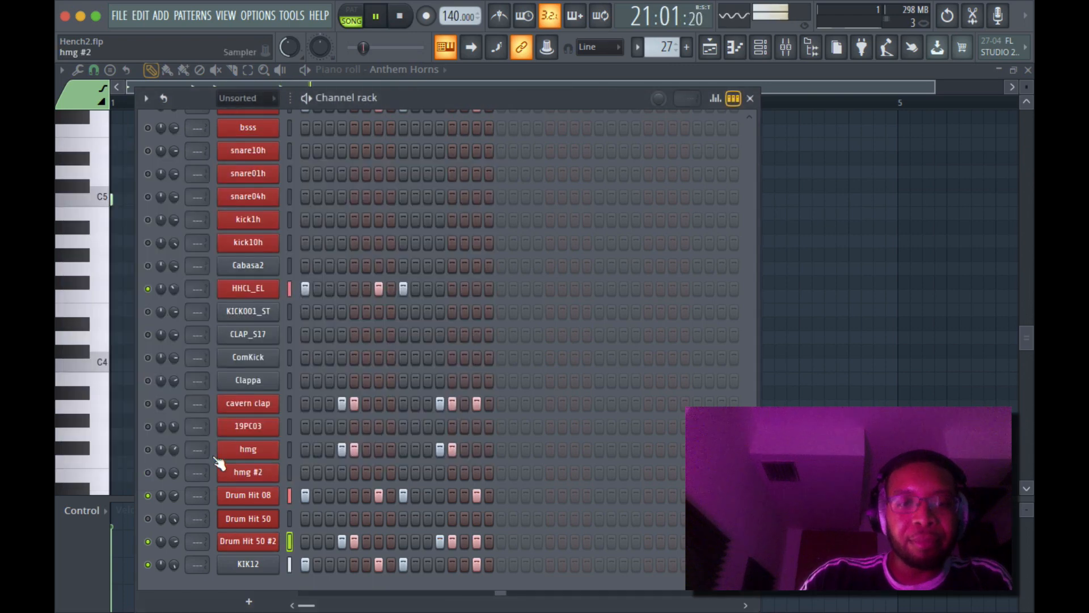
{"action": "left_click", "coordinate": [147, 449]}
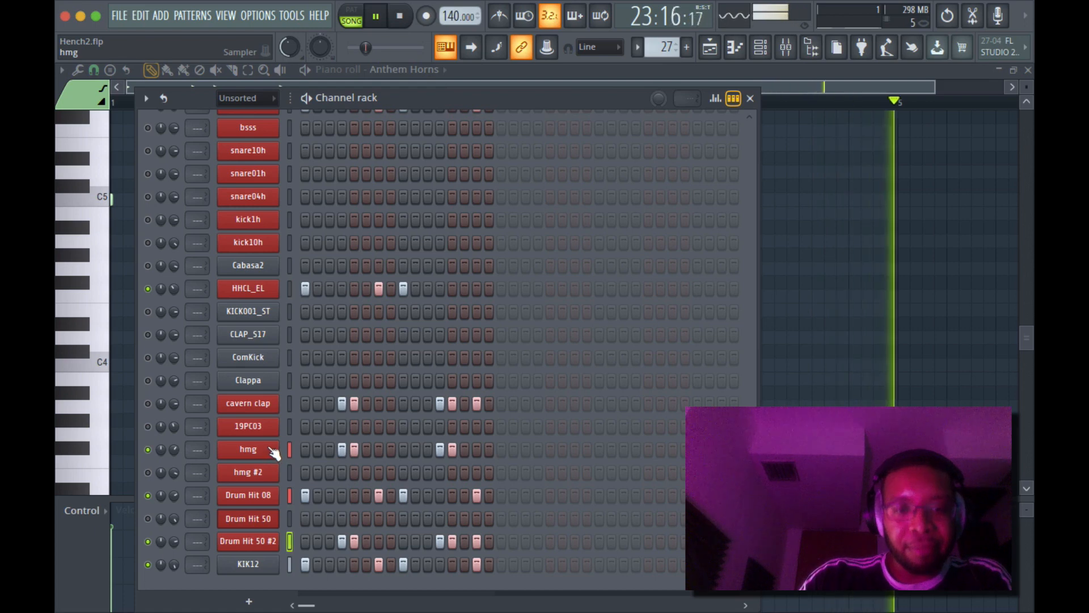
Stop playback, open hmg's sampler settings, and audition its sample
{"action": "key", "text": "space"}
{"action": "left_click", "coordinate": [267, 454]}
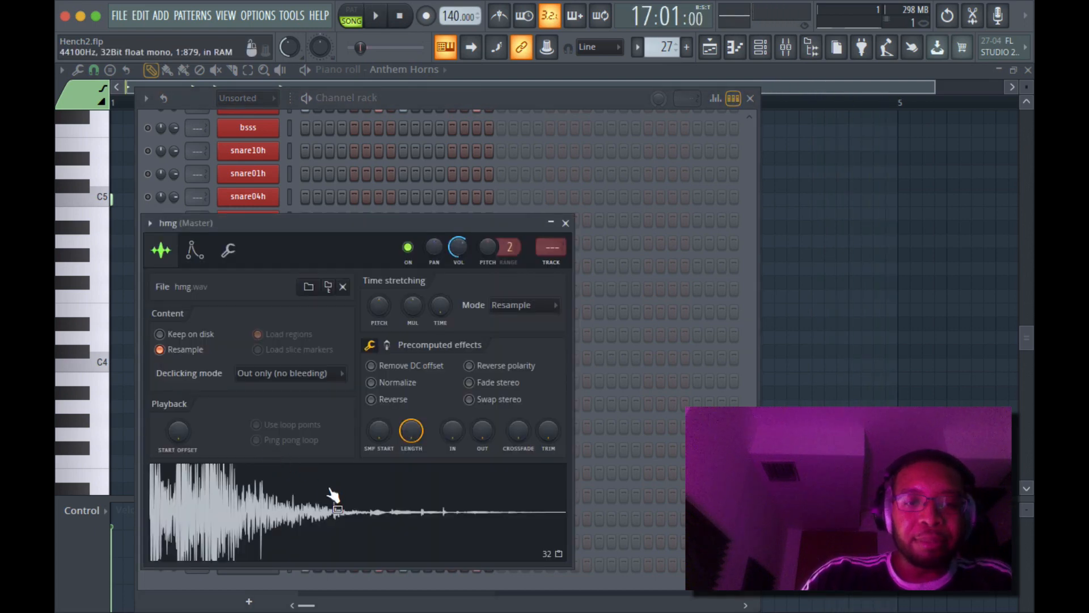
{"action": "left_click", "coordinate": [305, 489]}
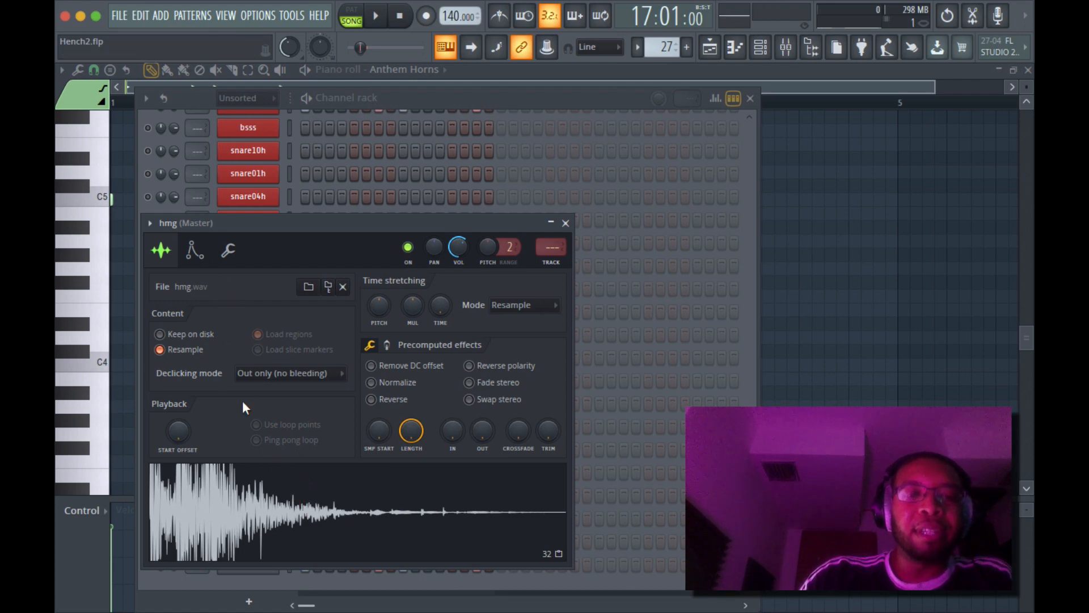
Toggle hmg's volume envelope, audition the sample to compare, and return to its sample settings
{"action": "left_click", "coordinate": [194, 250]}
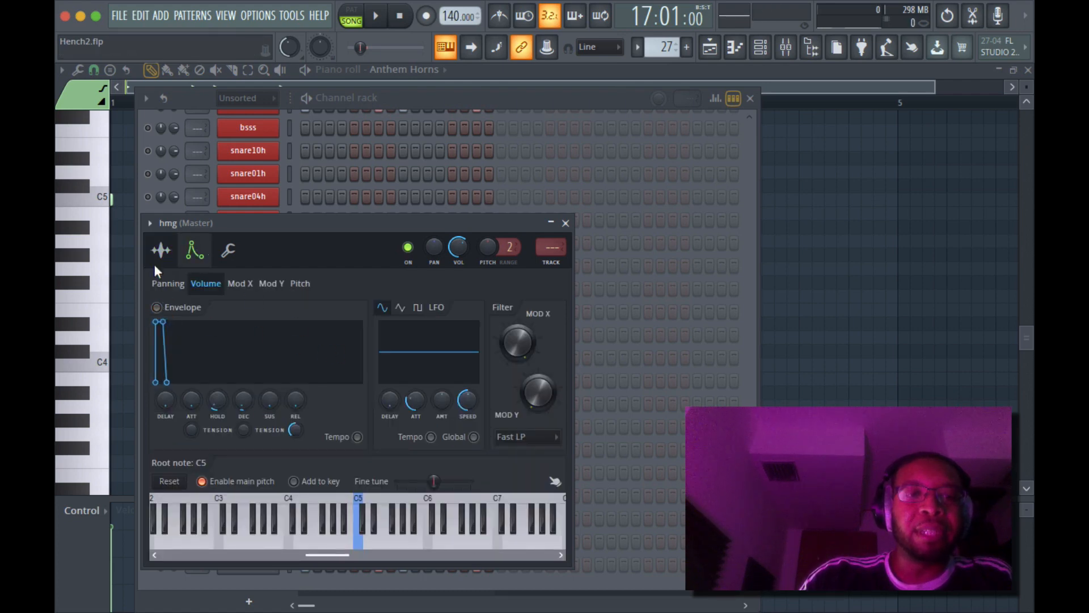
{"action": "left_click", "coordinate": [161, 249]}
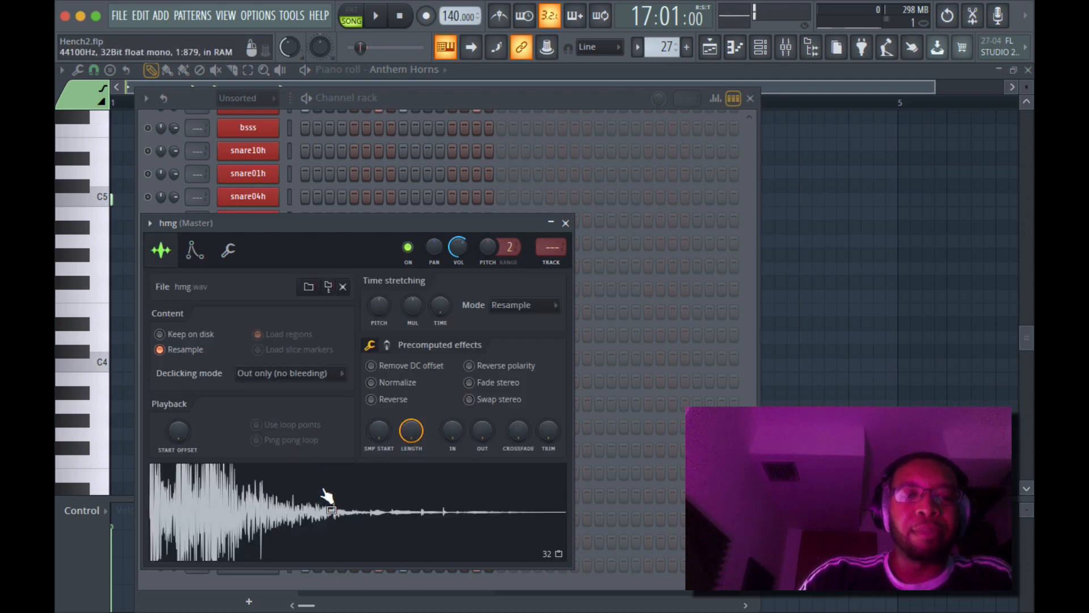
{"action": "left_click", "coordinate": [195, 249]}
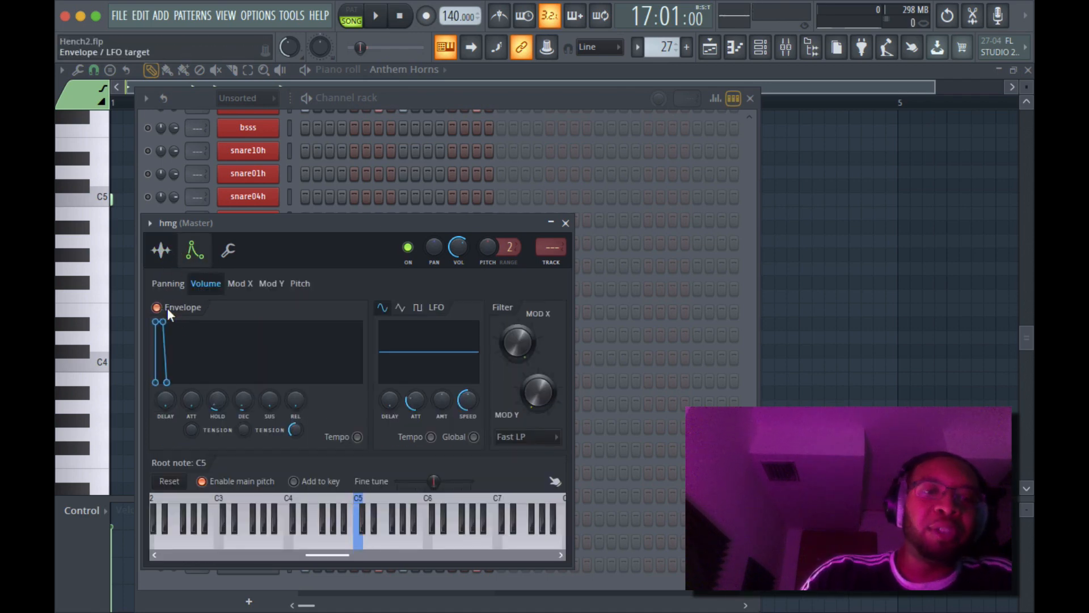
{"action": "left_click", "coordinate": [164, 251]}
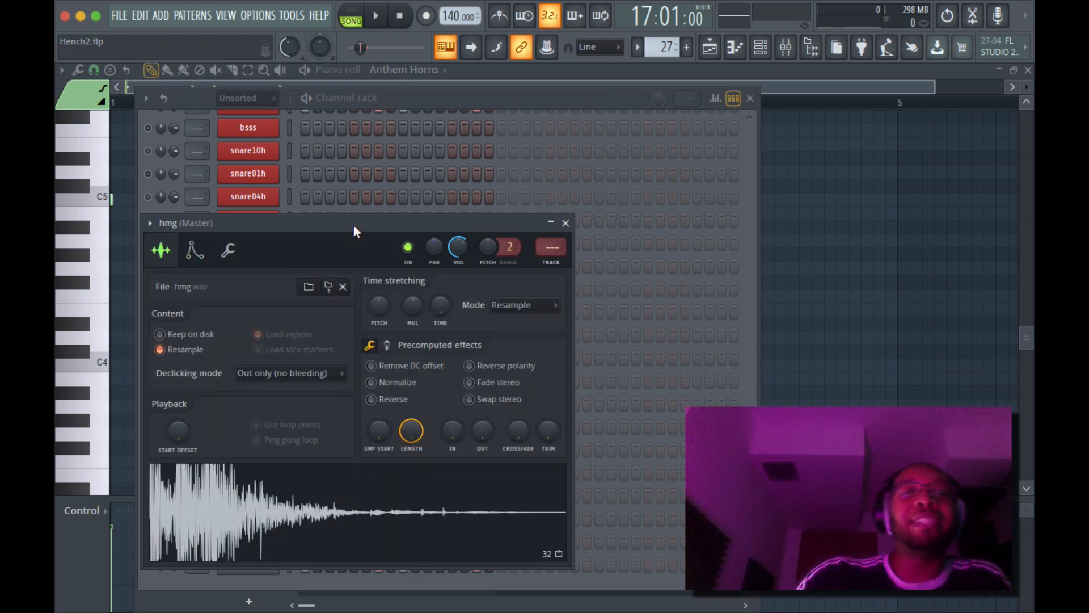
Move hmg's sampler window off the channels, play the beat, close the window, and unmute cavern clap
{"action": "left_click_drag", "start_coordinate": [353, 230], "coordinate": [717, 195]}
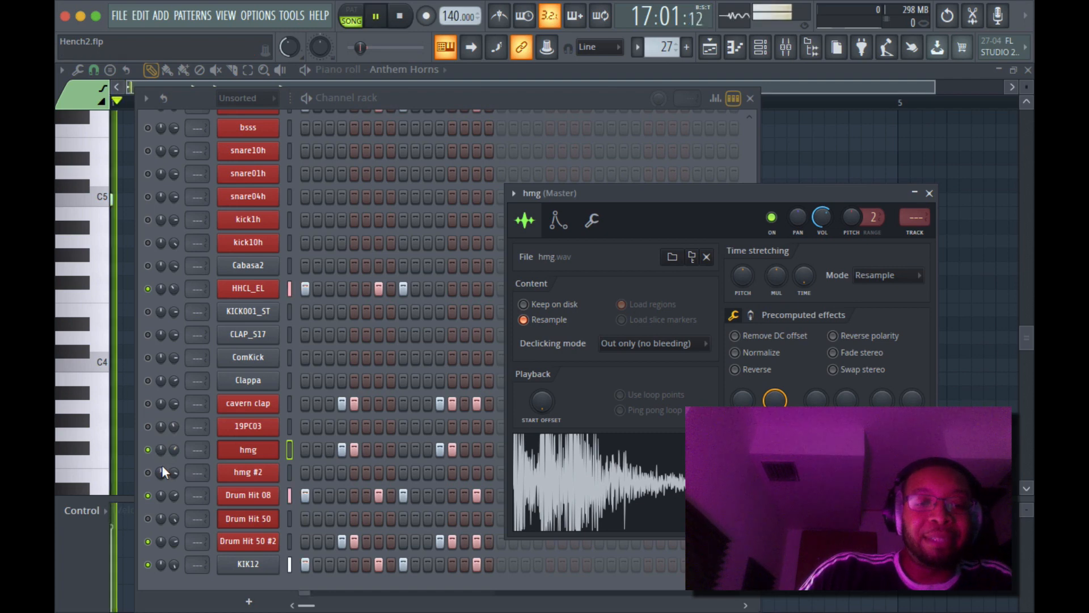
{"action": "key", "text": "space"}
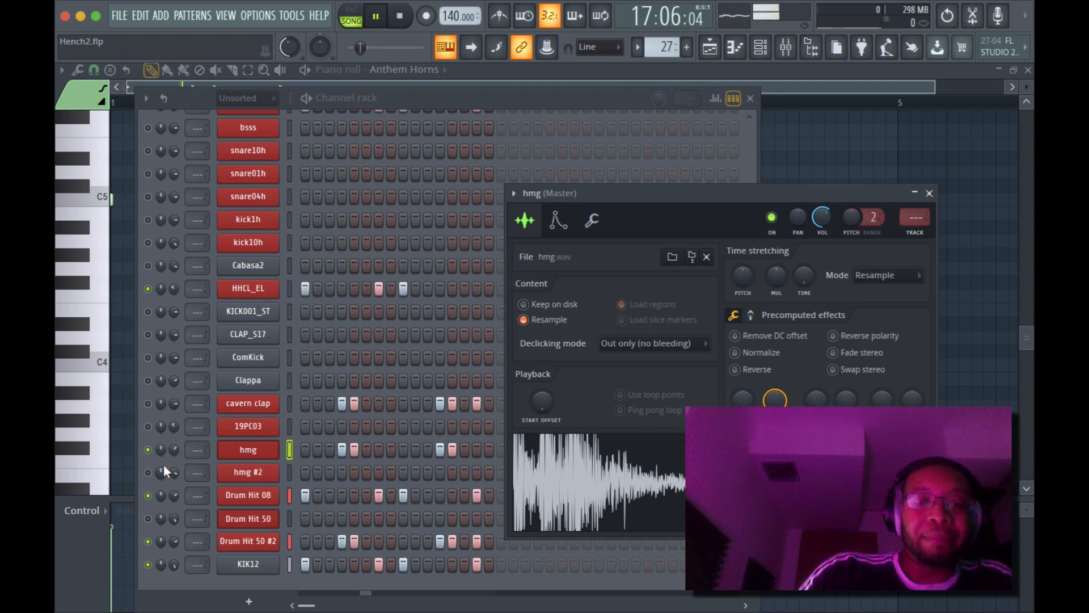
{"action": "left_click", "coordinate": [929, 193]}
{"action": "left_click", "coordinate": [149, 403]}
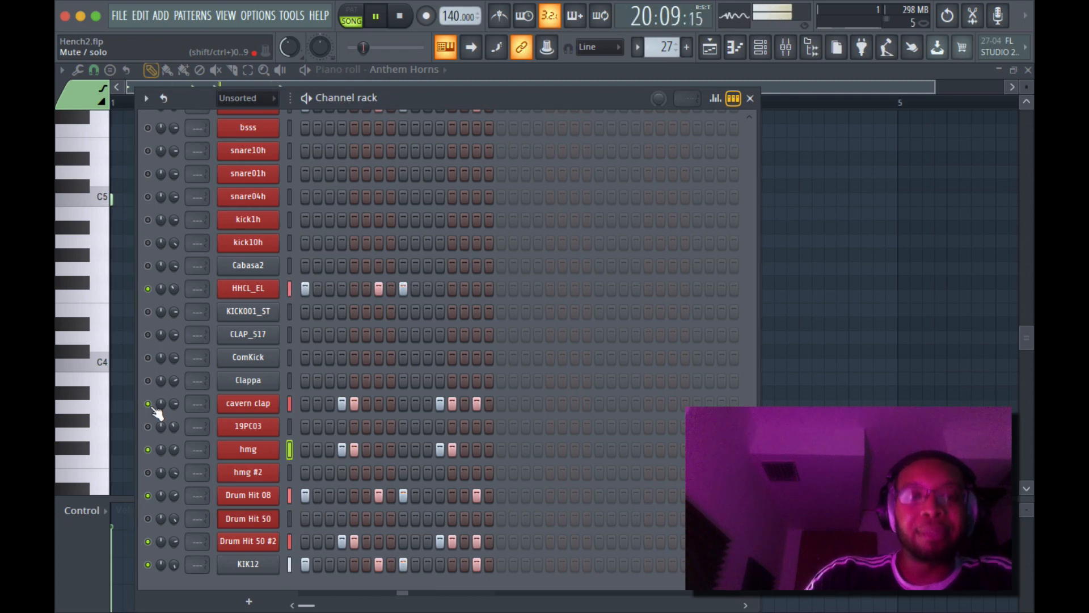
Review Pattern 27's drum channels during playback and unmute Magnum 7 and Anthem Horns
{"action": "scroll", "coordinate": [396, 415], "scroll_direction": "up", "scroll_amount": 10}
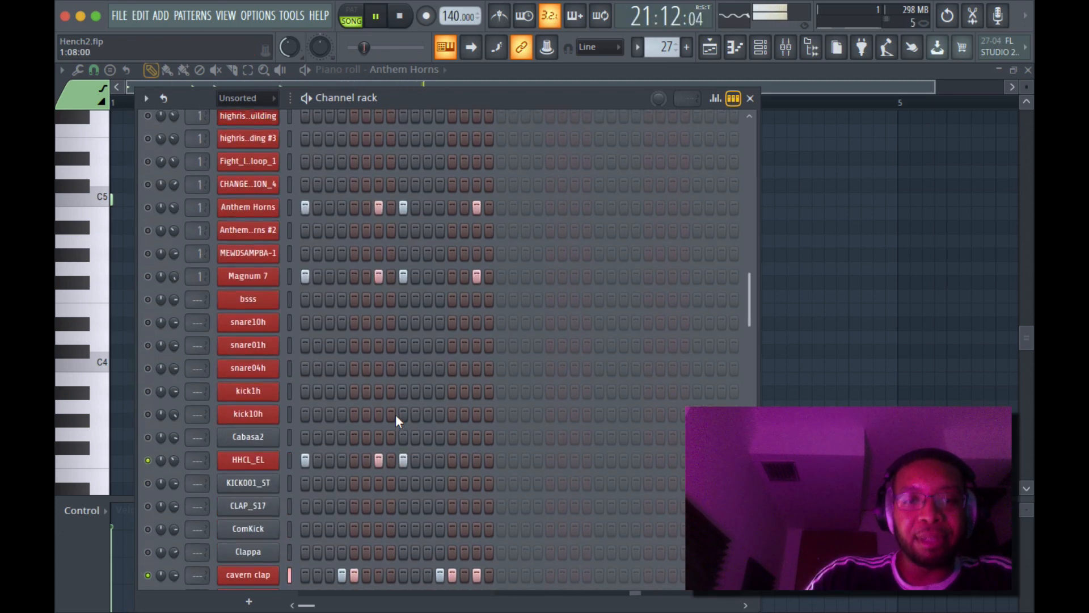
{"action": "scroll", "coordinate": [395, 417], "scroll_direction": "down", "scroll_amount": 10}
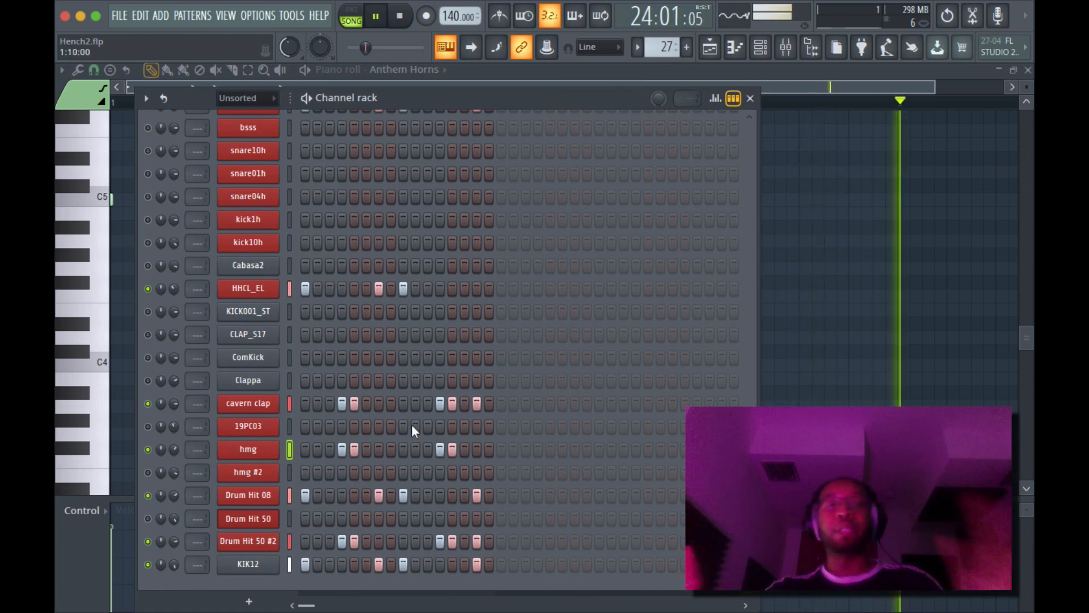
{"action": "scroll", "coordinate": [401, 350], "scroll_direction": "up", "scroll_amount": 15}
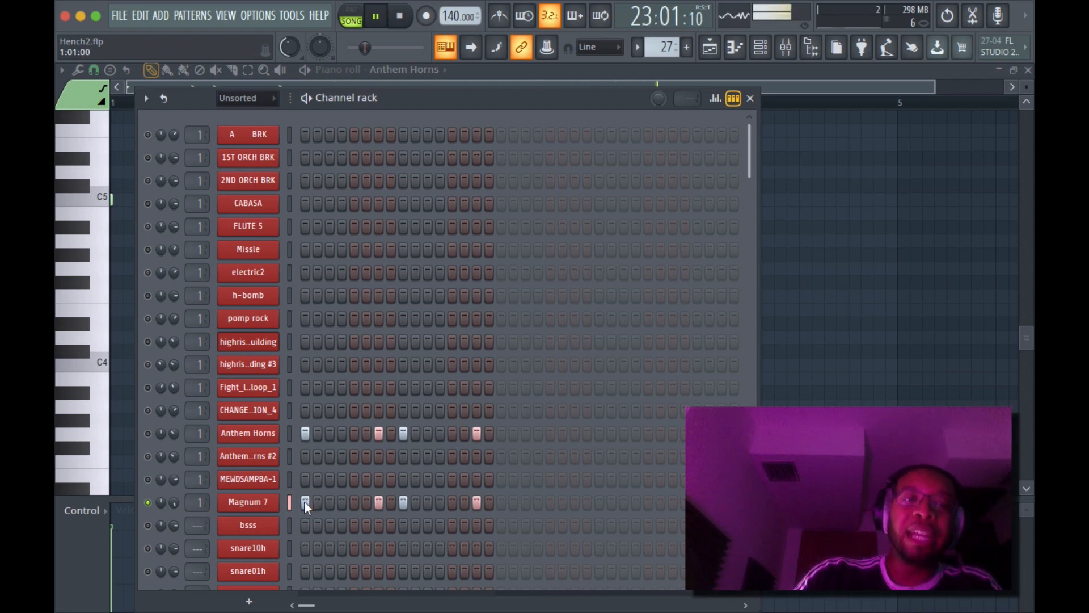
{"action": "left_click", "coordinate": [148, 434]}
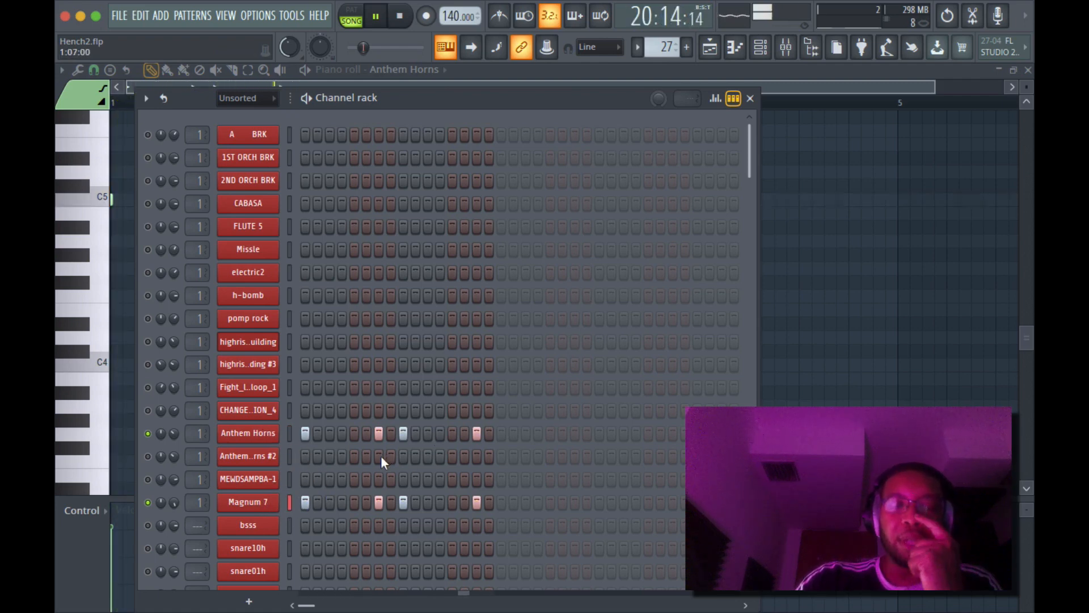
Solo the hmg channel during playback to hear it alone, and turn the solo off again
{"action": "scroll", "coordinate": [424, 452], "scroll_direction": "down", "scroll_amount": 6}
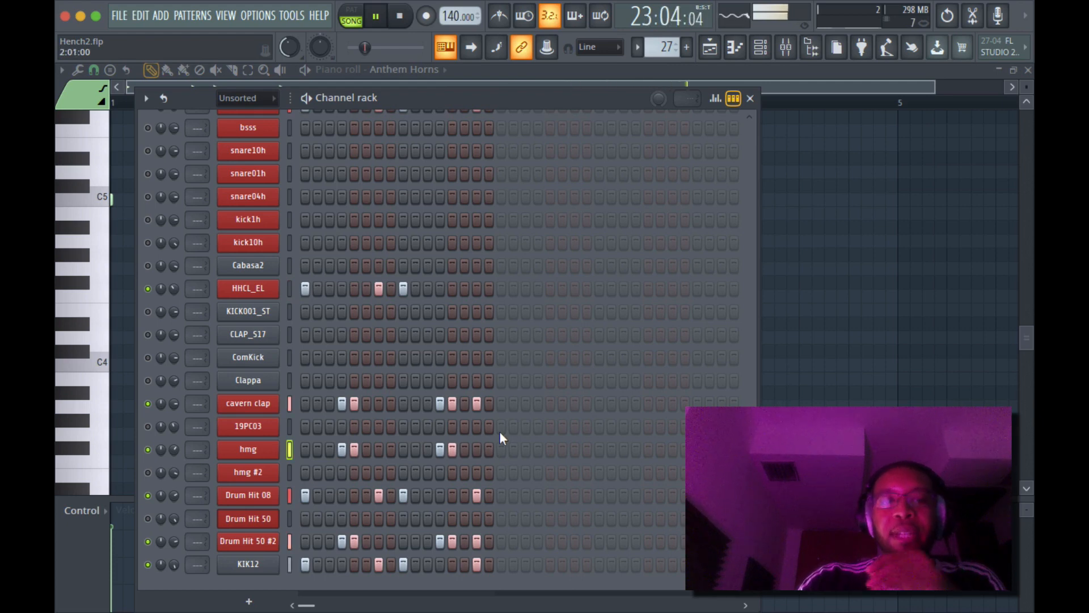
{"action": "right_click", "coordinate": [148, 451]}
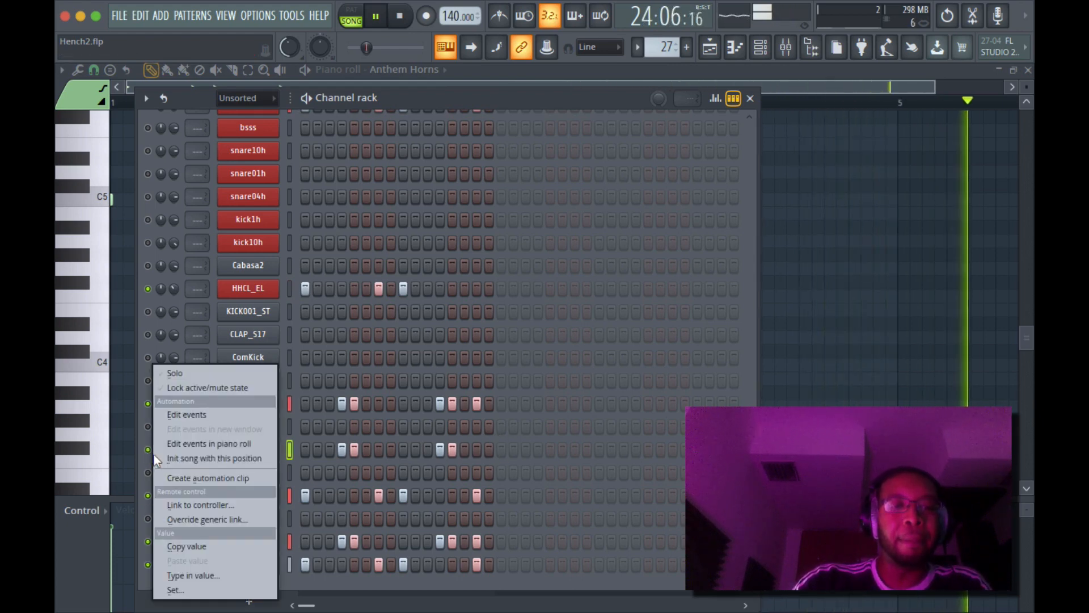
{"action": "left_click", "coordinate": [182, 375]}
{"action": "right_click", "coordinate": [148, 451]}
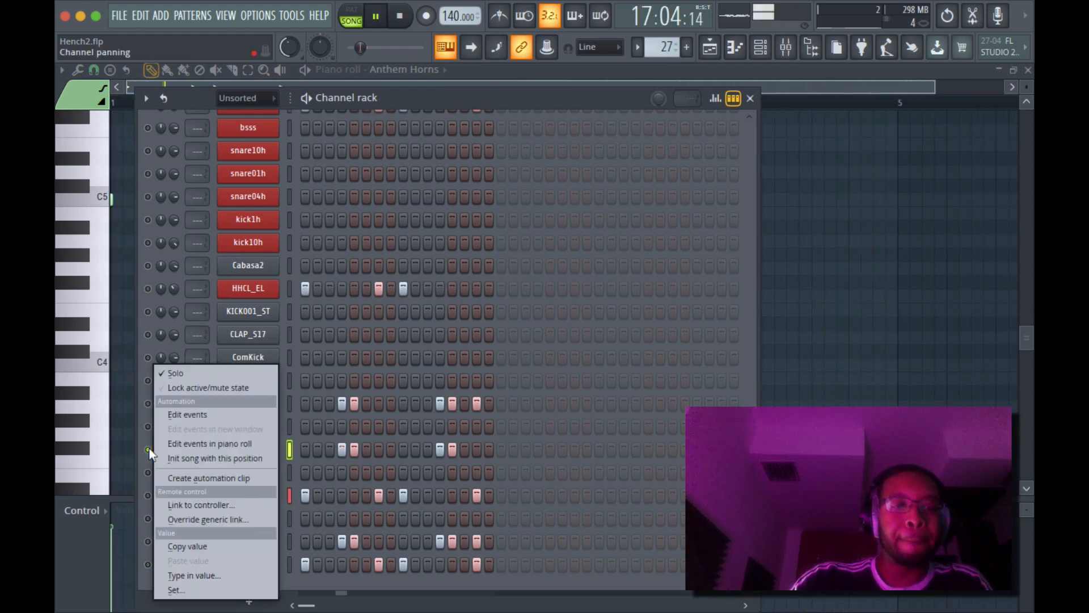
{"action": "left_click", "coordinate": [194, 374]}
Return to the playlist, stop playback, and play the Pattern 15 section from bar 12
{"action": "left_click", "coordinate": [710, 49]}
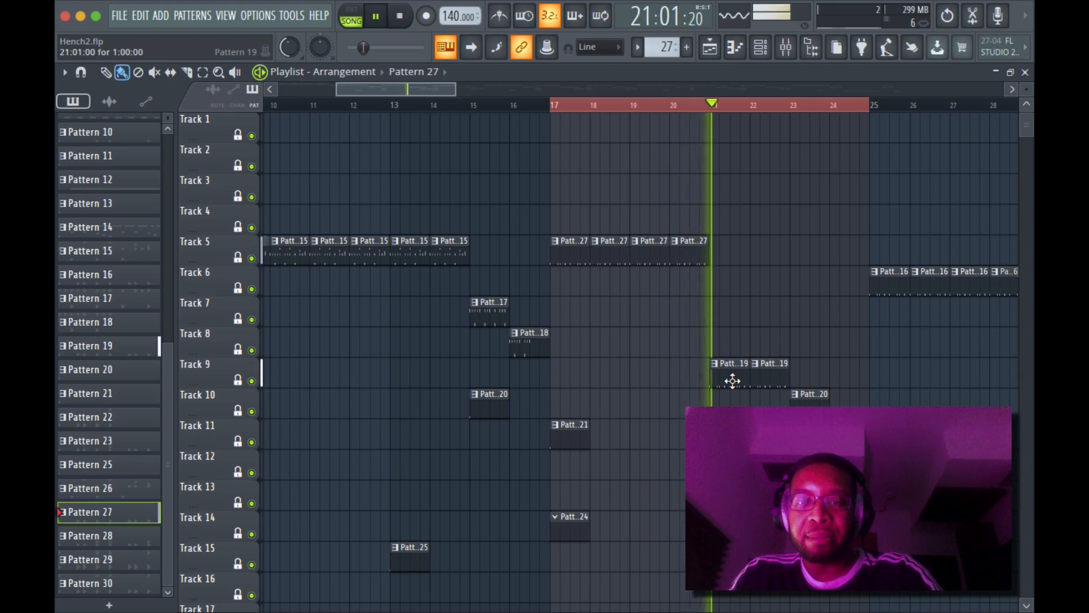
{"action": "key", "text": "space"}
{"action": "left_click", "coordinate": [674, 109]}
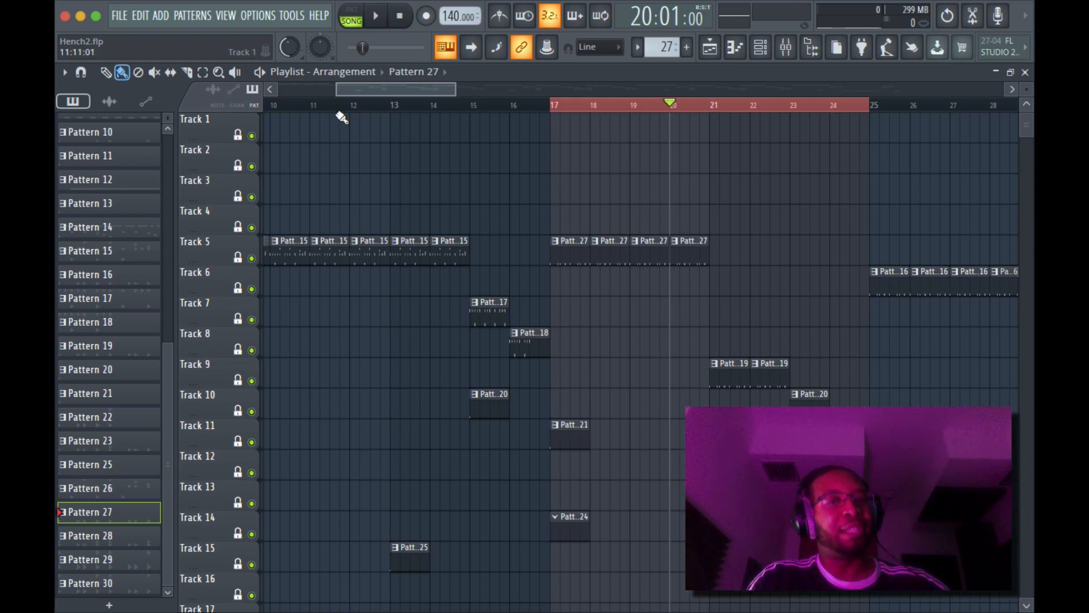
{"action": "left_click", "coordinate": [341, 108]}
{"action": "key", "text": "space"}
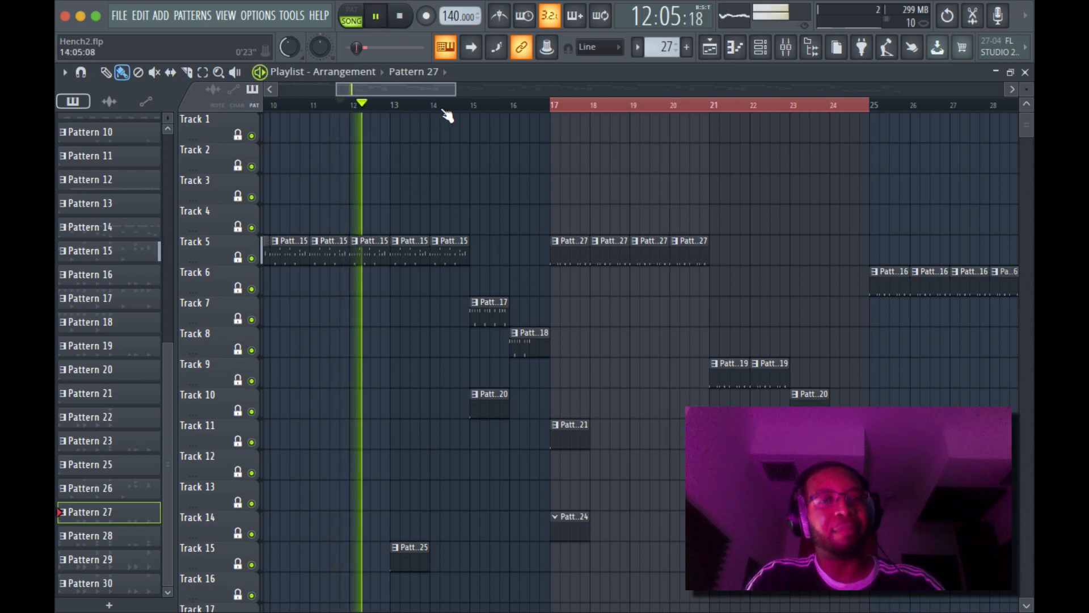
Play the Pattern 27 section from bar 17, jump to the Pattern 19 section at bar 21, and stop playback
{"action": "left_click", "coordinate": [551, 111]}
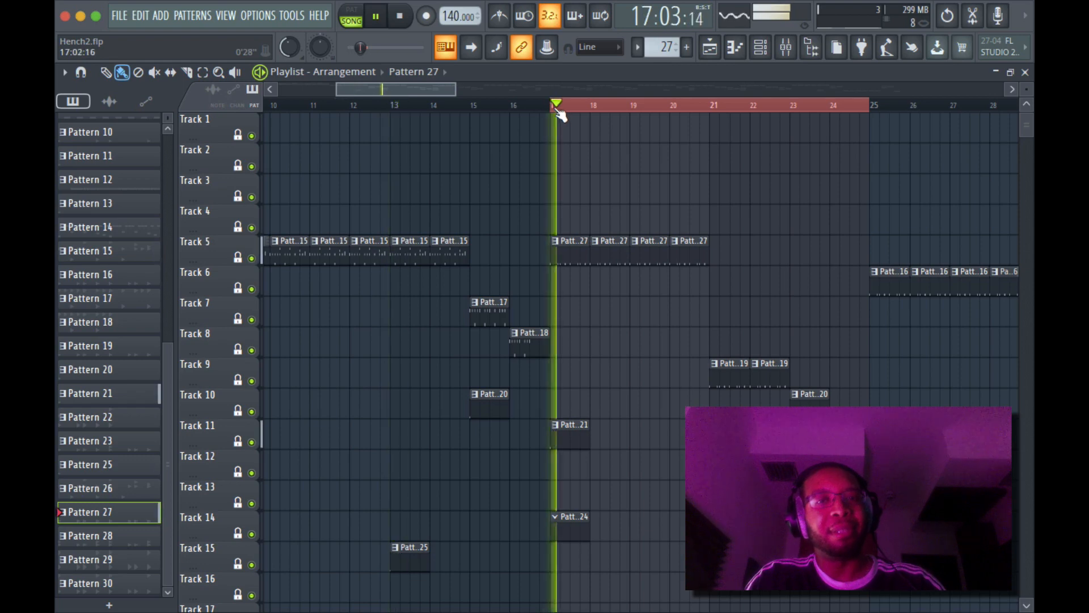
{"action": "left_click", "coordinate": [712, 111]}
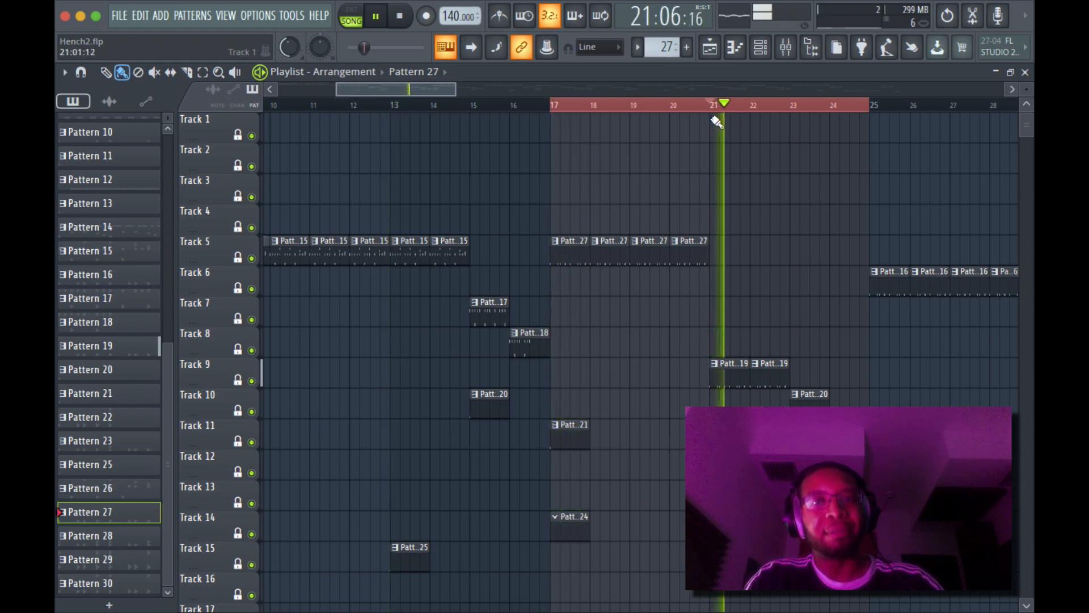
{"action": "key", "text": "space"}
Open Pattern 19 from its playlist clip, show its channels, and audition the Anthem Horns #2 and Magnum 7 samples
{"action": "double_click", "coordinate": [732, 377]}
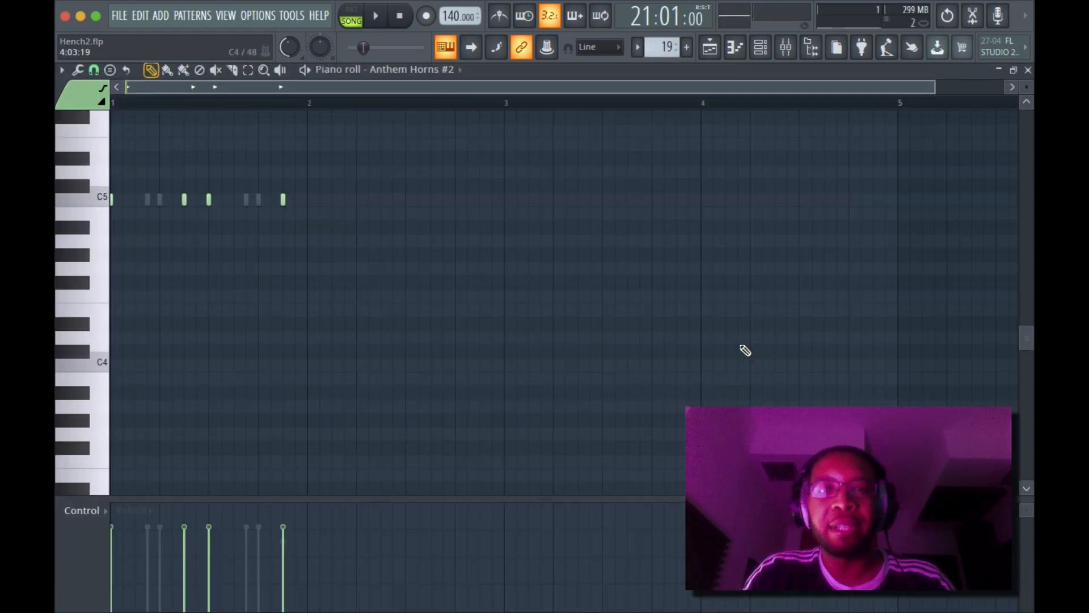
{"action": "left_click", "coordinate": [760, 47]}
{"action": "scroll", "coordinate": [466, 347], "scroll_direction": "down", "scroll_amount": 1}
{"action": "scroll", "coordinate": [468, 344], "scroll_direction": "up", "scroll_amount": 5}
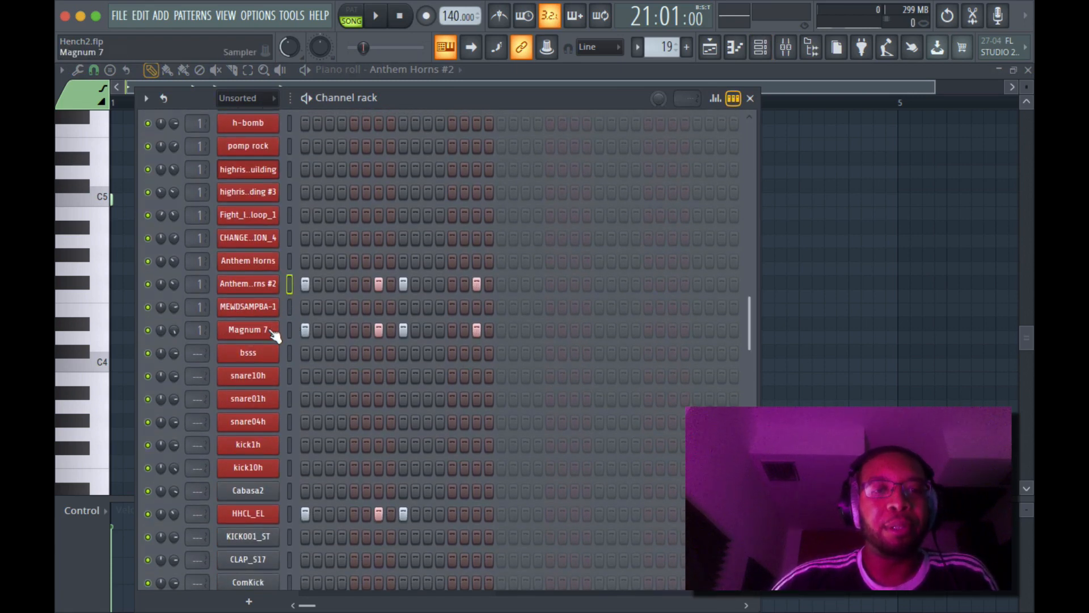
{"action": "left_click", "coordinate": [270, 284]}
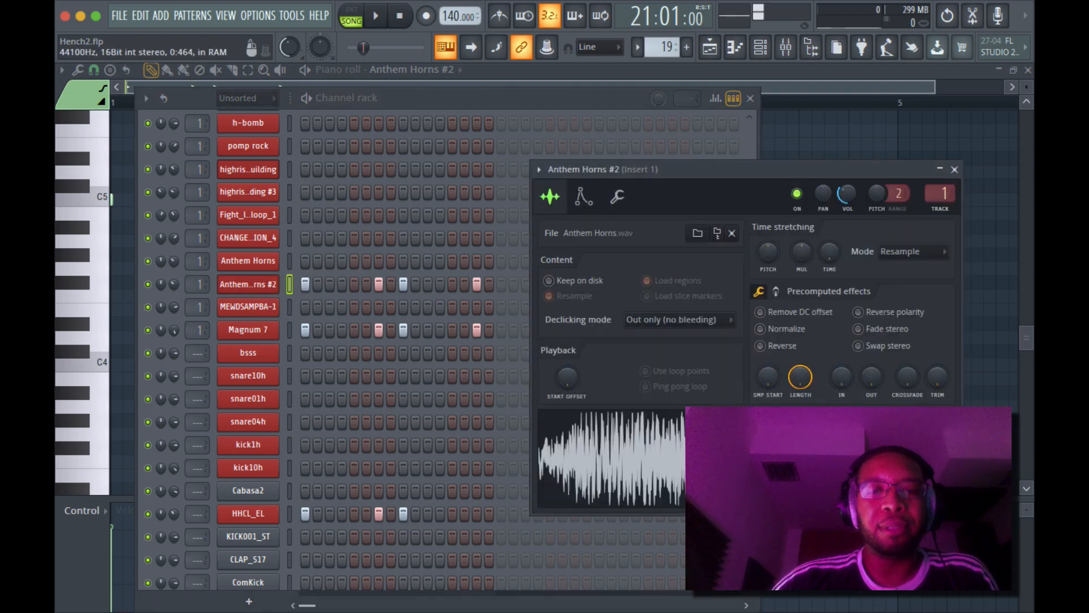
{"action": "left_click", "coordinate": [267, 331]}
{"action": "left_click_drag", "start_coordinate": [563, 446], "coordinate": [338, 282]}
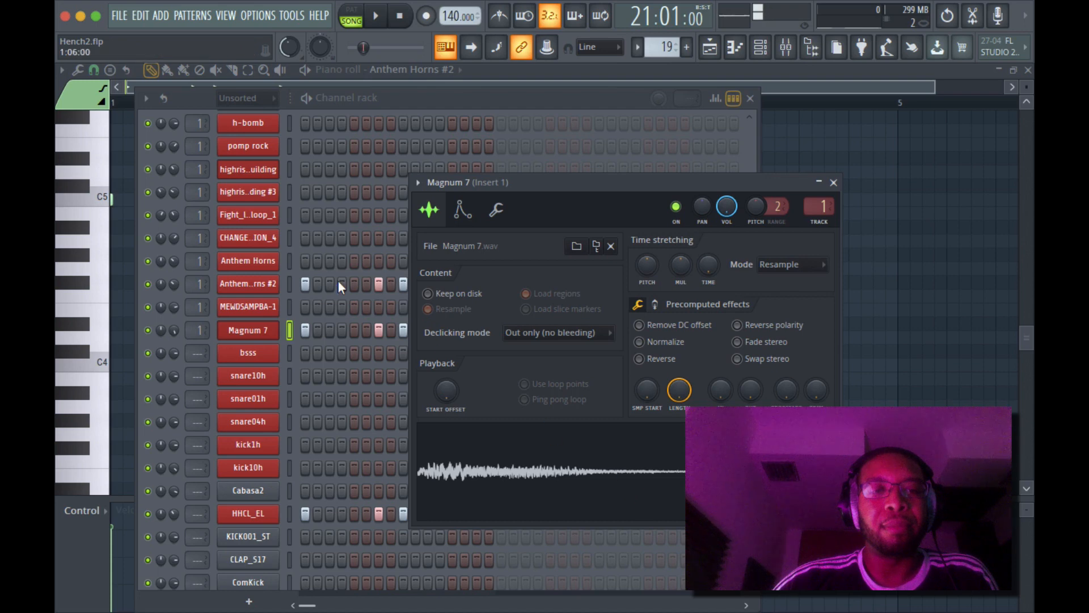
{"action": "left_click", "coordinate": [271, 285]}
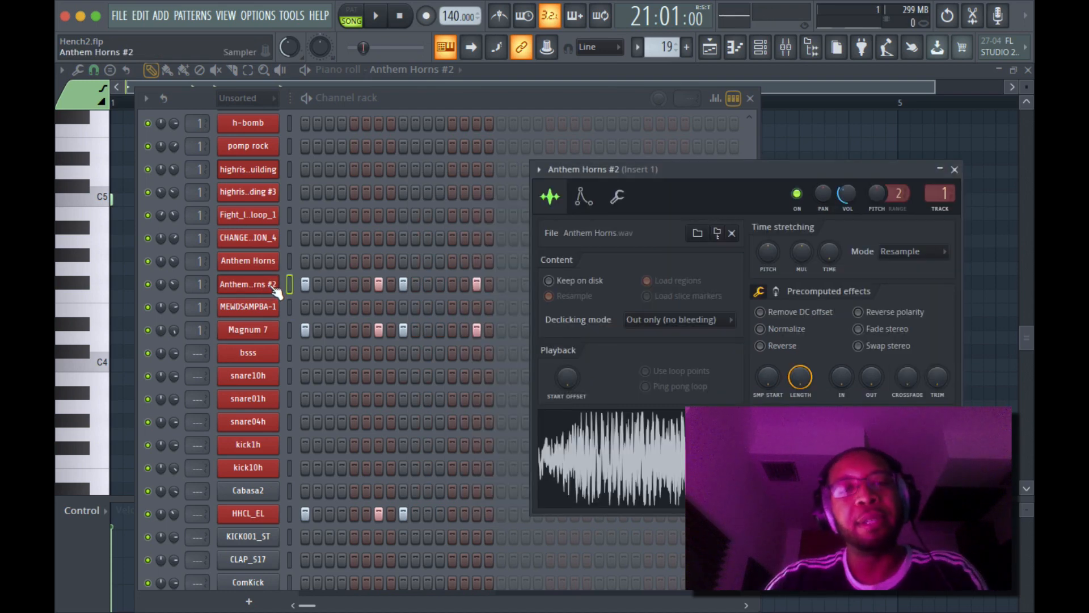
Open the Anthem Horns #2 channel of Pattern 19 in the piano roll and audition the C5 note
{"action": "right_click", "coordinate": [271, 285]}
{"action": "left_click", "coordinate": [301, 284]}
{"action": "right_click", "coordinate": [275, 284]}
{"action": "left_click", "coordinate": [300, 284]}
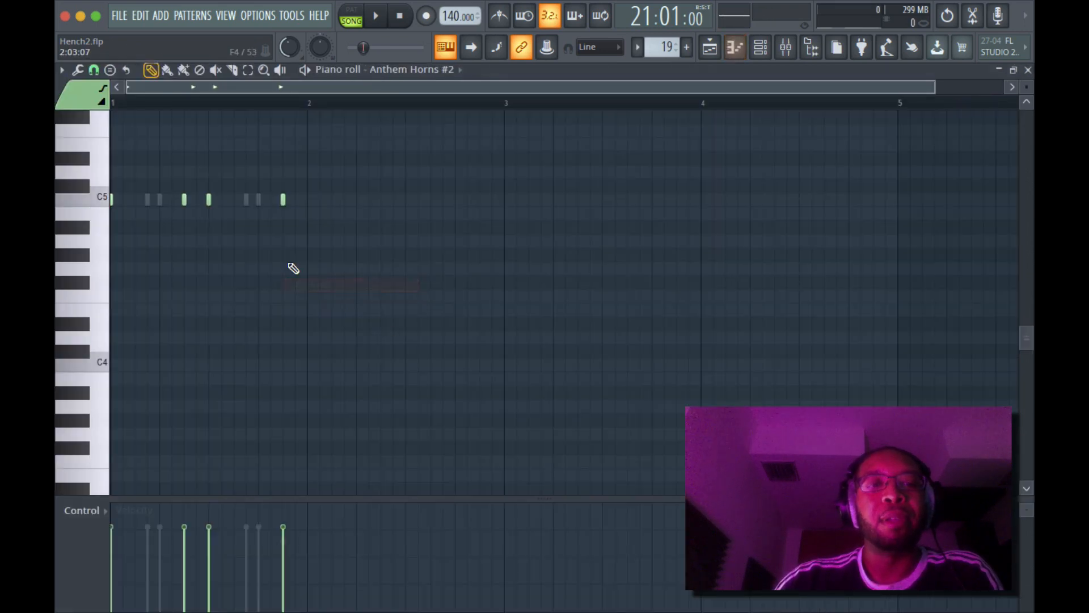
{"action": "left_click", "coordinate": [105, 199]}
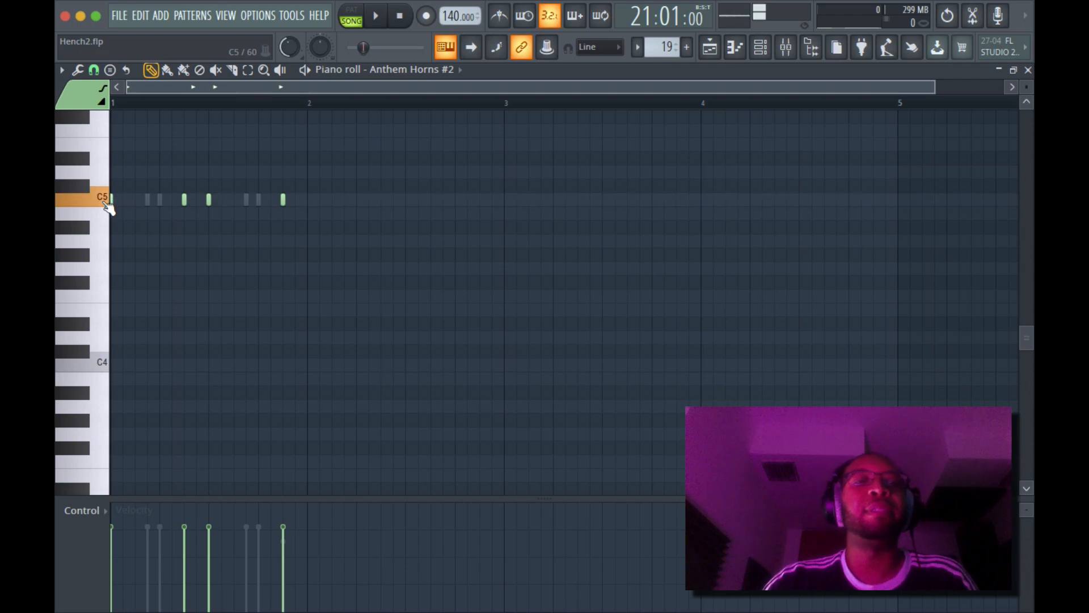
Return to the playlist, play the arrangement from bar 20 through bar 24, and stop playback
{"action": "left_click", "coordinate": [762, 49]}
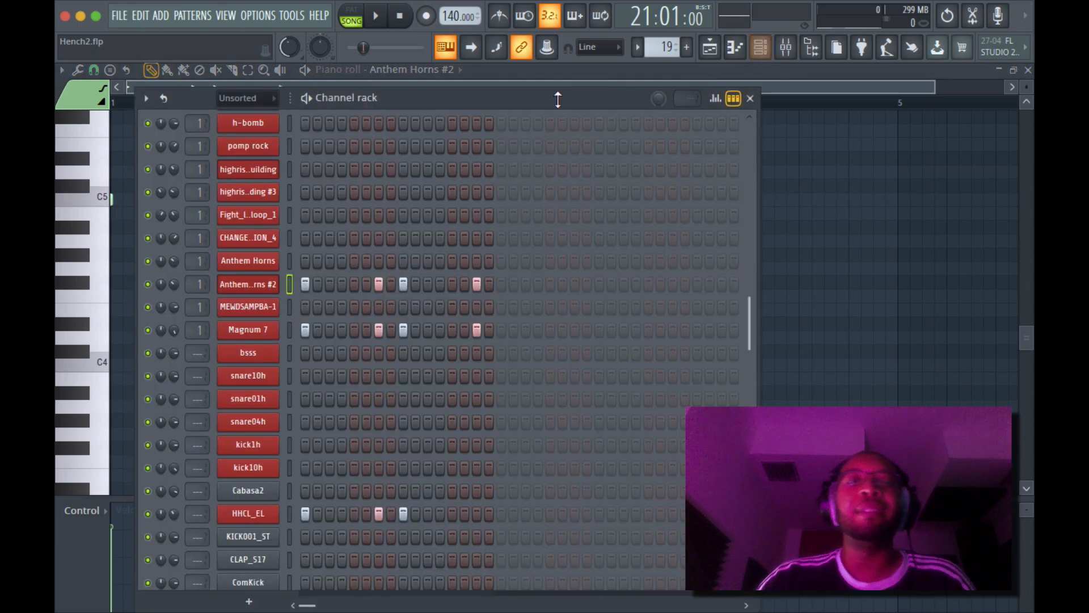
{"action": "left_click", "coordinate": [709, 48]}
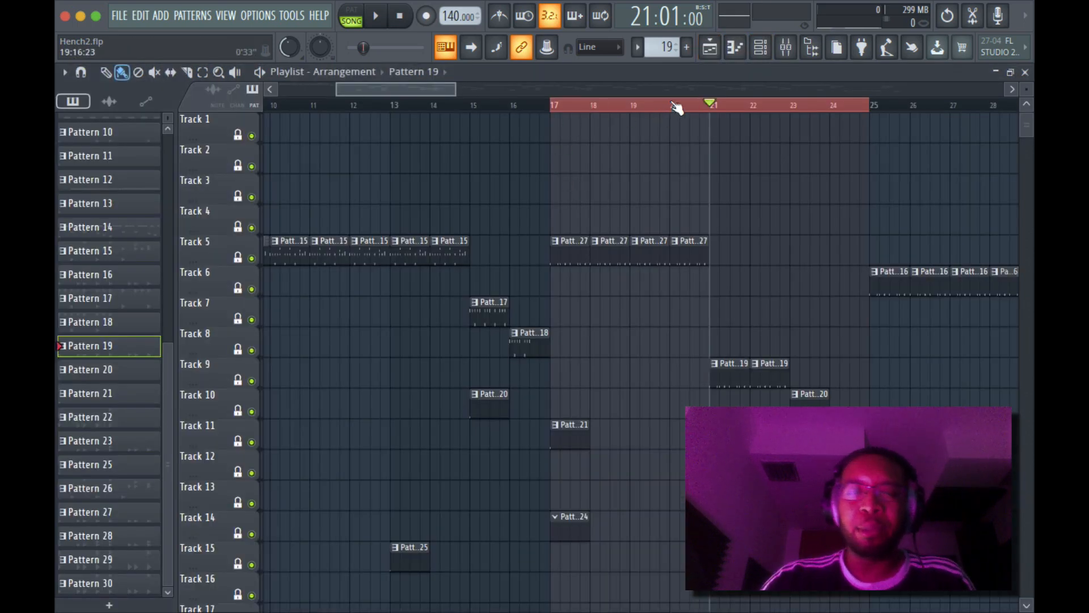
{"action": "left_click", "coordinate": [674, 105]}
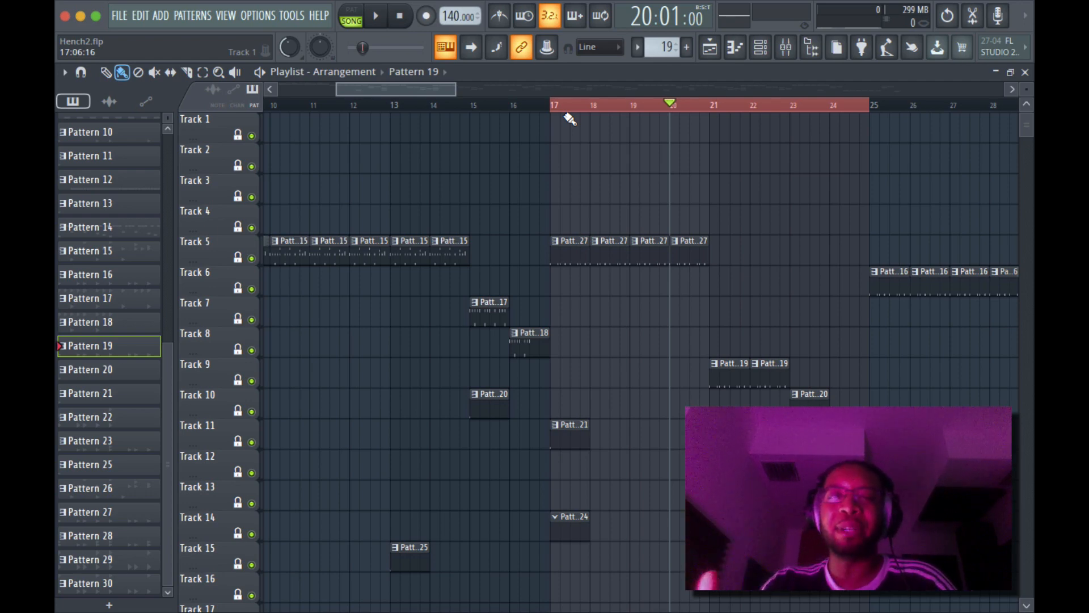
{"action": "key", "text": "space"}
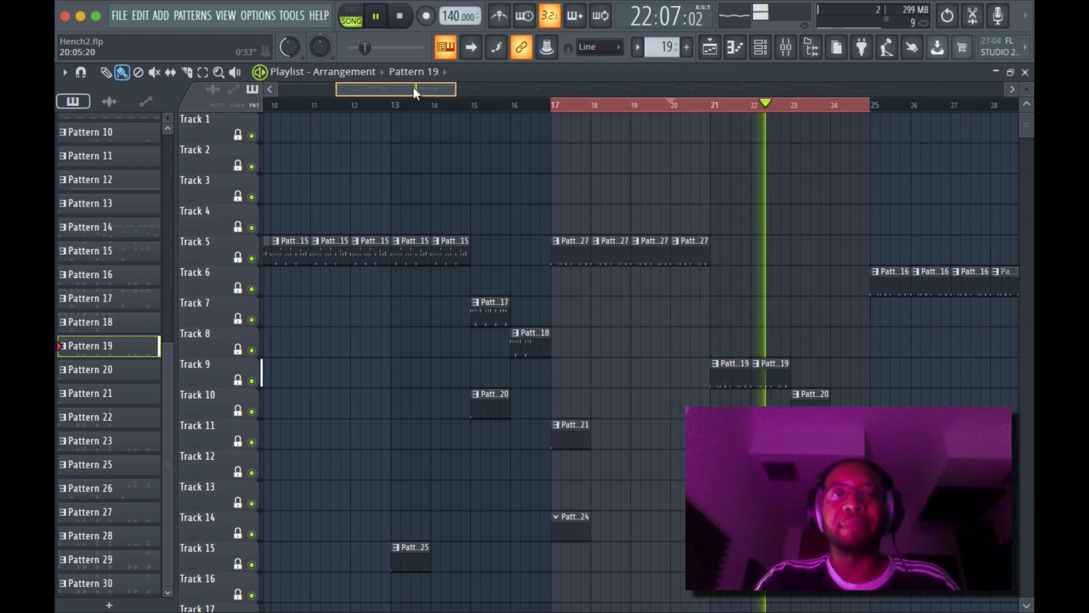
{"action": "left_click_drag", "start_coordinate": [413, 87], "coordinate": [451, 87]}
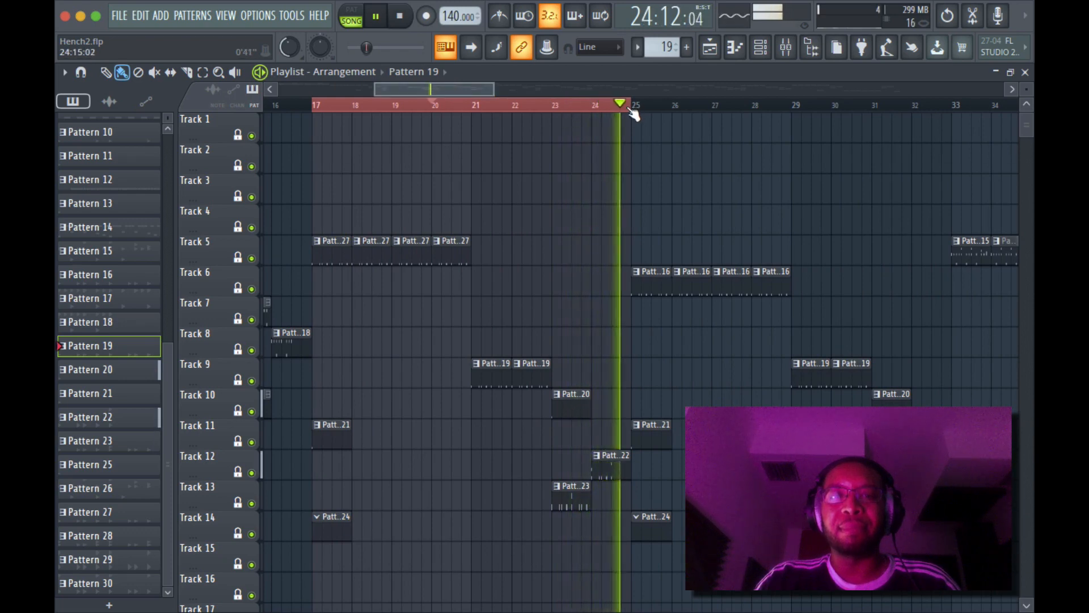
{"action": "key", "text": "space"}
Clear the time selection, play the transition from bar 24 with a brief look at the channel rack, and stop playback
{"action": "left_click", "coordinate": [594, 107]}
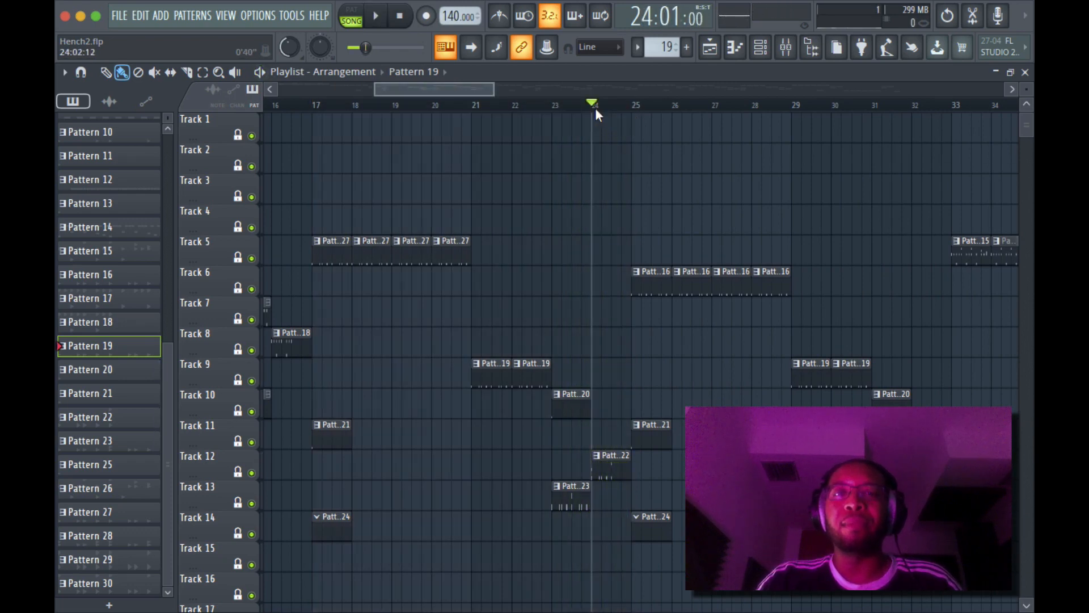
{"action": "key", "text": "space"}
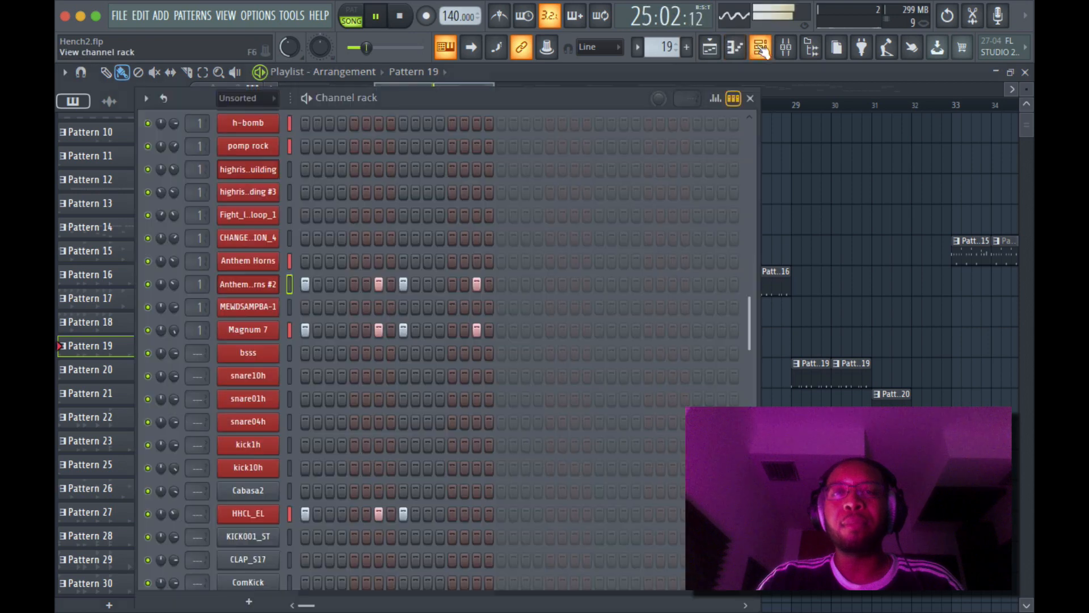
{"action": "key", "text": "F6"}
{"action": "left_click", "coordinate": [710, 47]}
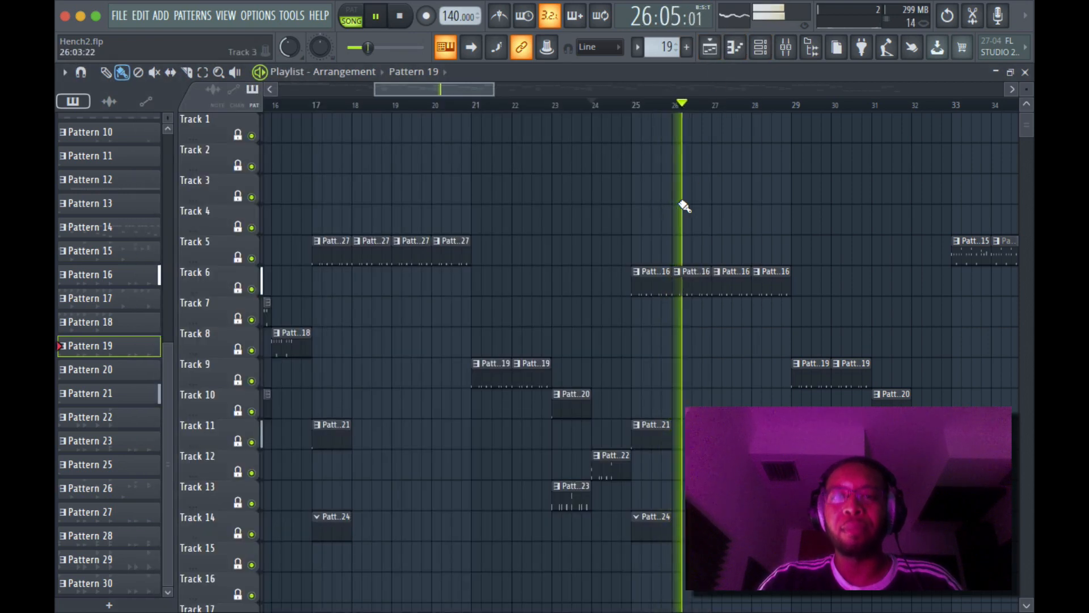
{"action": "key", "text": "space"}
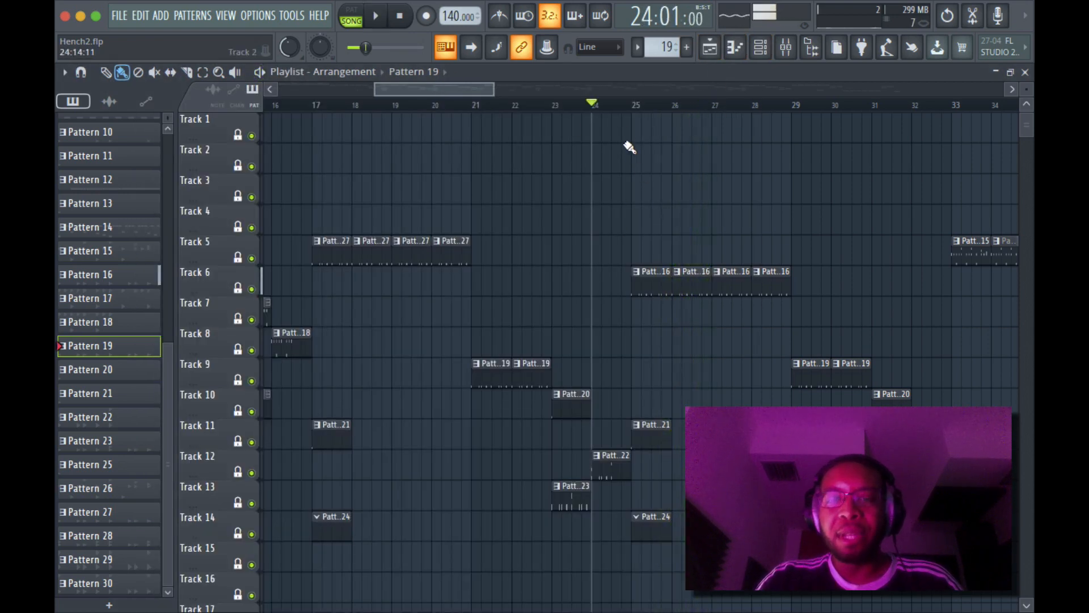
Place the playhead midway through bar 24, look over the clips on the lower tracks, and start playback
{"action": "left_click", "coordinate": [610, 108]}
{"action": "scroll", "coordinate": [620, 226], "scroll_direction": "down", "scroll_amount": 6}
{"action": "scroll", "coordinate": [624, 222], "scroll_direction": "up", "scroll_amount": 6}
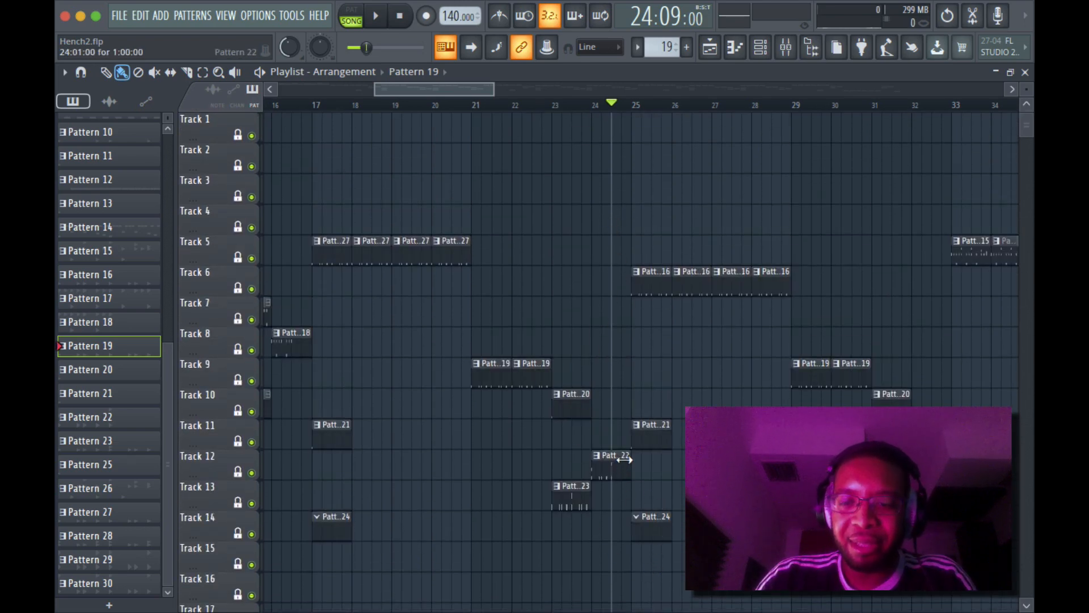
{"action": "scroll", "coordinate": [913, 315], "scroll_direction": "down", "scroll_amount": 6}
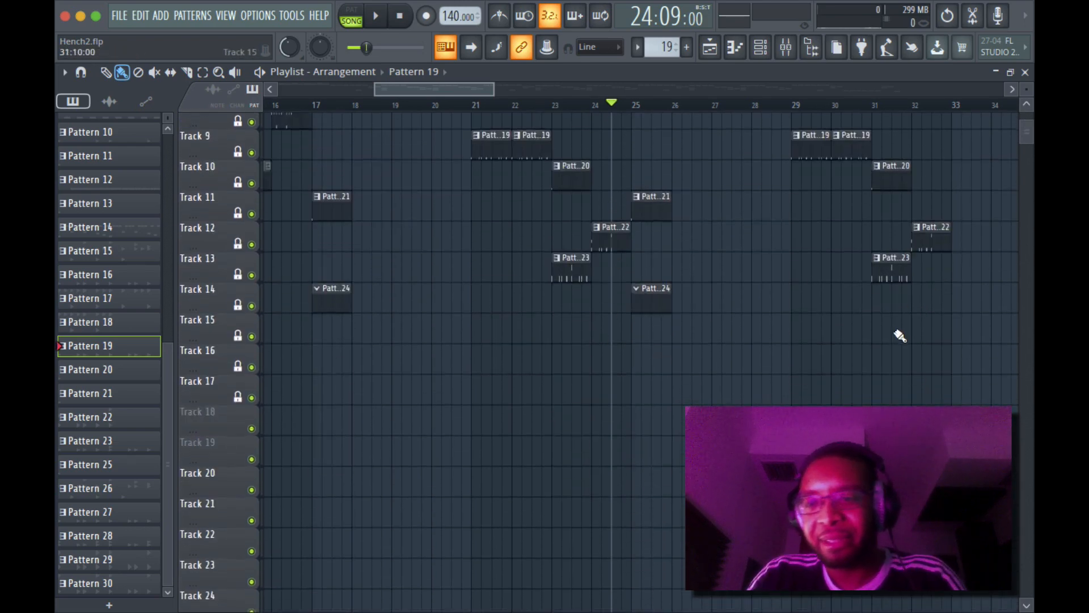
{"action": "scroll", "coordinate": [879, 326], "scroll_direction": "up", "scroll_amount": 6}
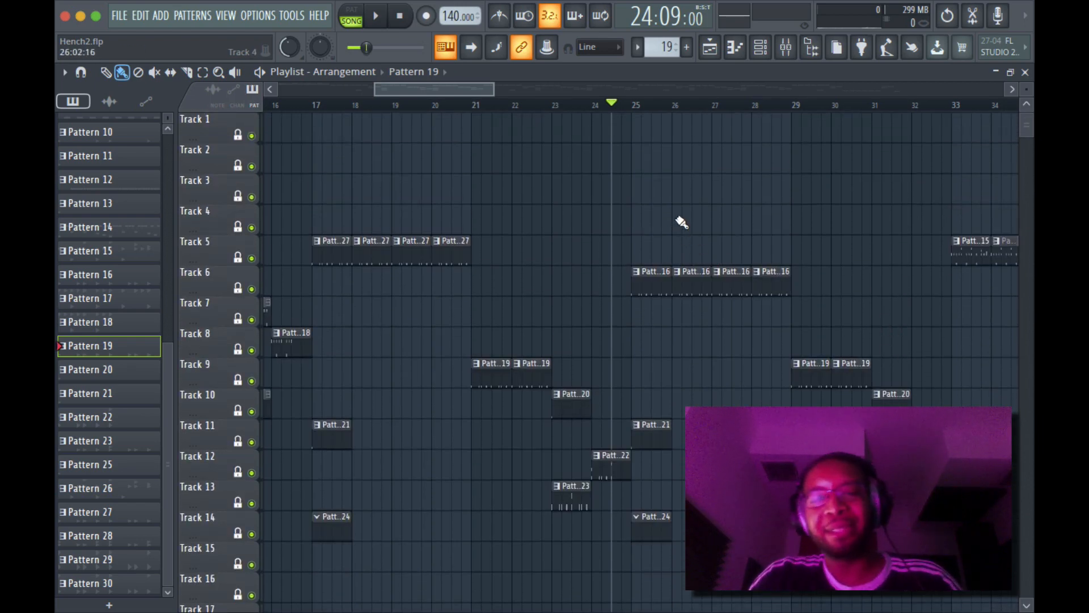
{"action": "key", "text": "space"}
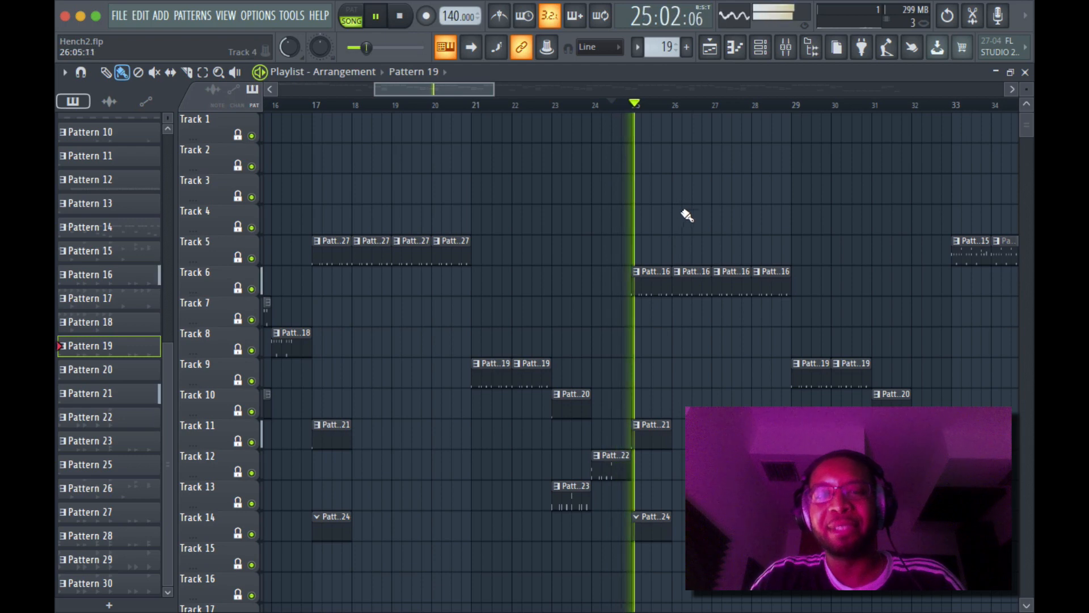
Widen the playlist view during playback to show the arrangement from bar 1 to about bar 97
{"action": "left_click_drag", "start_coordinate": [495, 88], "coordinate": [639, 88]}
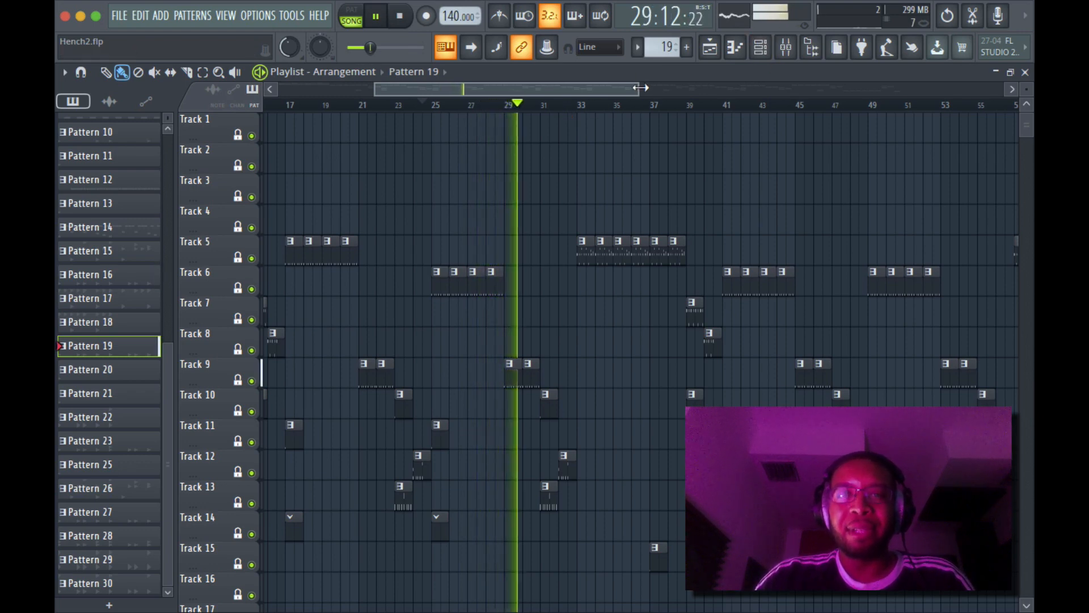
{"action": "left_click_drag", "start_coordinate": [639, 89], "coordinate": [689, 94]}
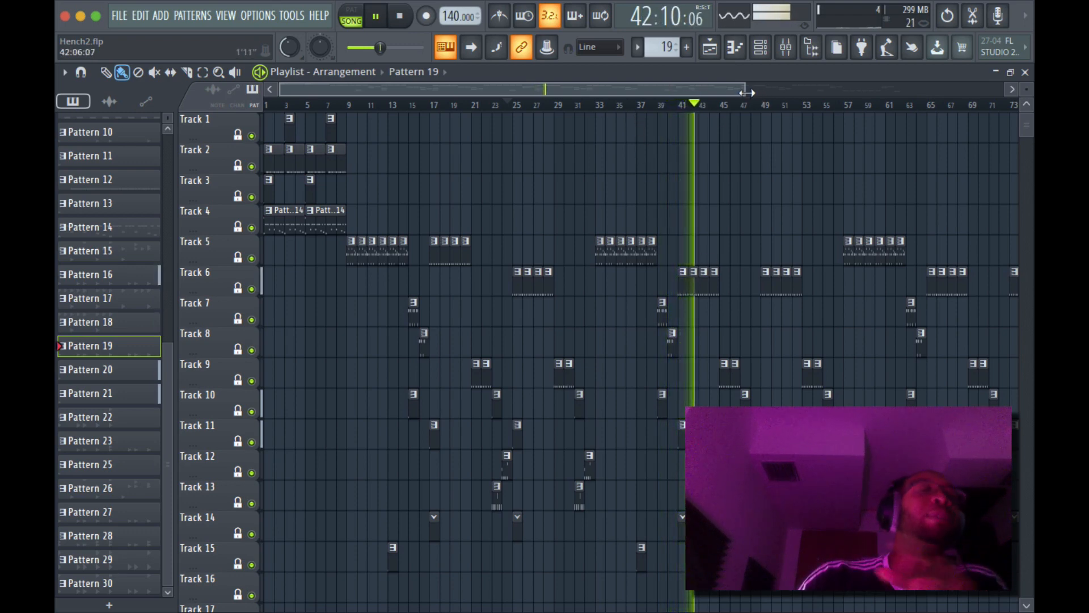
{"action": "left_click_drag", "start_coordinate": [747, 89], "coordinate": [909, 89]}
{"action": "scroll", "coordinate": [890, 213], "scroll_direction": "down", "scroll_amount": 5}
{"action": "scroll", "coordinate": [892, 213], "scroll_direction": "up", "scroll_amount": 5}
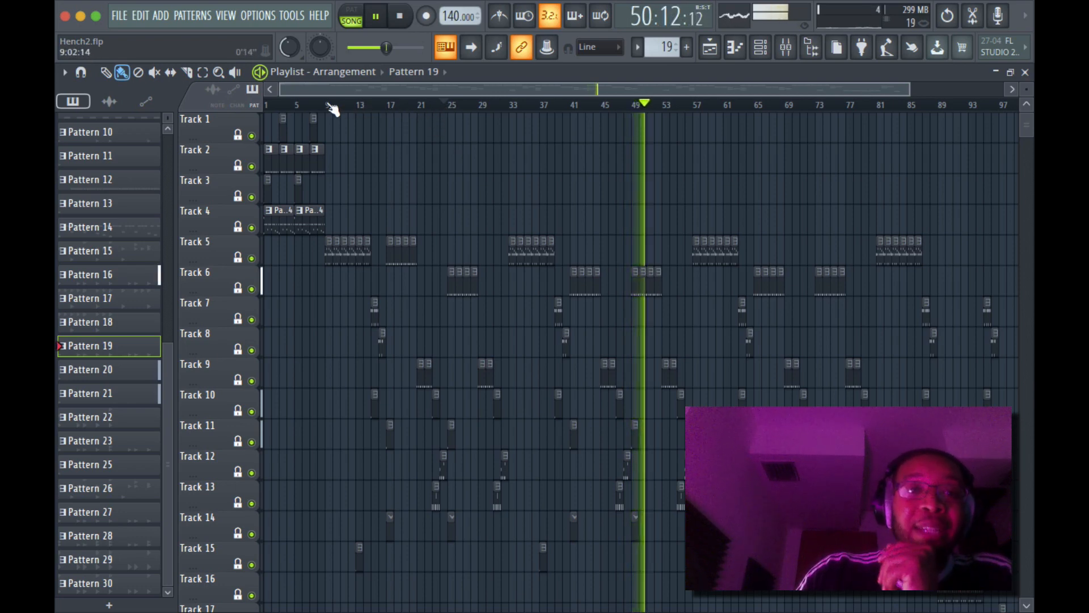
Jump playback through the section starts at bars 1, 9 and 17, the first Pattern 19 clips, and bars 25 and 29
{"action": "left_click_drag", "start_coordinate": [329, 106], "coordinate": [231, 107]}
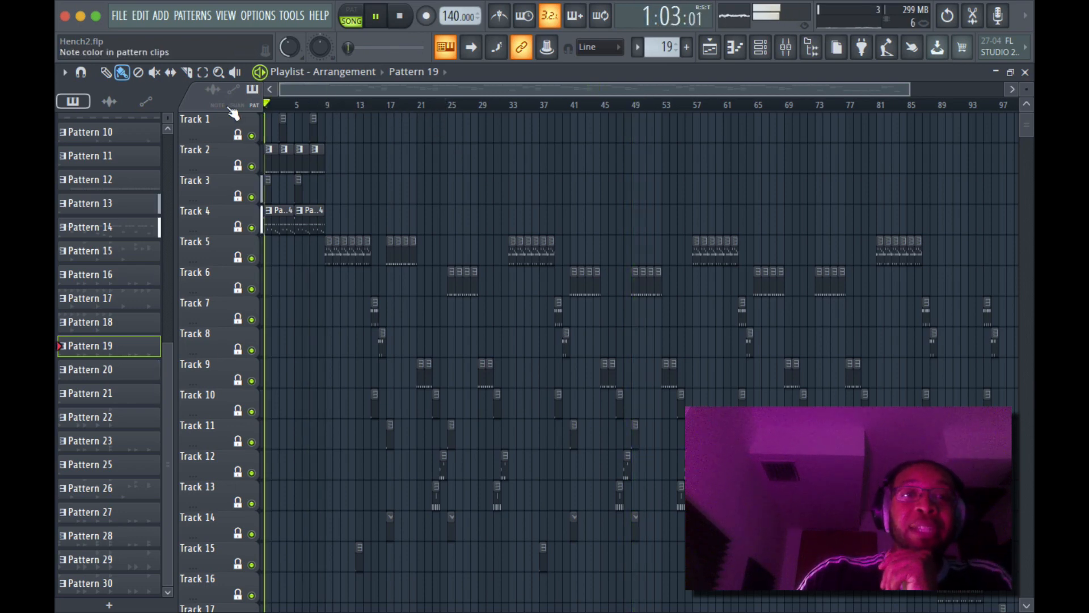
{"action": "left_click", "coordinate": [329, 106]}
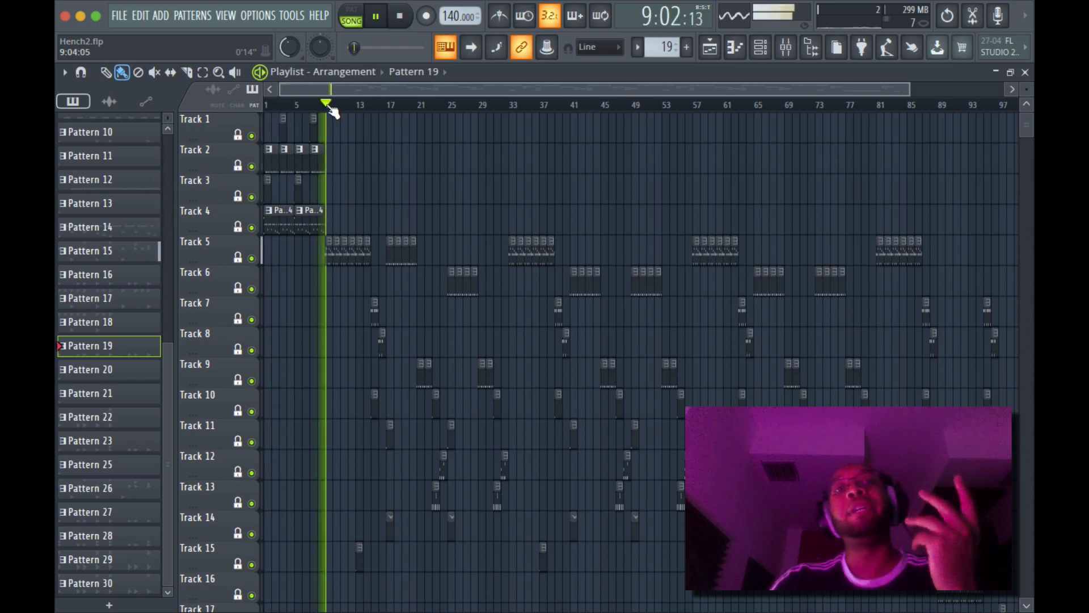
{"action": "left_click", "coordinate": [389, 104]}
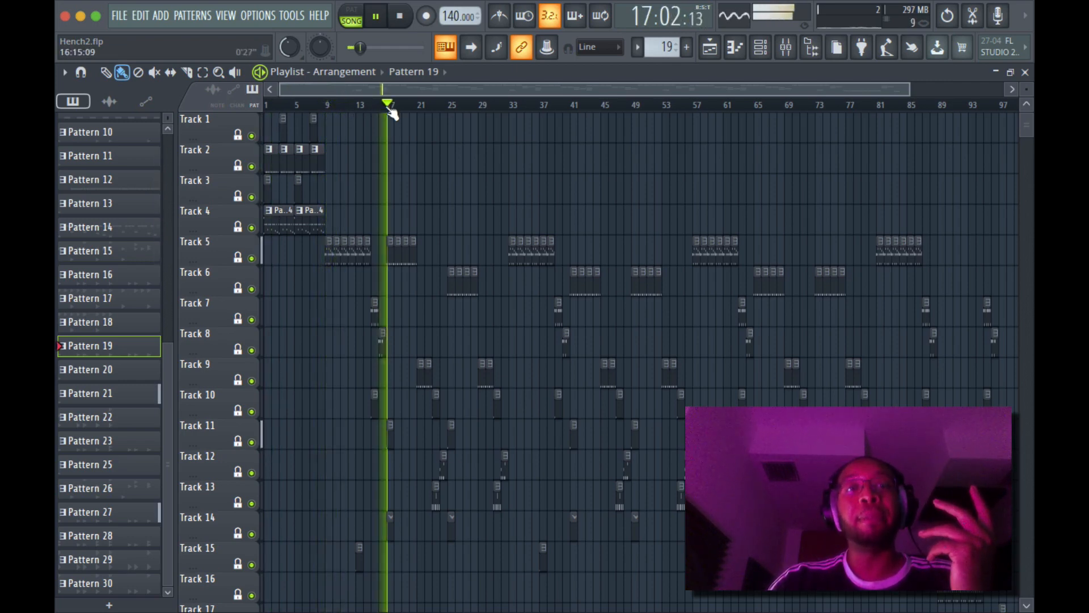
{"action": "left_click", "coordinate": [424, 106]}
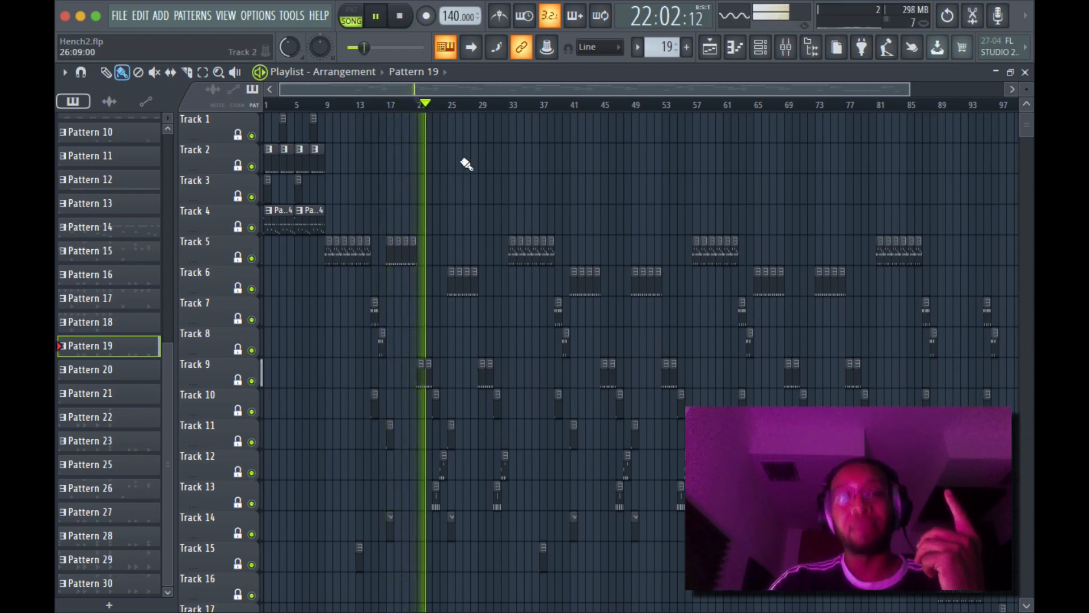
{"action": "left_click", "coordinate": [452, 110]}
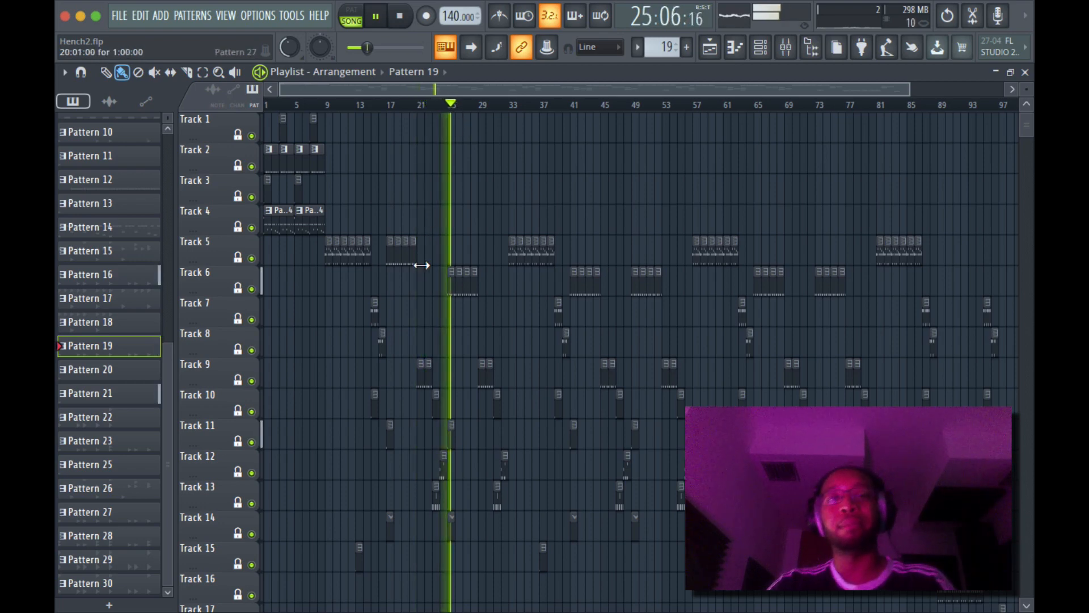
{"action": "left_click", "coordinate": [481, 108]}
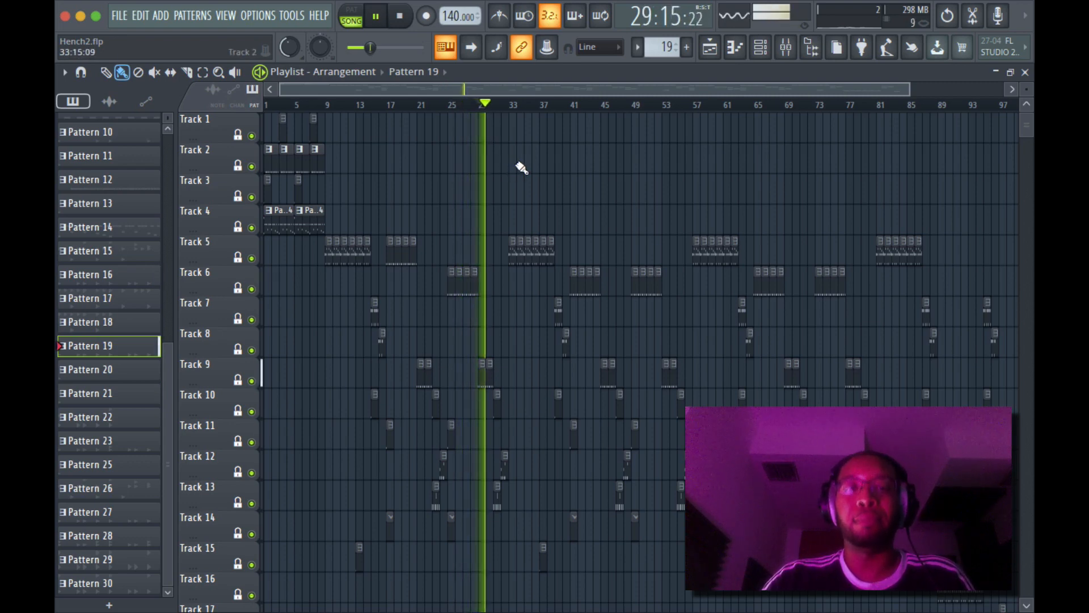
Inspect the notes and channels of the Pattern 22 clip at bar 32, return to the playlist, and stop playback
{"action": "double_click", "coordinate": [503, 468]}
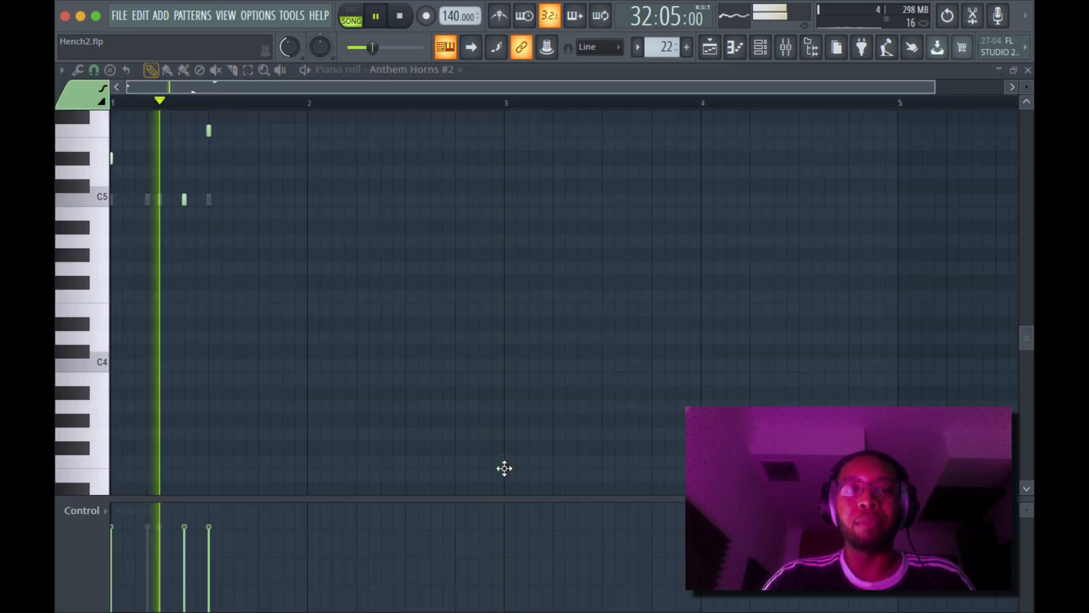
{"action": "left_click", "coordinate": [760, 47]}
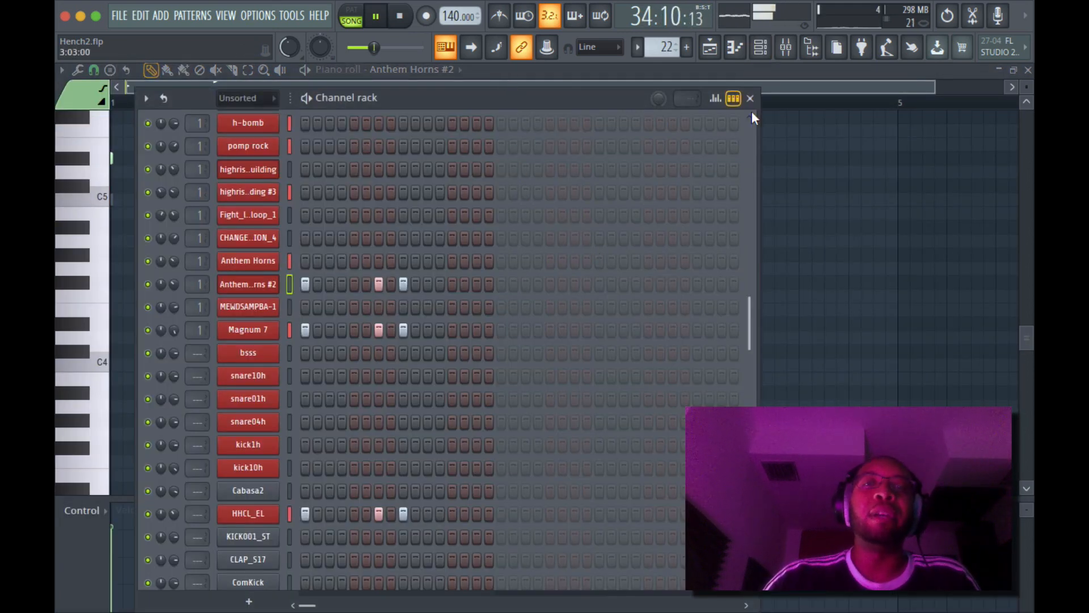
{"action": "left_click", "coordinate": [712, 50]}
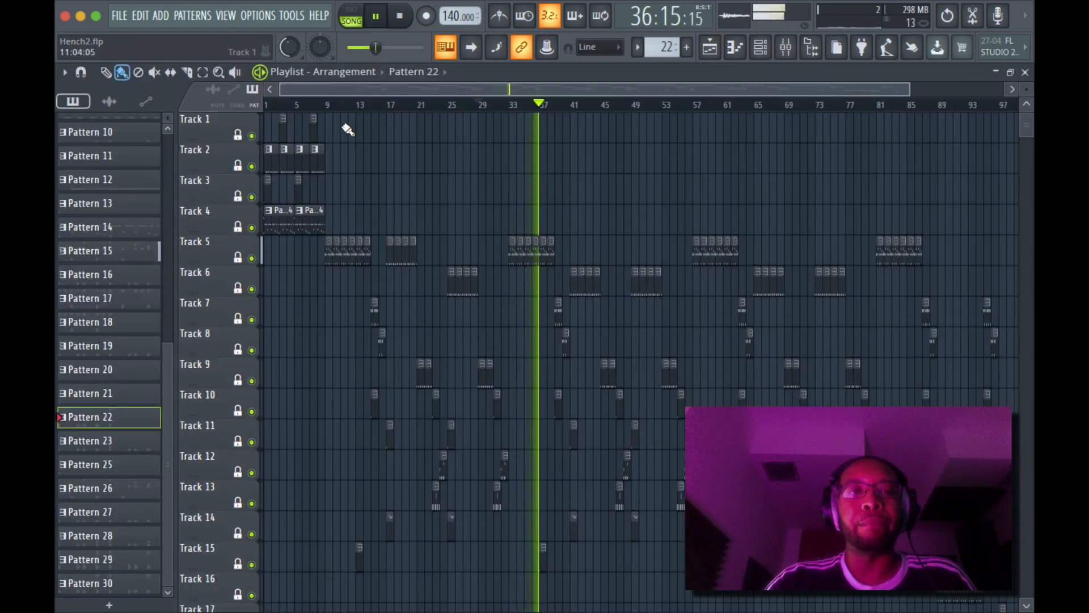
{"action": "key", "text": "space"}
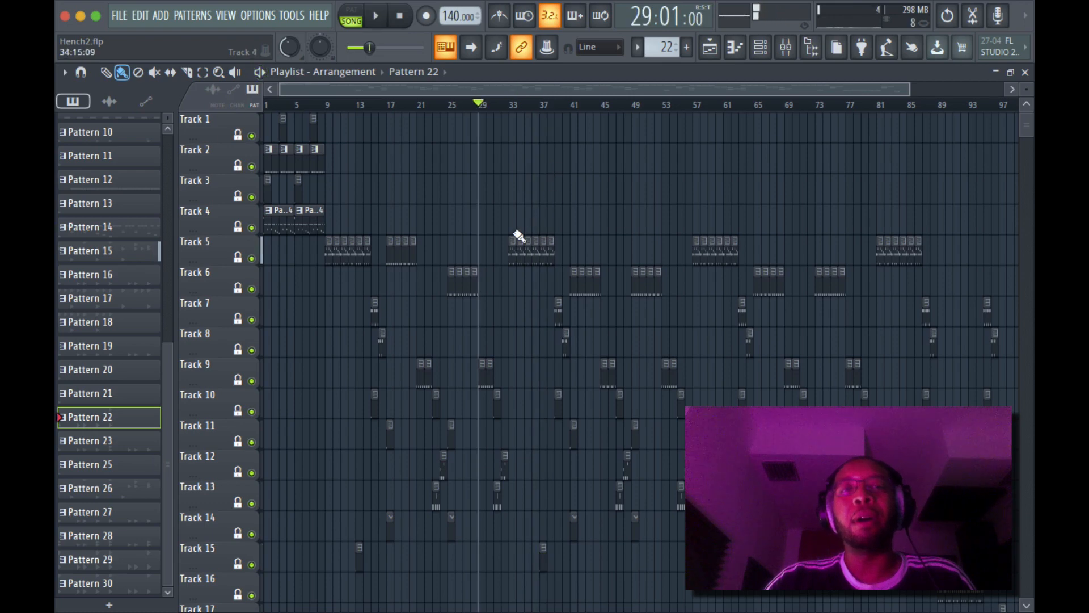
Place the playhead at bar 37 and open the channels of the Track 15 clip there
{"action": "left_click", "coordinate": [548, 106]}
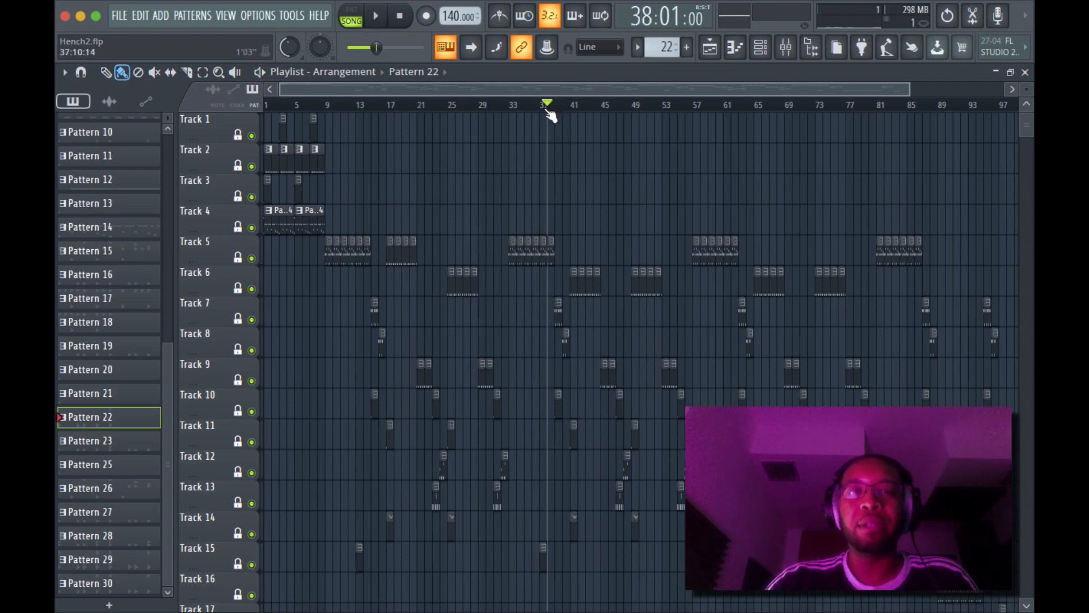
{"action": "left_click", "coordinate": [539, 109]}
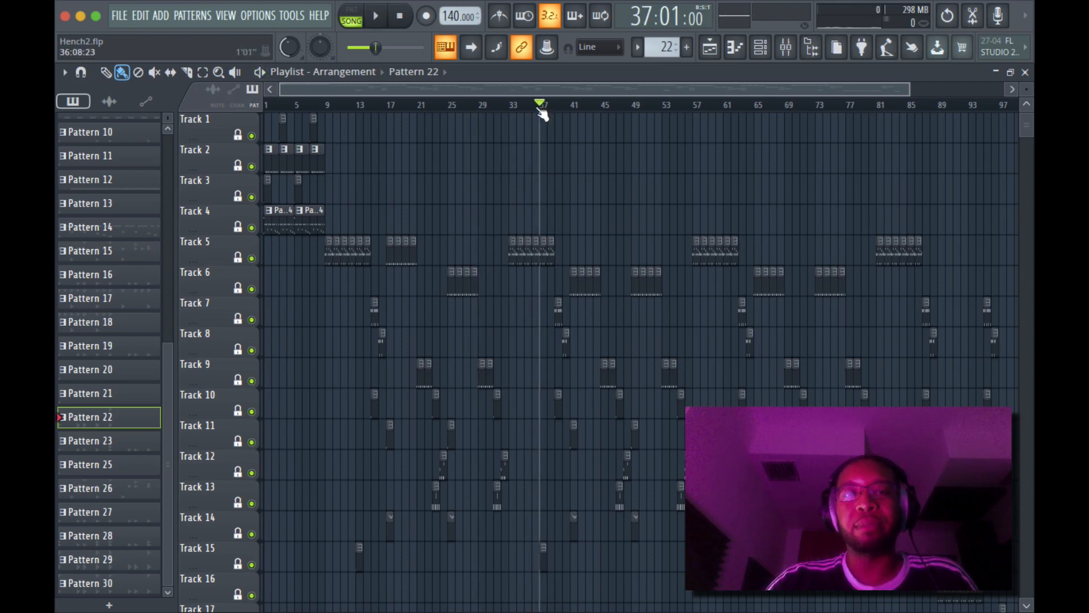
{"action": "double_click", "coordinate": [541, 555]}
{"action": "left_click", "coordinate": [763, 51]}
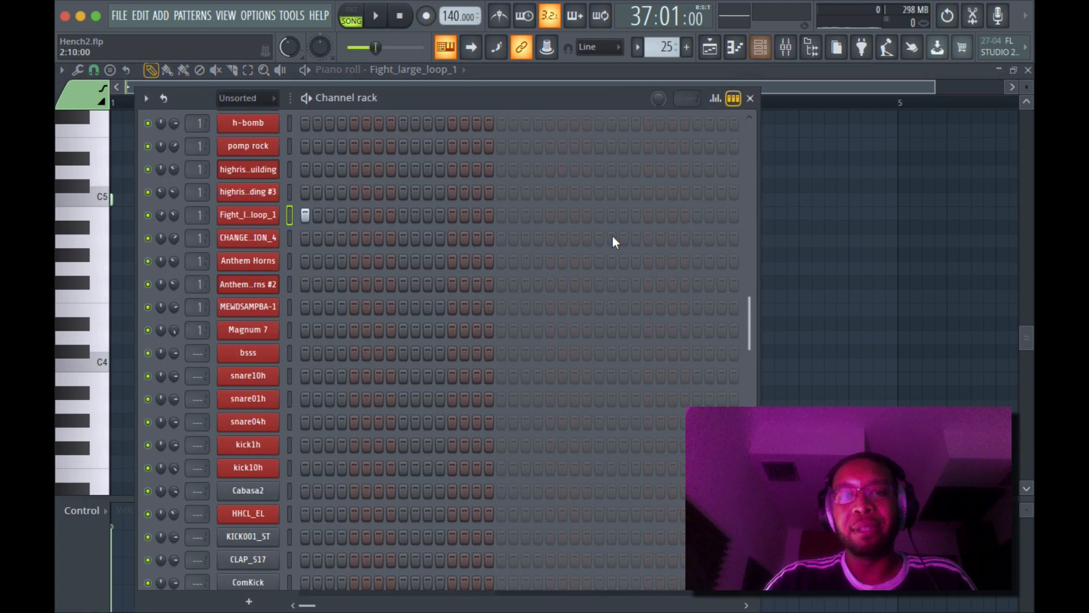
Audition the Fight_large_loop_1 sample of Pattern 25, close its sampler, and return to the playlist
{"action": "left_click", "coordinate": [269, 216]}
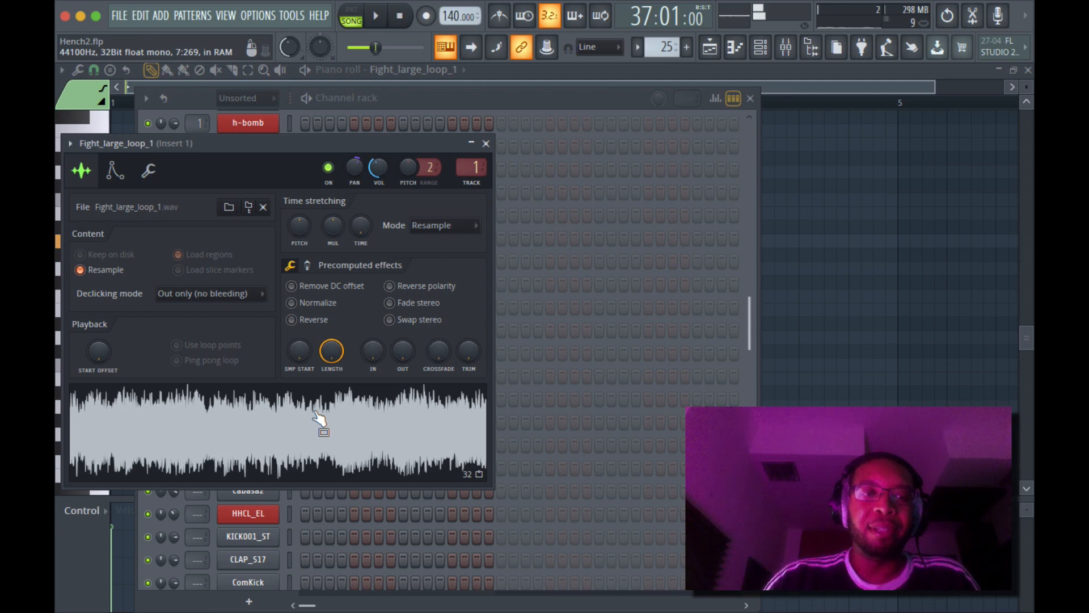
{"action": "left_click_drag", "start_coordinate": [319, 418], "coordinate": [311, 414]}
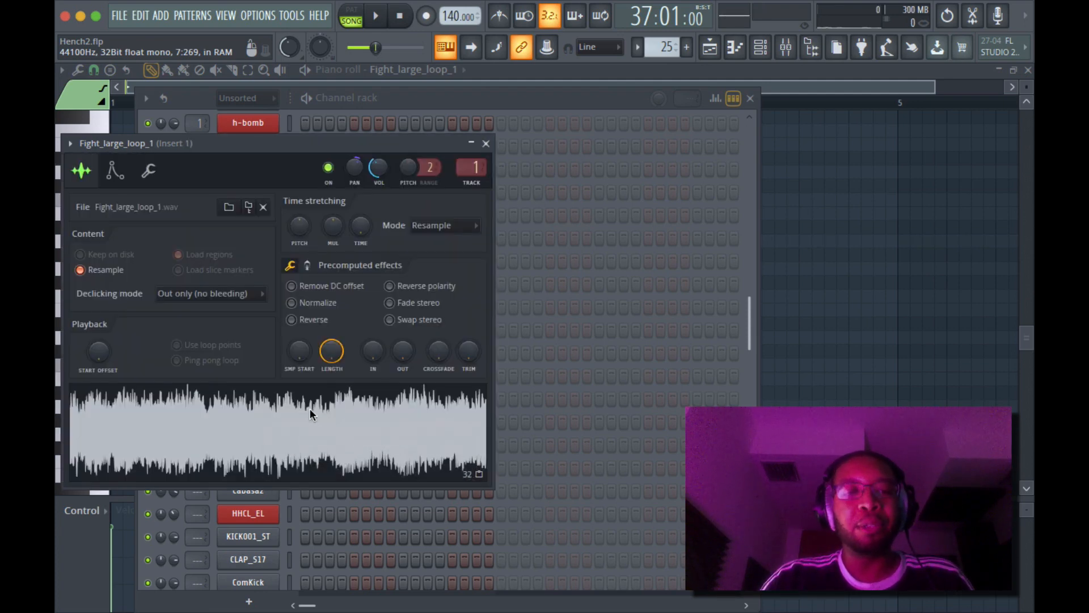
{"action": "left_click", "coordinate": [487, 144]}
{"action": "left_click", "coordinate": [708, 49]}
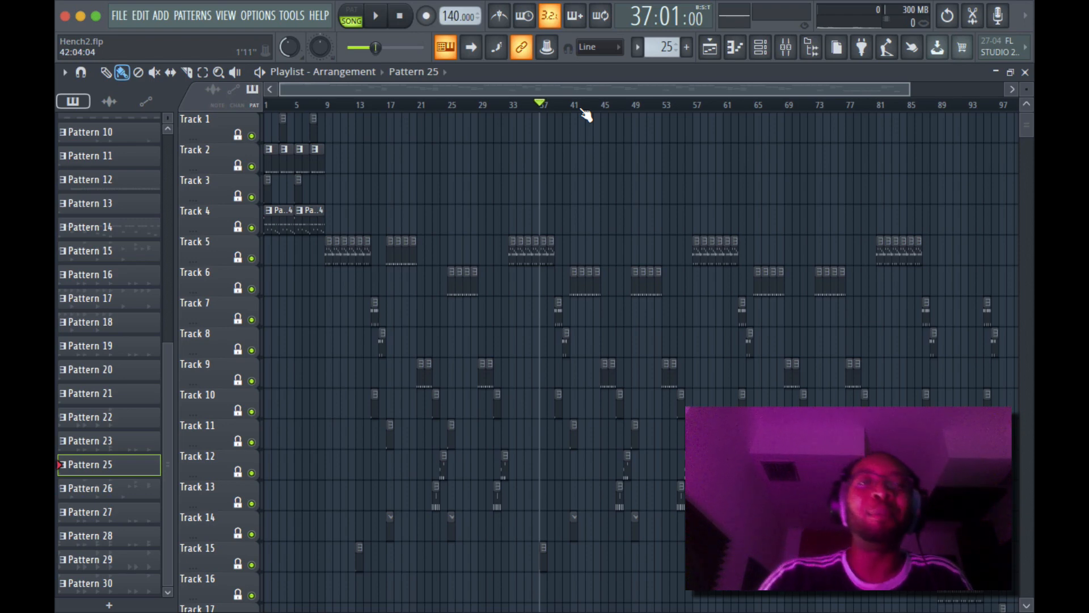
Play from bar 37, move playback back to bar 40, and open the channels of the Track 11 clip at bar 41
{"action": "key", "text": "space"}
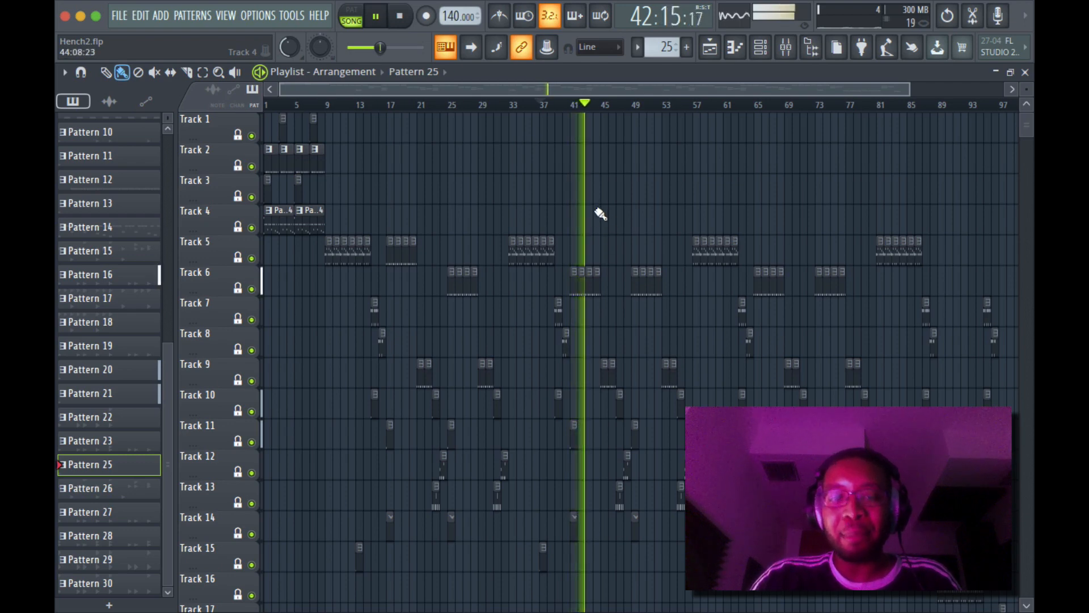
{"action": "left_click", "coordinate": [564, 108]}
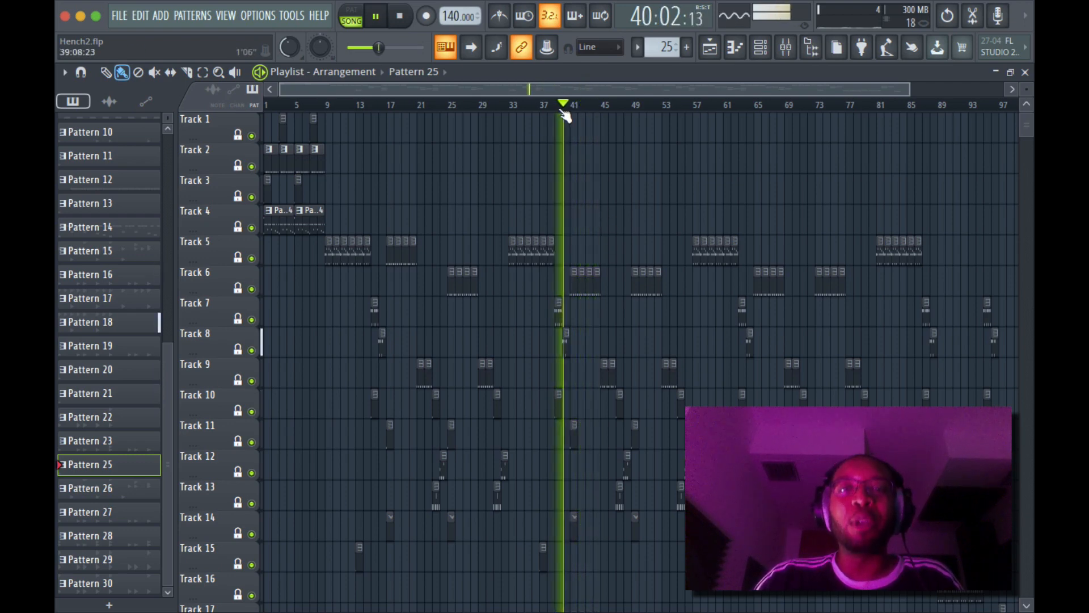
{"action": "double_click", "coordinate": [572, 441]}
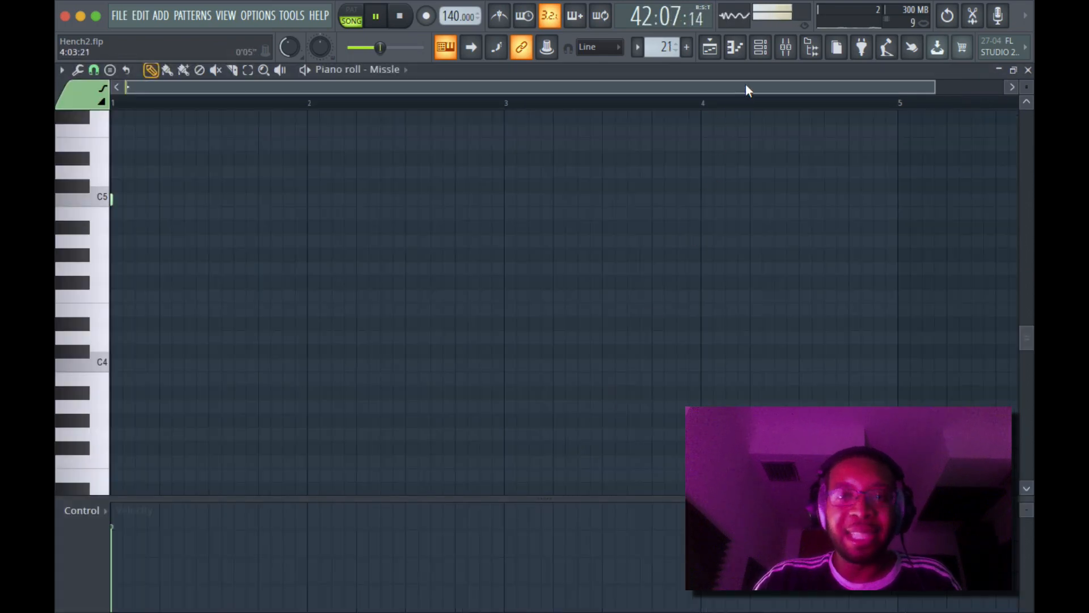
{"action": "left_click", "coordinate": [760, 47]}
Look through the channels used in Pattern 21, open the Missle sampler, and return to the playlist
{"action": "scroll", "coordinate": [350, 240], "scroll_direction": "up", "scroll_amount": 8}
{"action": "scroll", "coordinate": [378, 240], "scroll_direction": "down", "scroll_amount": 3}
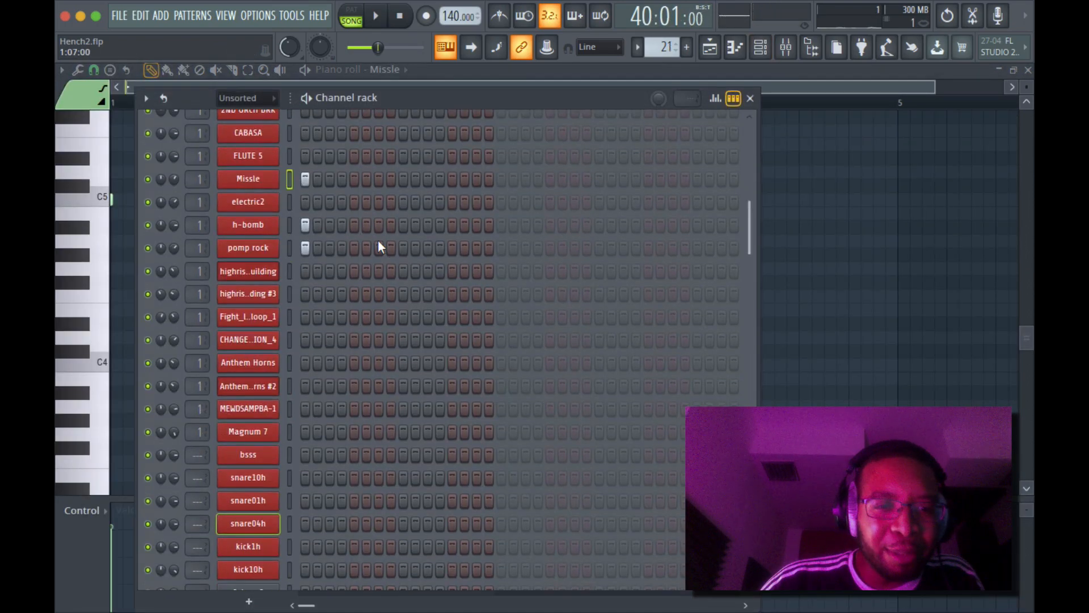
{"action": "scroll", "coordinate": [370, 229], "scroll_direction": "up", "scroll_amount": 3}
{"action": "left_click", "coordinate": [275, 255]}
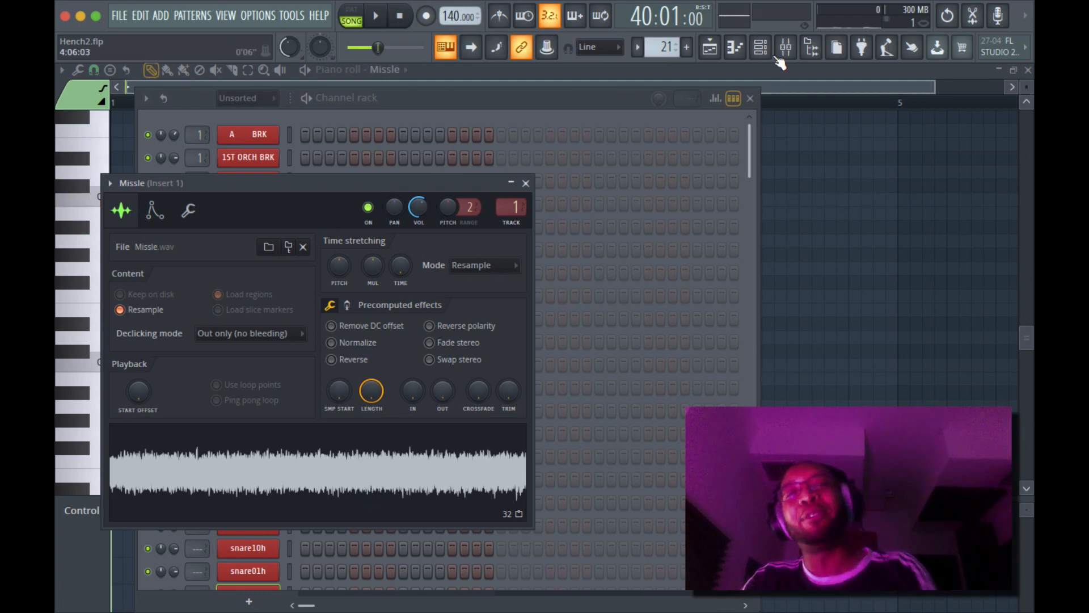
{"action": "left_click", "coordinate": [709, 53]}
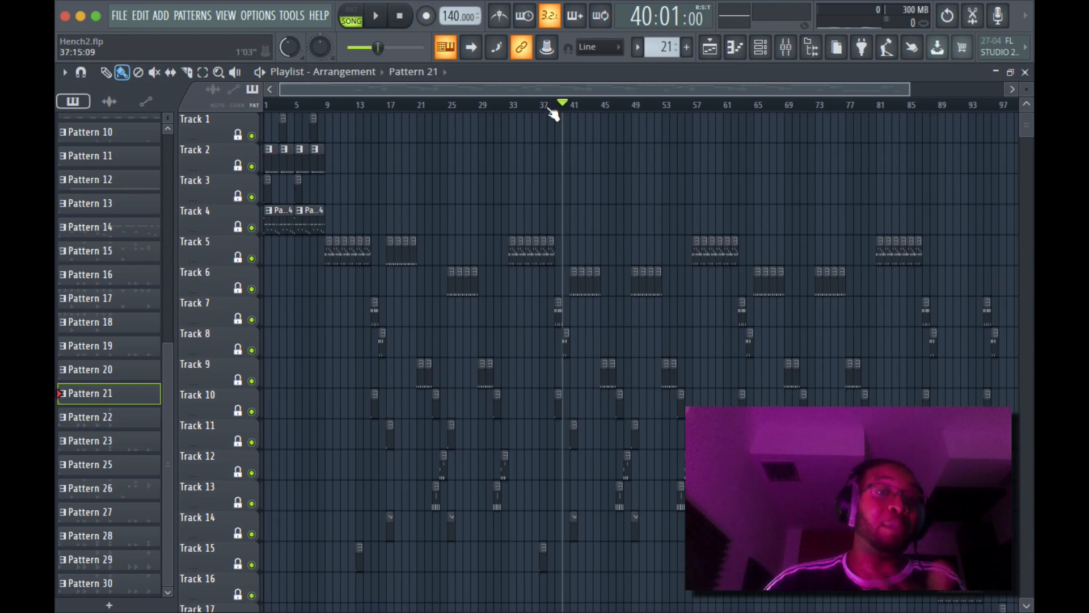
Play the arrangement from bar 41 and look over the lower drum channels while it runs
{"action": "left_click", "coordinate": [546, 107]}
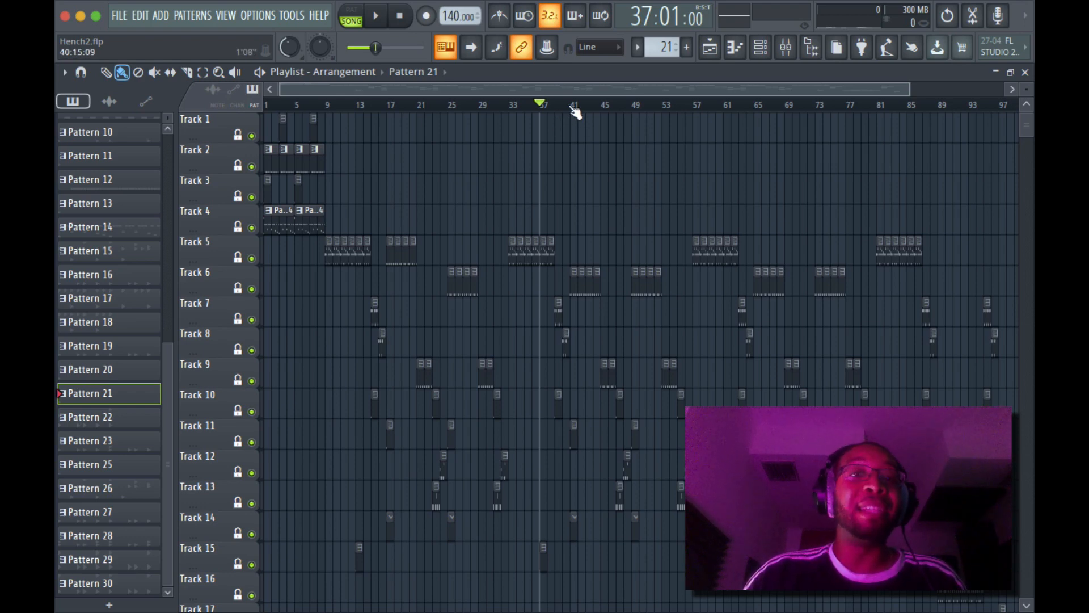
{"action": "left_click", "coordinate": [575, 107]}
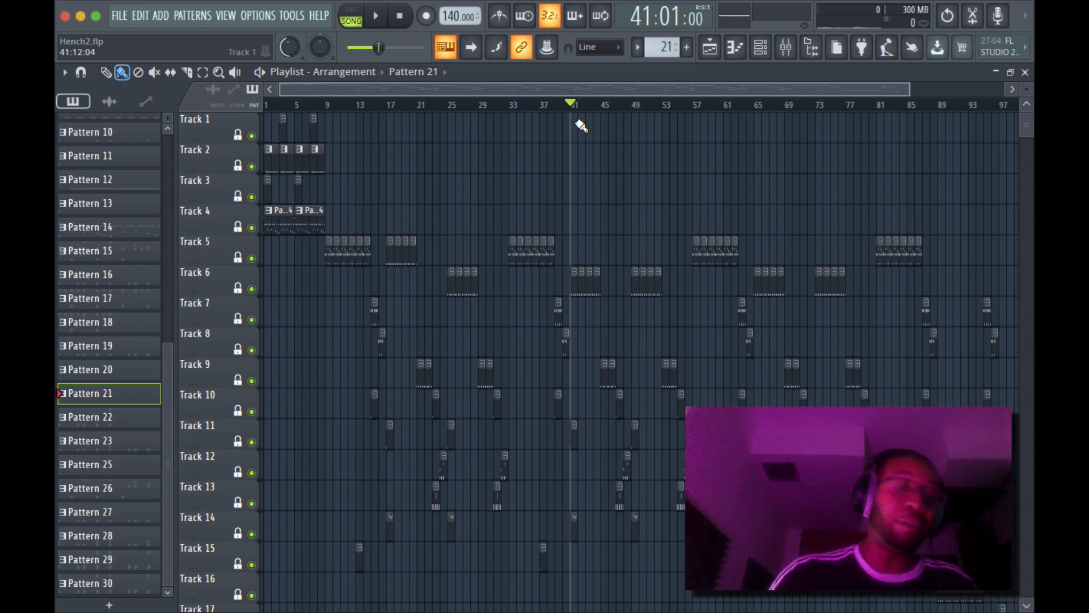
{"action": "key", "text": "space"}
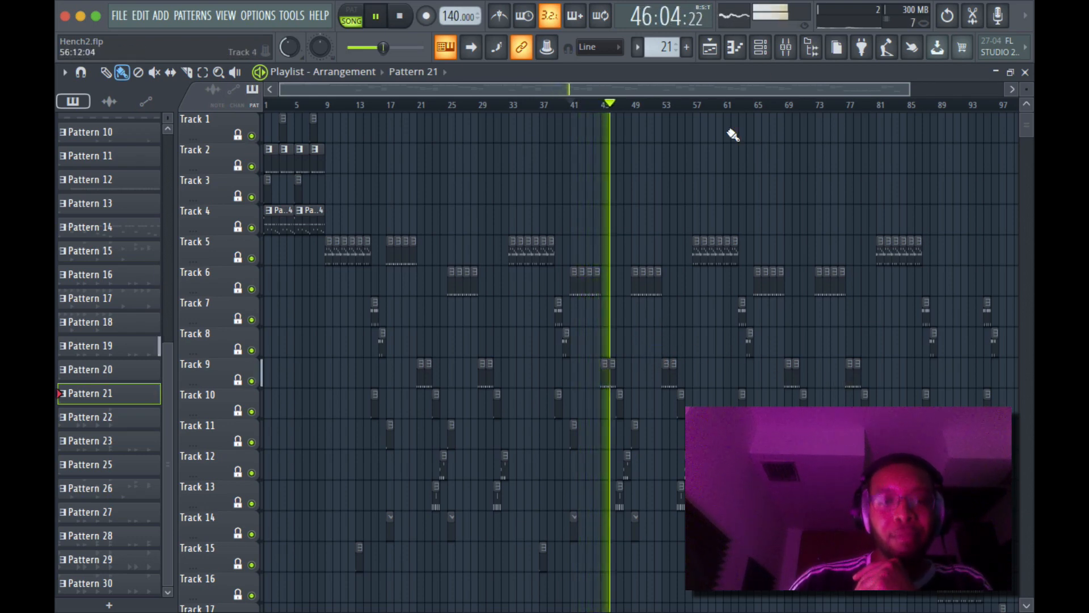
{"action": "key", "text": "F6"}
{"action": "scroll", "coordinate": [516, 279], "scroll_direction": "down", "scroll_amount": 10}
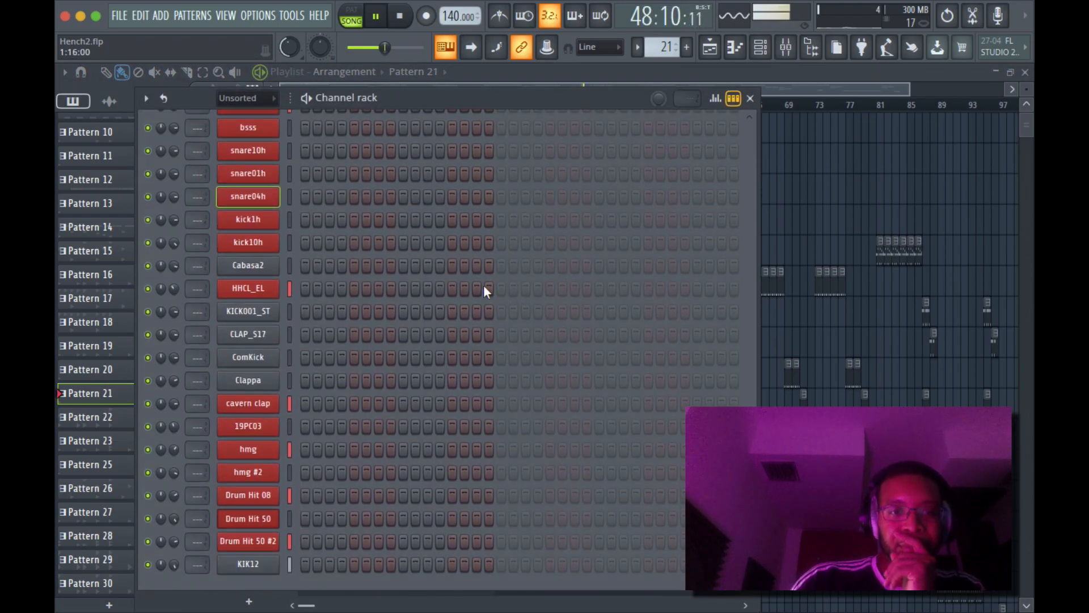
{"action": "left_click", "coordinate": [750, 97]}
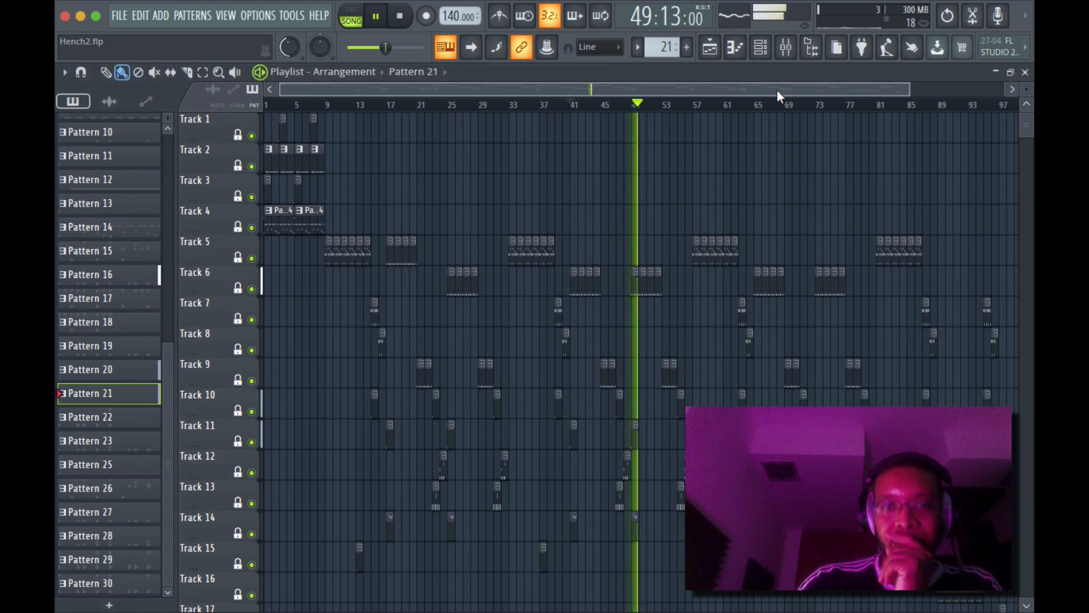
Replay from bar 48, narrow the playlist view to about bars 27 to 65, and stop playback
{"action": "left_click_drag", "start_coordinate": [642, 117], "coordinate": [626, 118]}
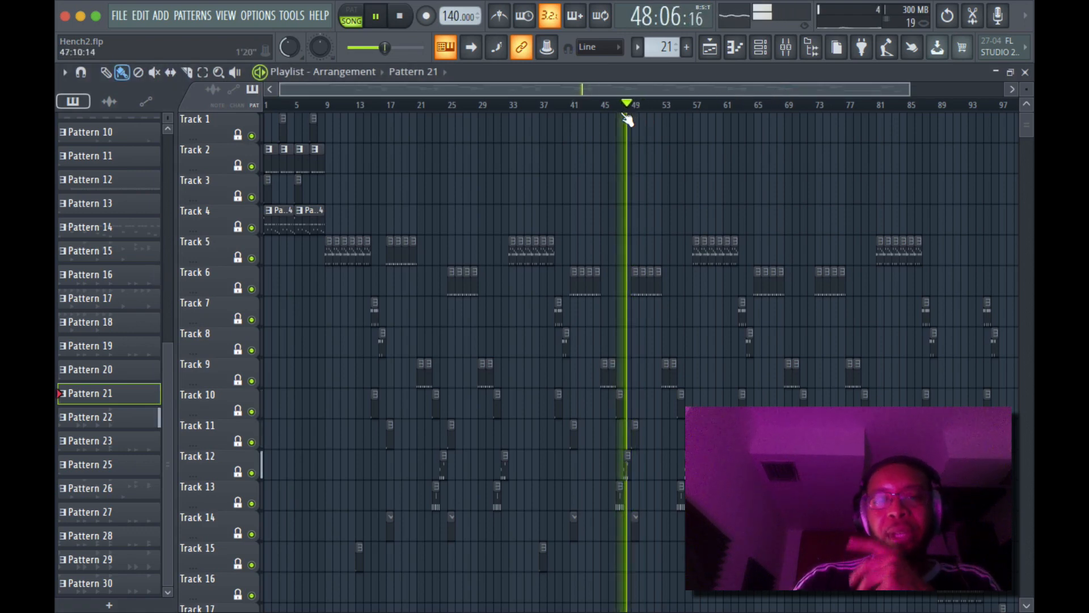
{"action": "key", "text": "space"}
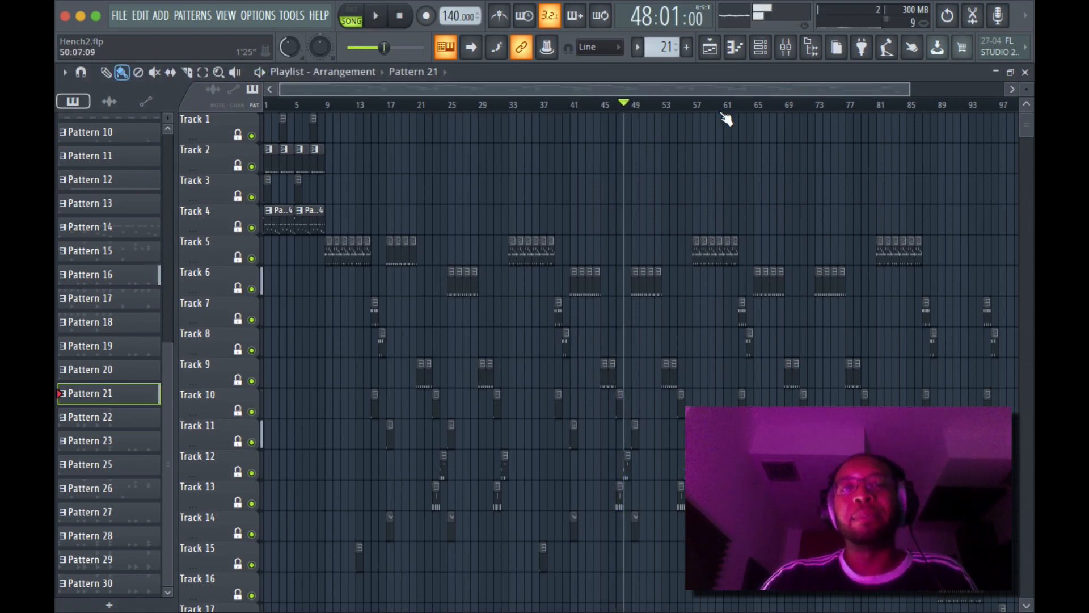
{"action": "key", "text": "space"}
{"action": "scroll", "coordinate": [492, 90], "scroll_direction": "up", "scroll_amount": 4}
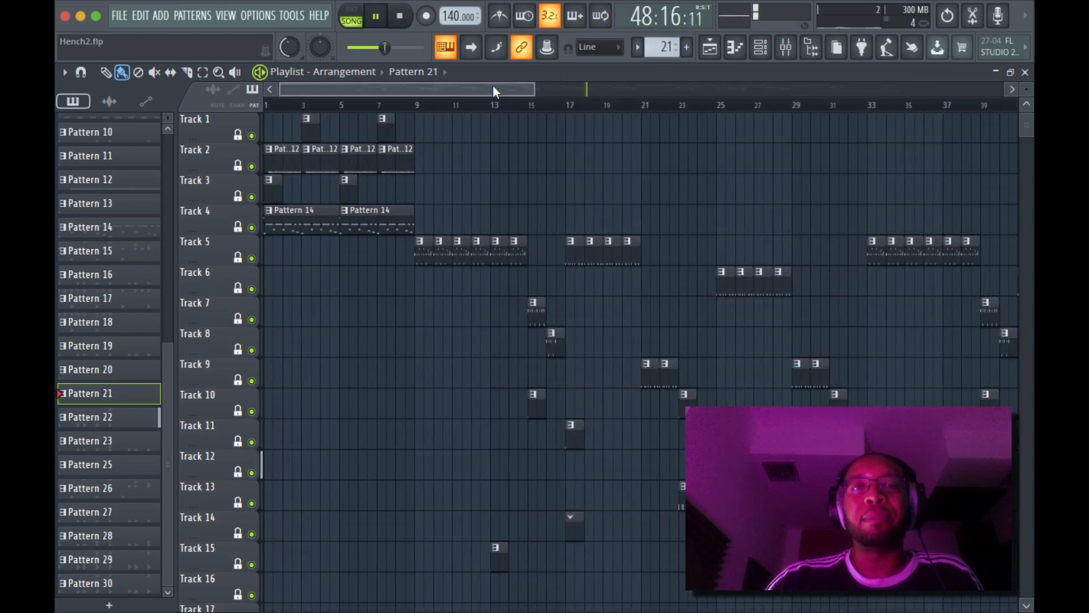
{"action": "left_click_drag", "start_coordinate": [492, 90], "coordinate": [652, 89]}
{"action": "key", "text": "space"}
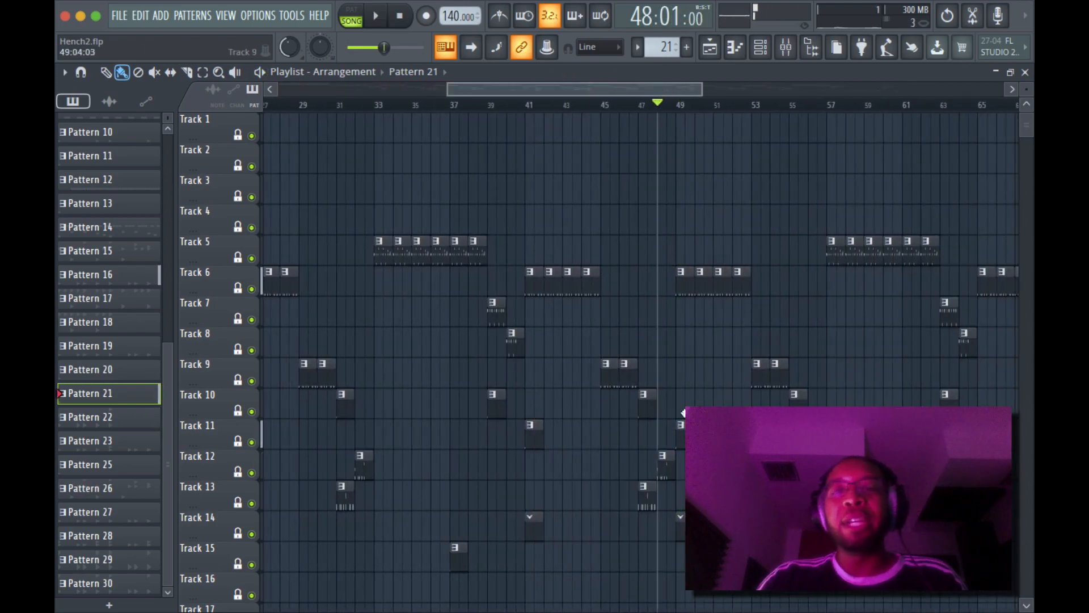
Open the Track 12 clip at bar 48 and look through the channels its pattern uses
{"action": "double_click", "coordinate": [669, 474]}
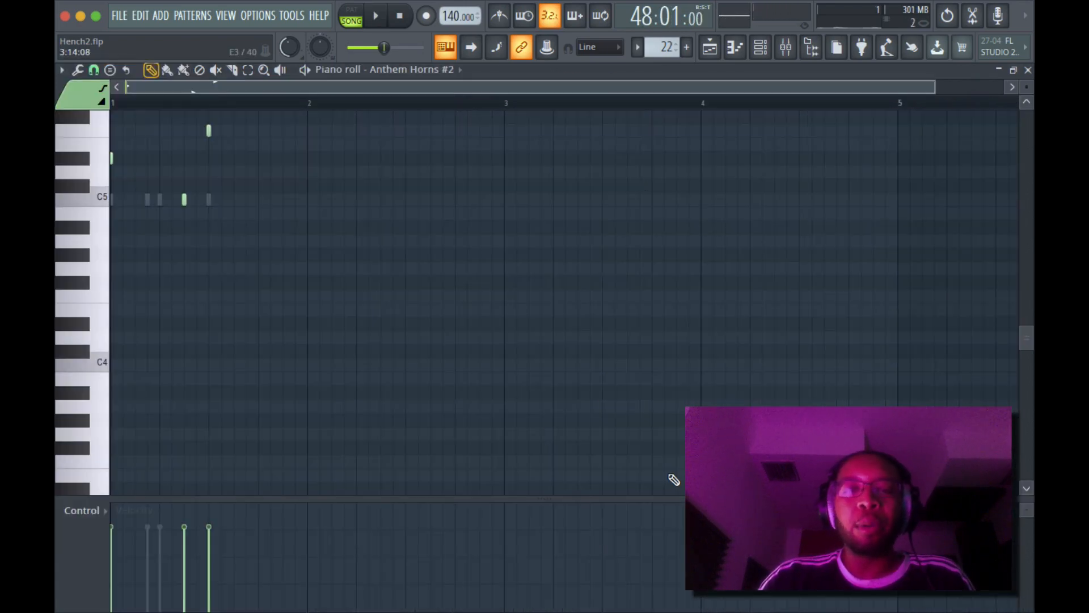
{"action": "left_click", "coordinate": [760, 47]}
{"action": "scroll", "coordinate": [547, 286], "scroll_direction": "up", "scroll_amount": 5}
{"action": "scroll", "coordinate": [548, 286], "scroll_direction": "down", "scroll_amount": 5}
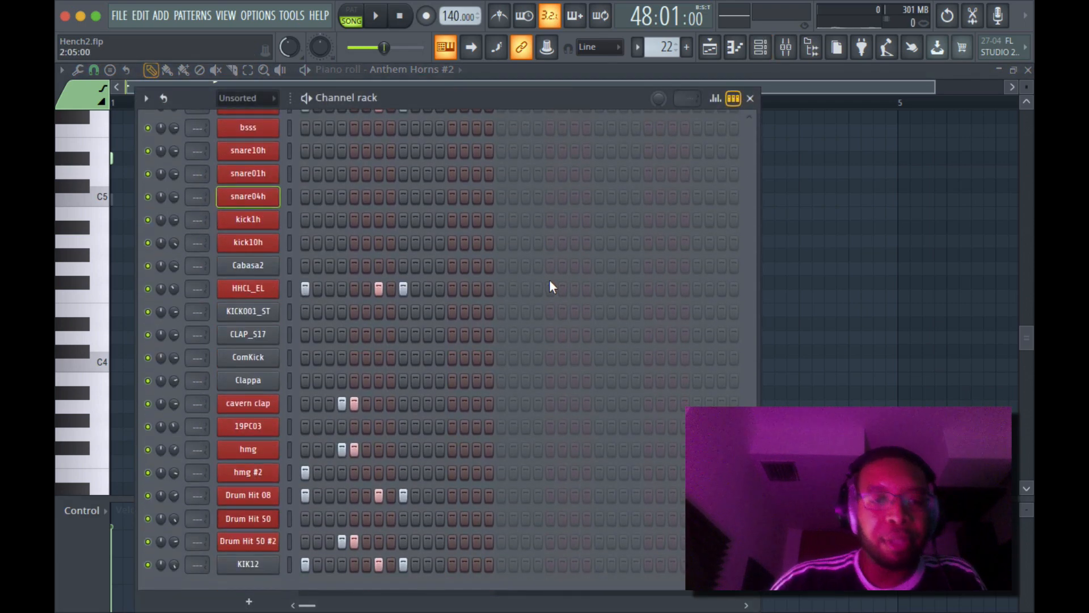
Load the hmg.wav sample from the hmg channel into the hmg #2 channel and return to the playlist
{"action": "left_click", "coordinate": [261, 475]}
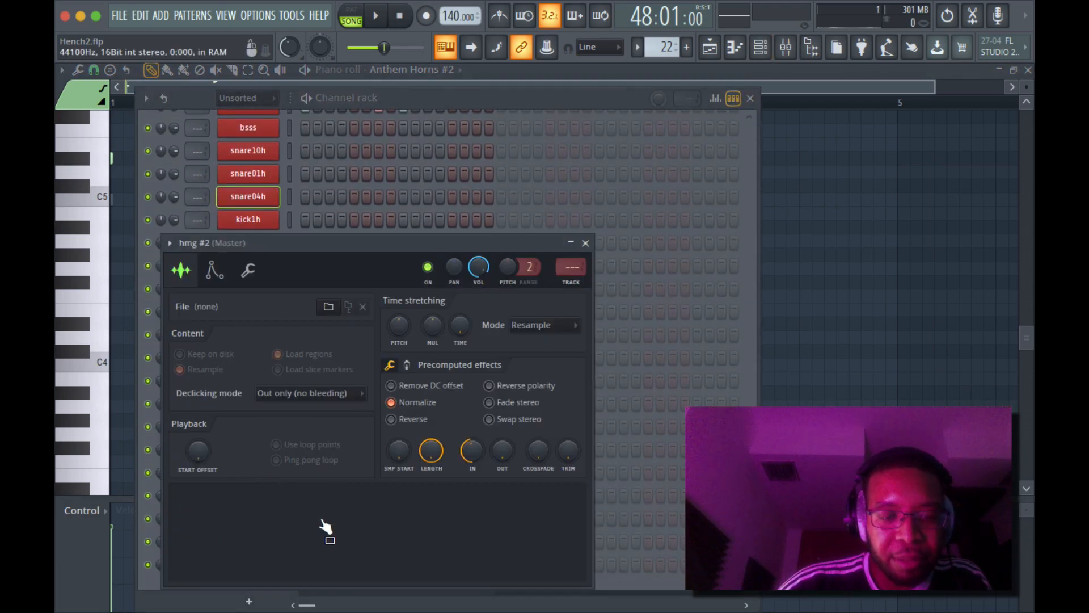
{"action": "left_click_drag", "start_coordinate": [434, 245], "coordinate": [712, 185]}
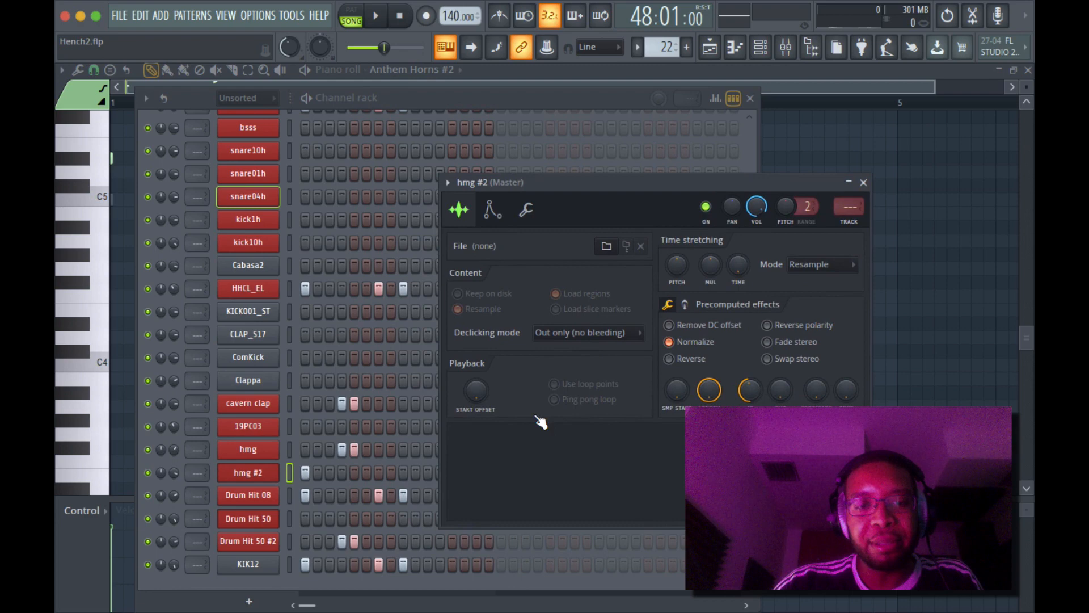
{"action": "left_click", "coordinate": [258, 454]}
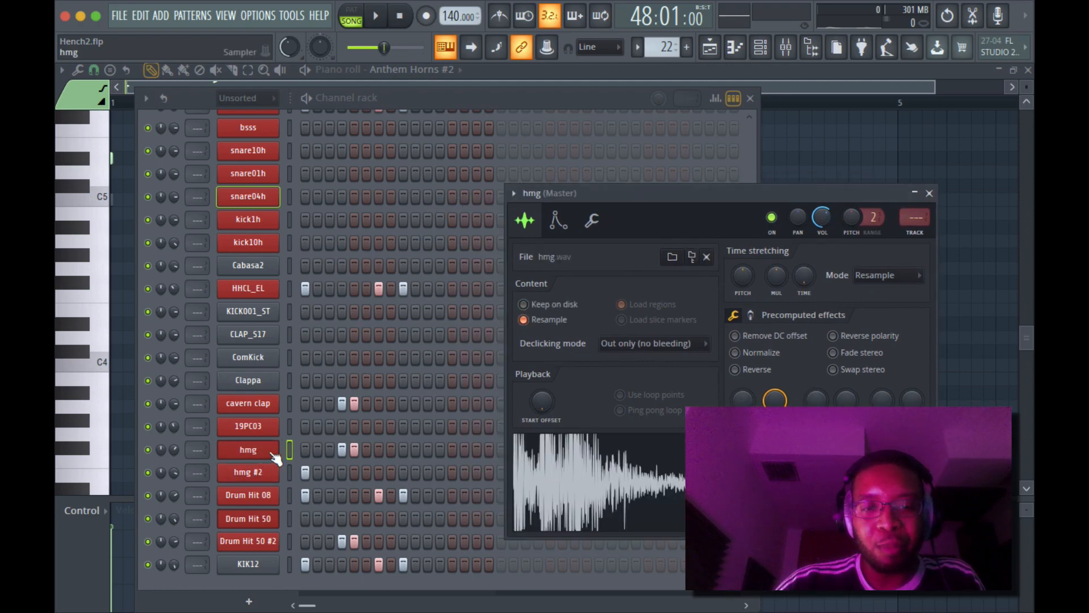
{"action": "left_click_drag", "start_coordinate": [575, 487], "coordinate": [256, 471]}
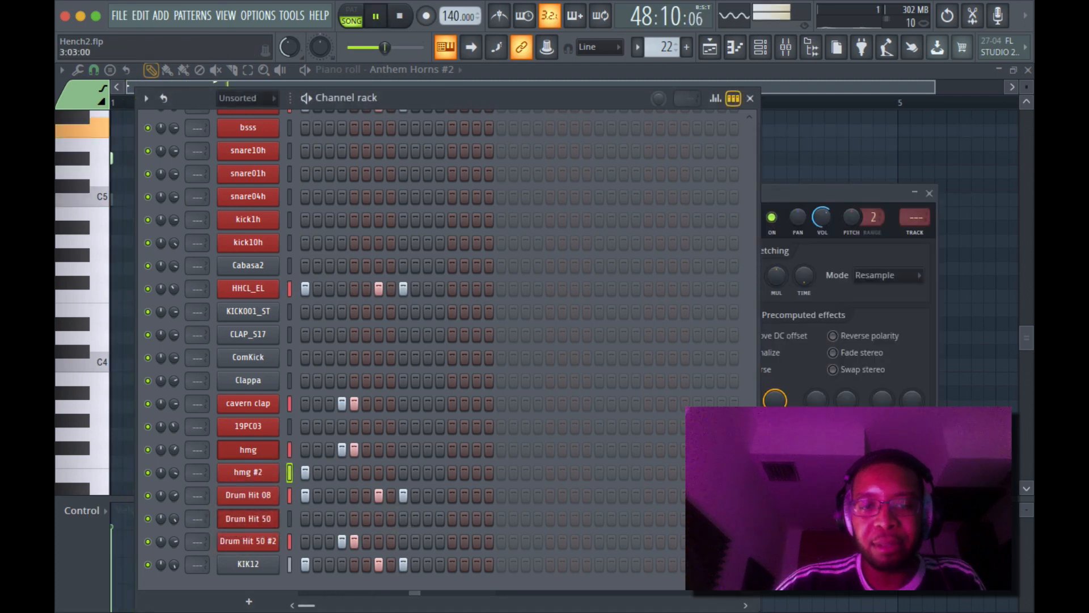
{"action": "left_click", "coordinate": [861, 197]}
{"action": "left_click", "coordinate": [710, 47]}
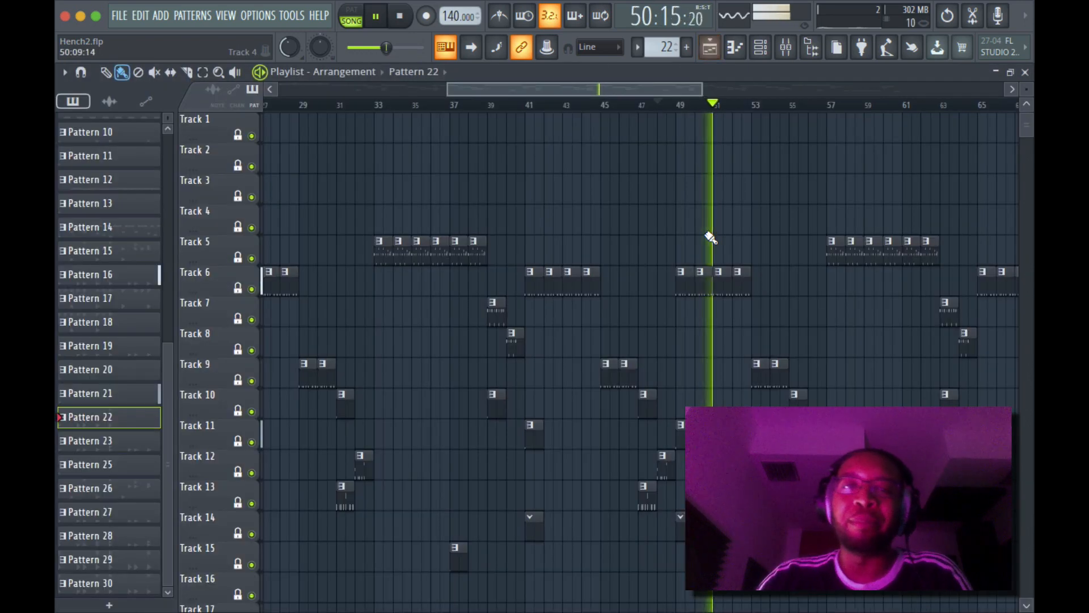
Replay the transition into bar 49, starting from bar 48 and from bar 47
{"action": "key", "text": "space"}
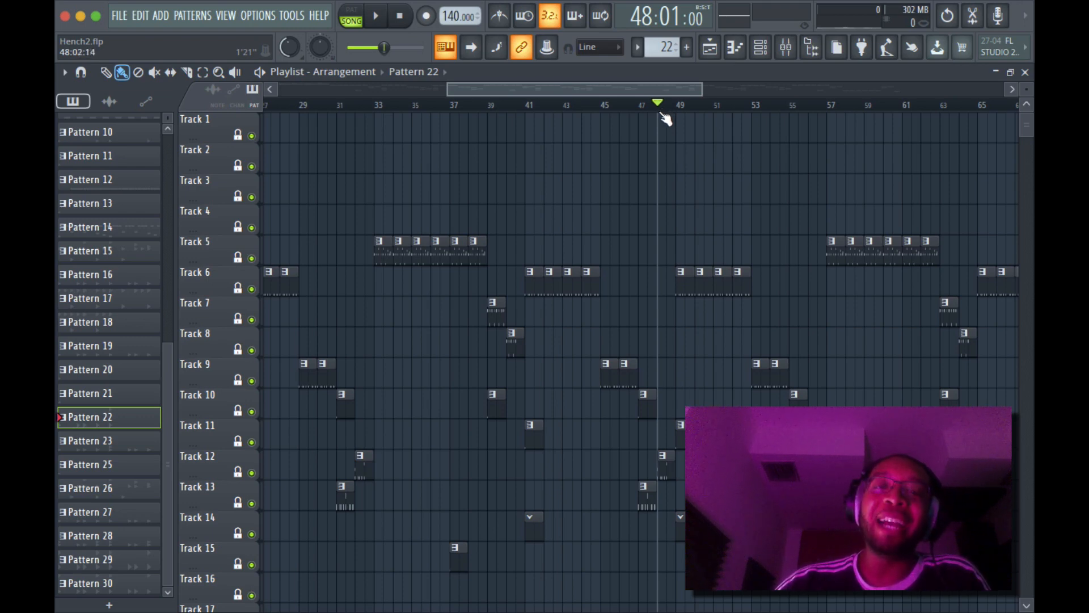
{"action": "key", "text": "space"}
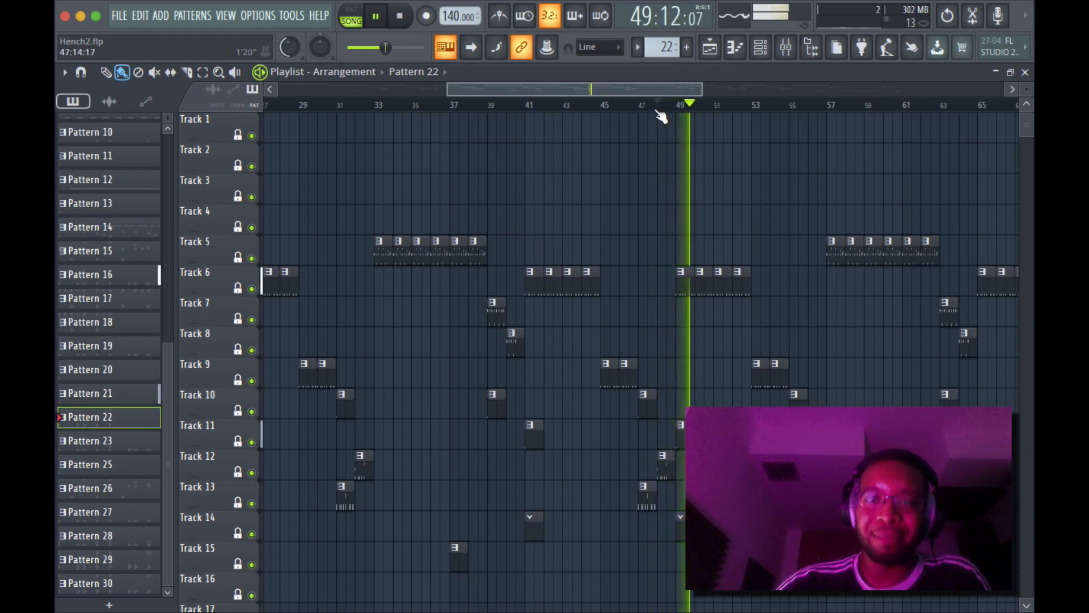
{"action": "left_click_drag", "start_coordinate": [658, 113], "coordinate": [656, 113]}
{"action": "key", "text": "space"}
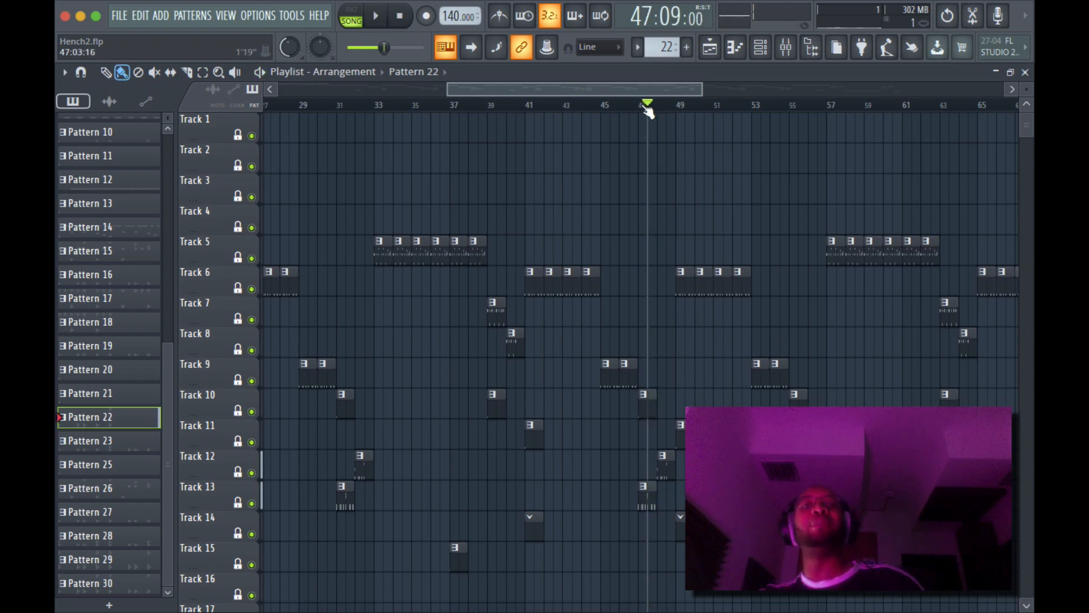
{"action": "left_click", "coordinate": [647, 111]}
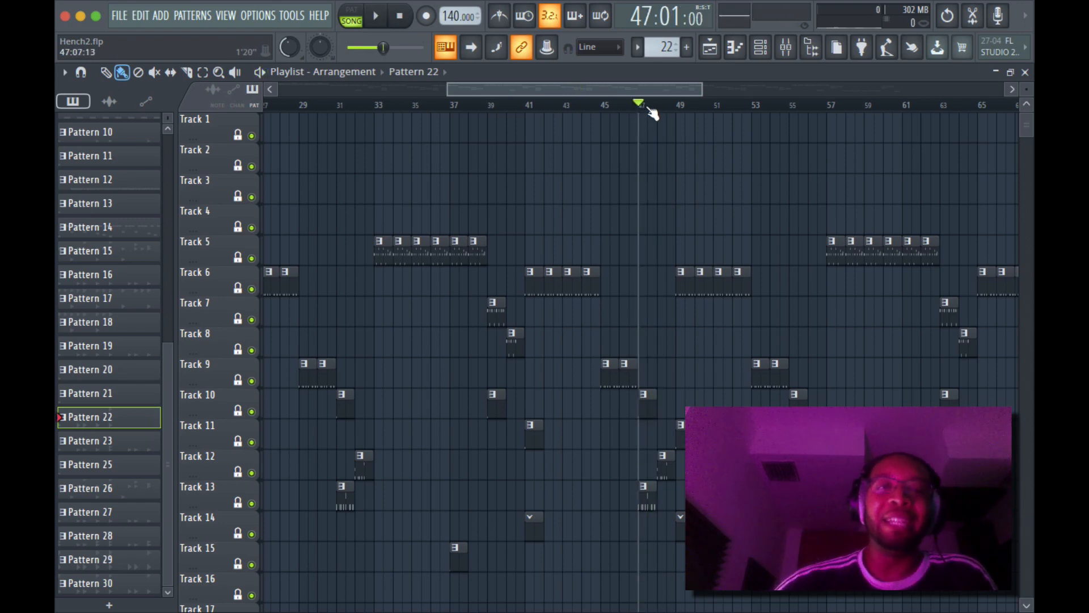
{"action": "key", "text": "space"}
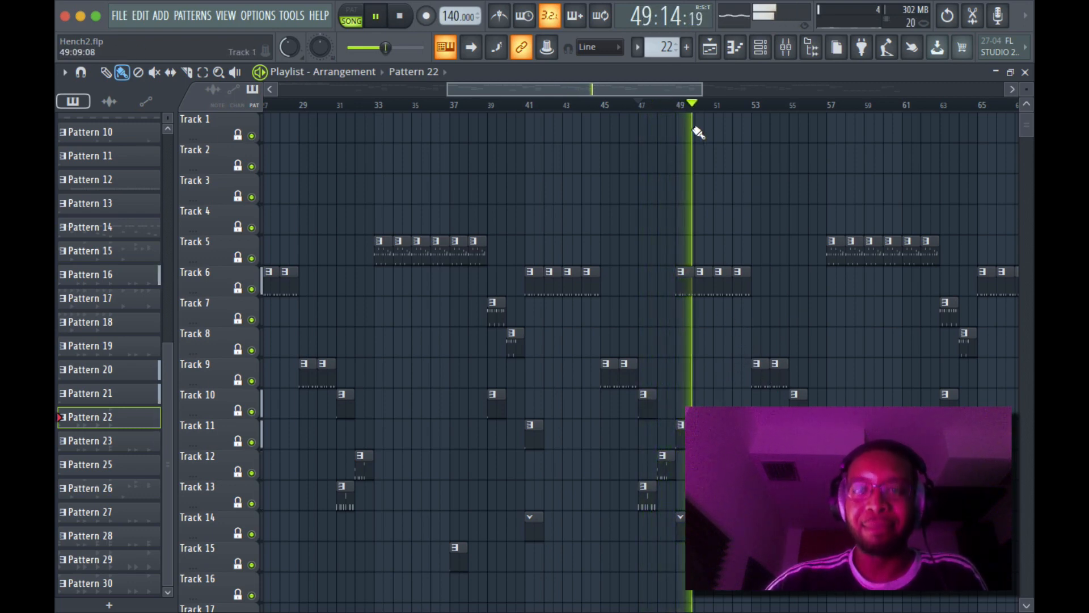
Widen the playlist view during playback and bring it back to the start, showing bars 1 to about 81
{"action": "left_click_drag", "start_coordinate": [702, 89], "coordinate": [973, 120]}
{"action": "scroll", "coordinate": [919, 260], "scroll_direction": "down", "scroll_amount": 10}
{"action": "scroll", "coordinate": [919, 260], "scroll_direction": "up", "scroll_amount": 10}
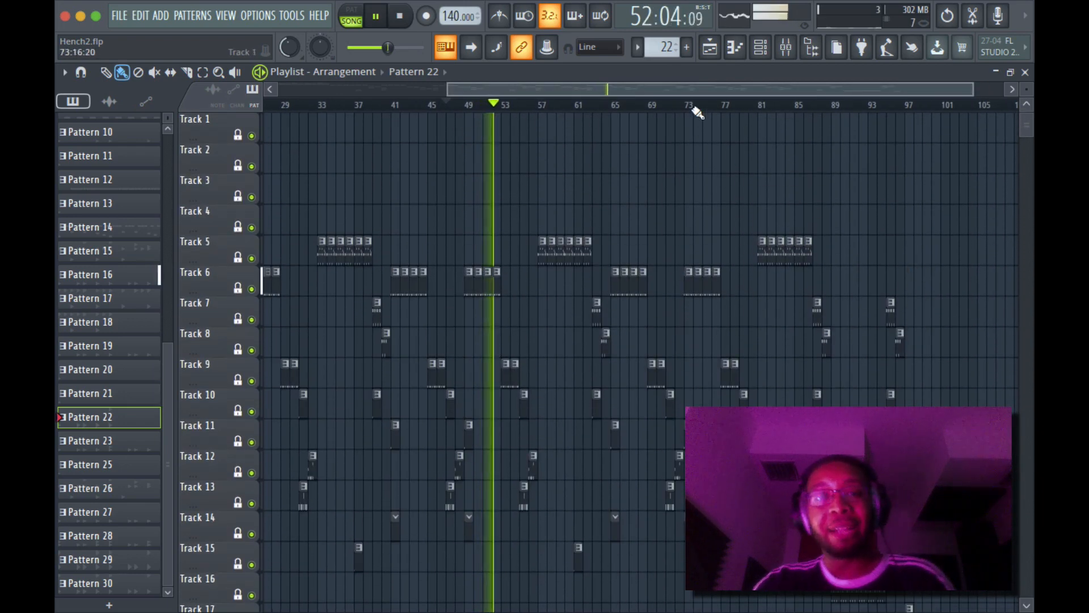
{"action": "left_click_drag", "start_coordinate": [649, 94], "coordinate": [450, 108]}
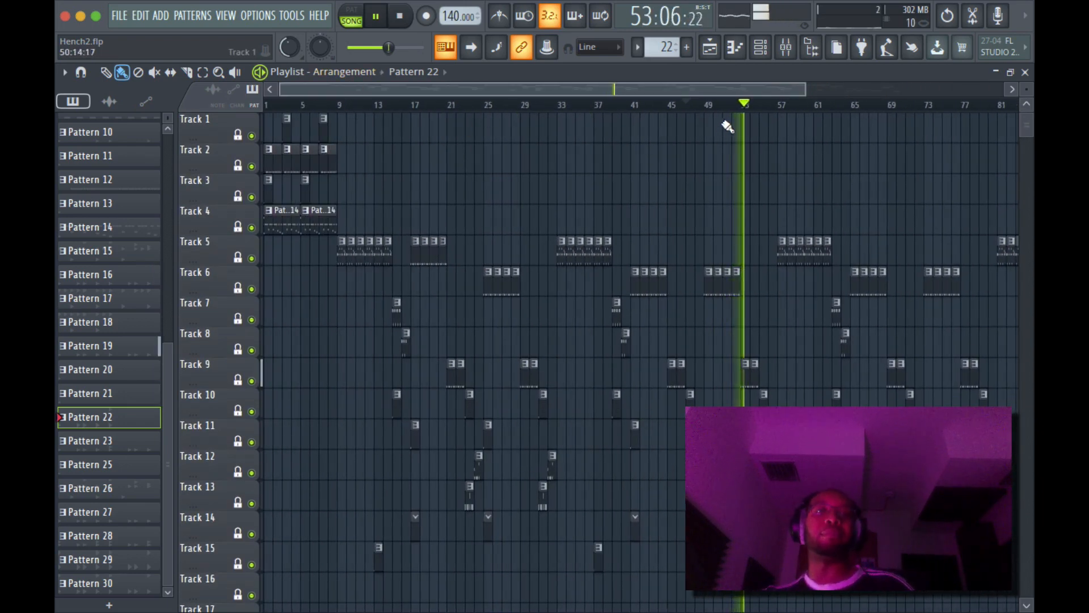
Audition the arrangement's closing section by playing from bar 81 and from bar 87, checking its clips down to Track 17
{"action": "left_click_drag", "start_coordinate": [725, 90], "coordinate": [894, 110]}
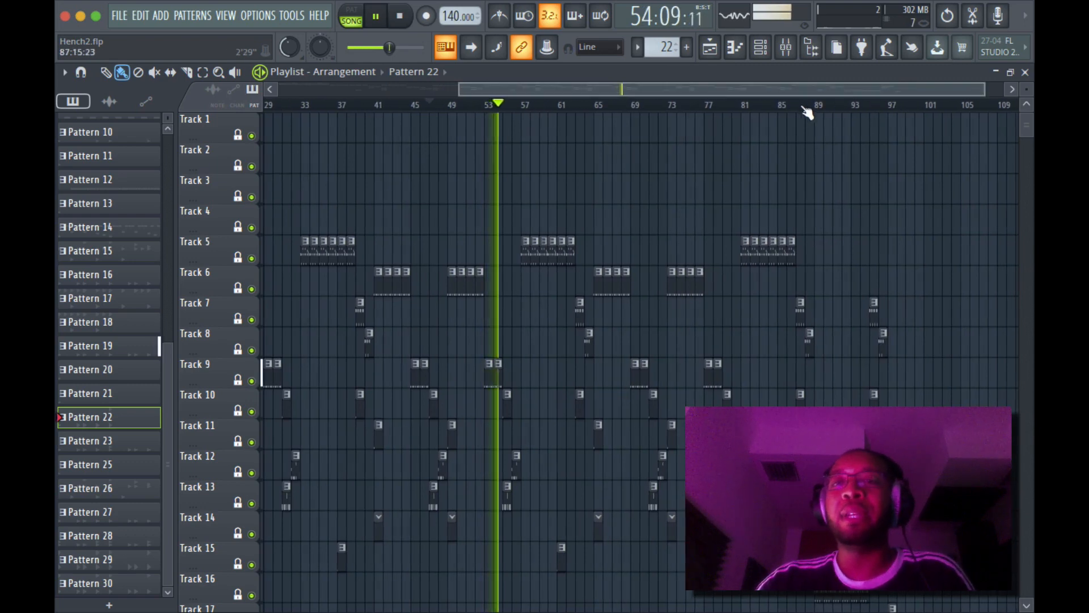
{"action": "left_click", "coordinate": [745, 107]}
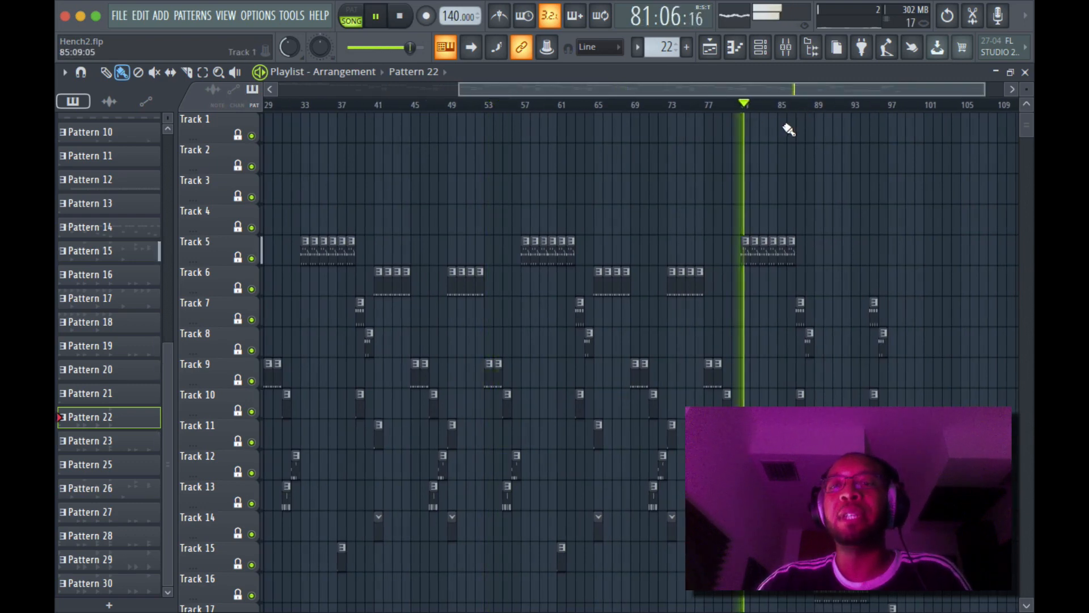
{"action": "left_click", "coordinate": [800, 108]}
{"action": "scroll", "coordinate": [917, 272], "scroll_direction": "down", "scroll_amount": 5}
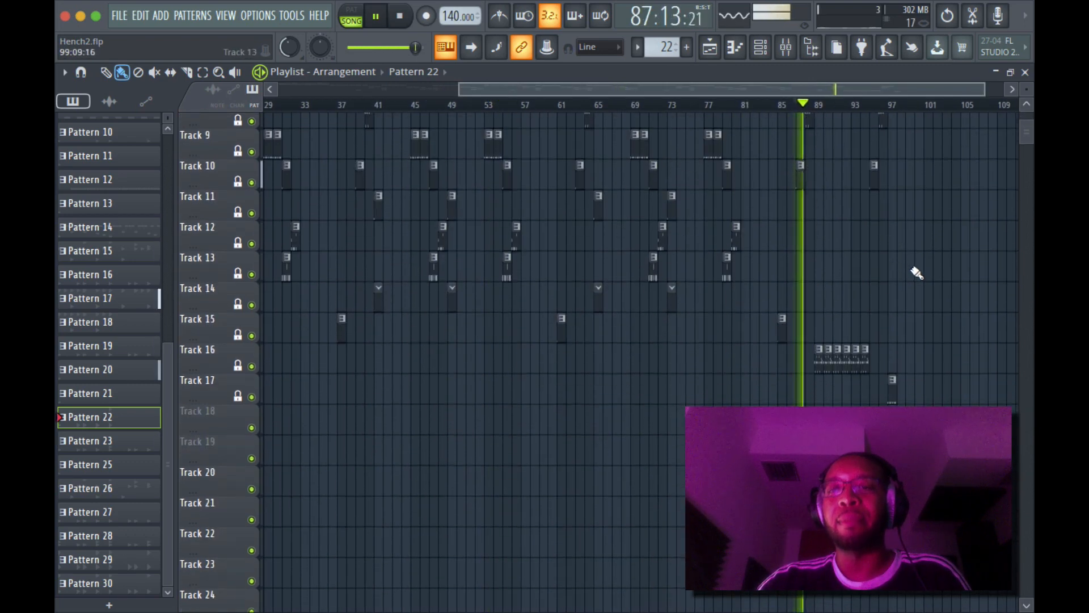
{"action": "scroll", "coordinate": [920, 273], "scroll_direction": "up", "scroll_amount": 5}
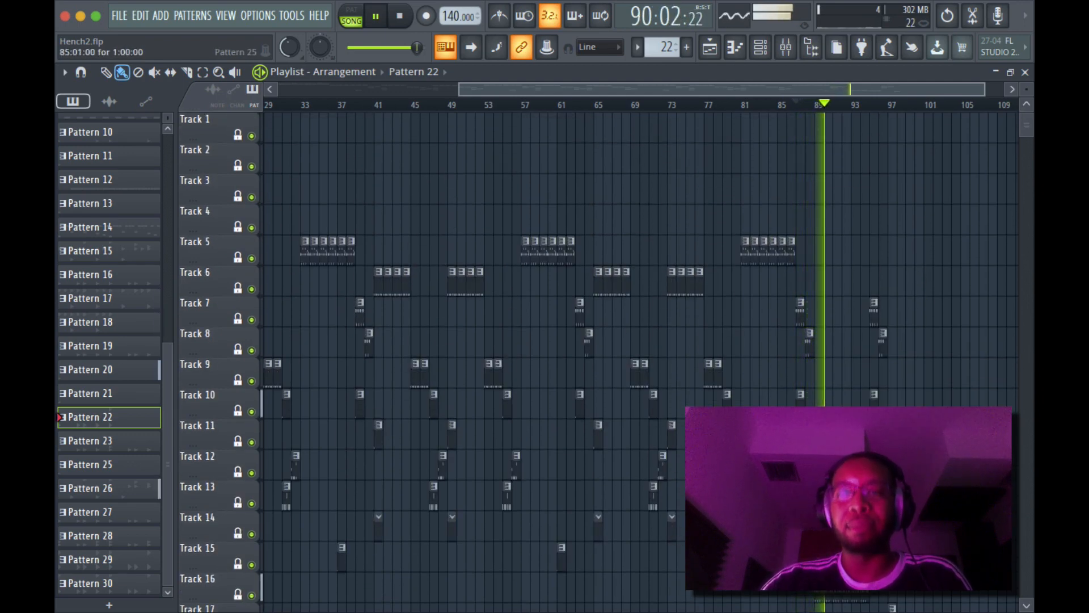
Open the Track 16 clip near bar 89, look through the channels its pattern uses, and return to the playlist
{"action": "double_click", "coordinate": [826, 600]}
{"action": "left_click", "coordinate": [765, 51]}
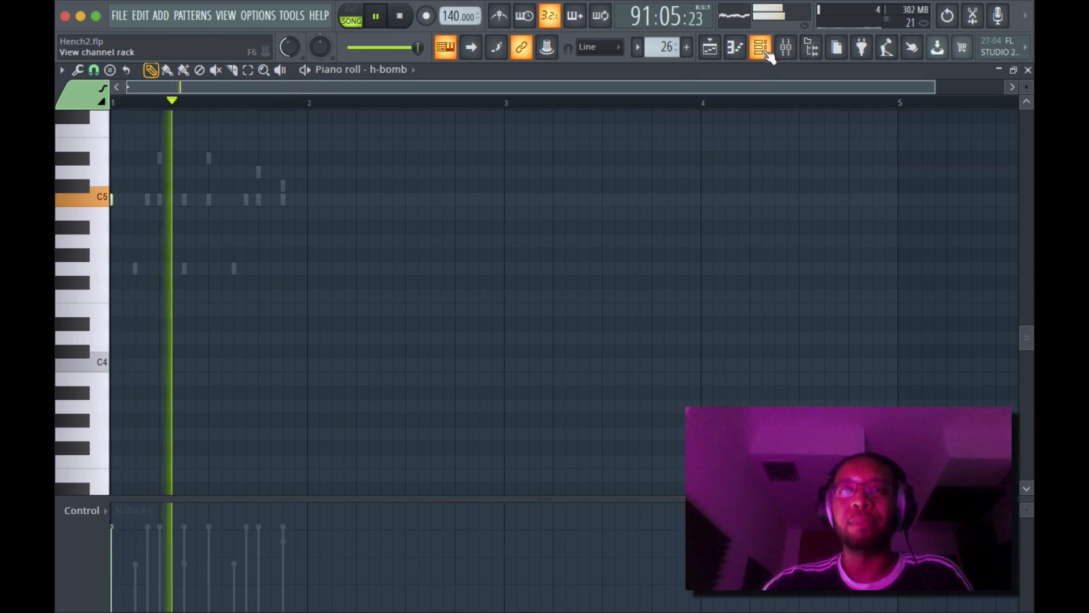
{"action": "scroll", "coordinate": [606, 321], "scroll_direction": "down", "scroll_amount": 10}
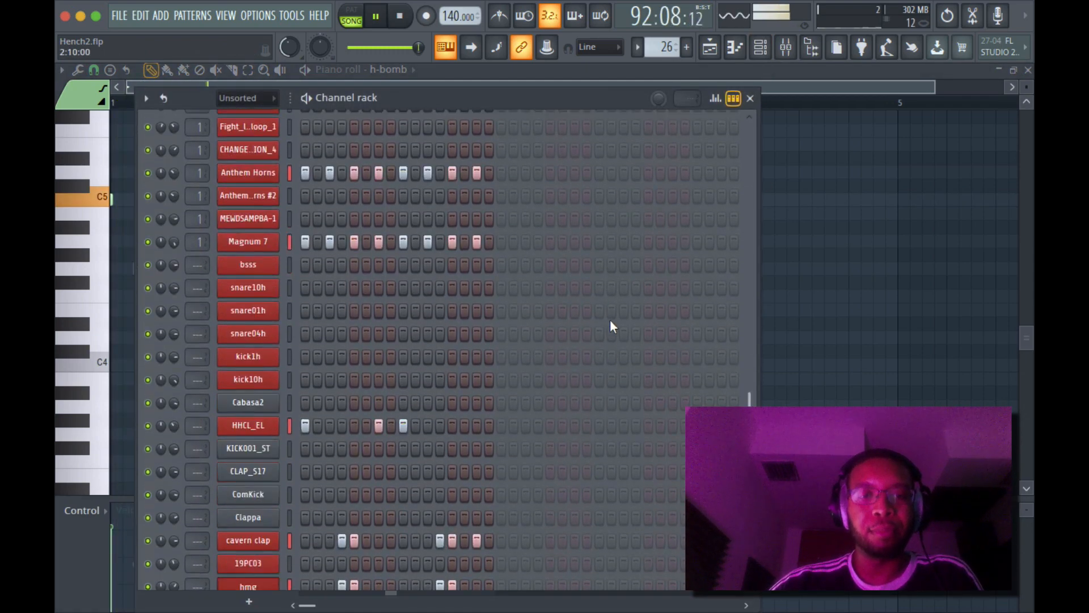
{"action": "scroll", "coordinate": [610, 318], "scroll_direction": "down", "scroll_amount": 3}
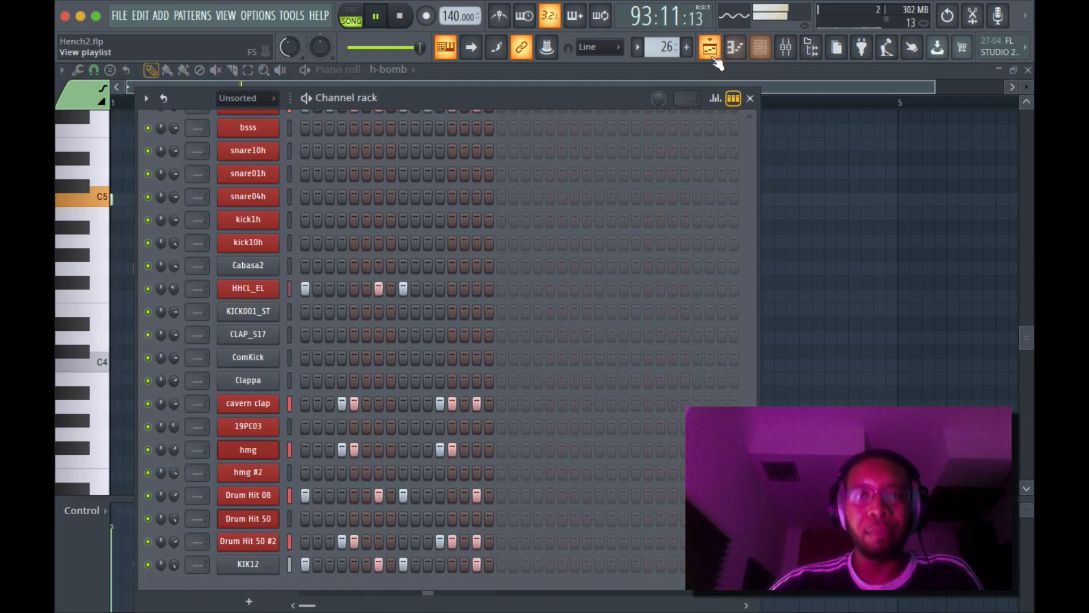
{"action": "key", "text": "F5"}
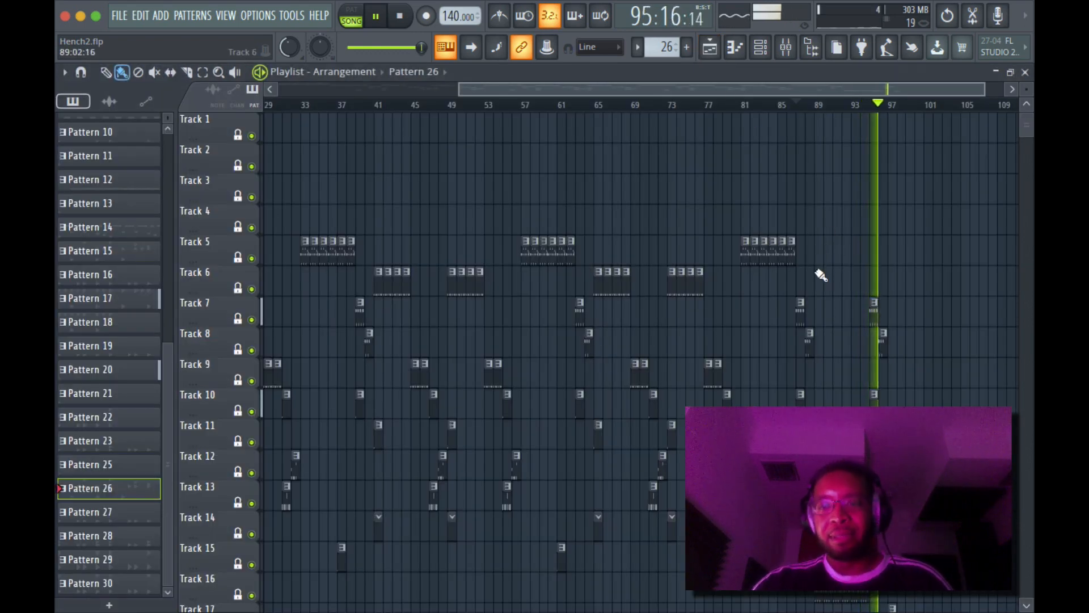
Stop playback, bring the playlist view back to bar 1, and briefly play the opening before stopping
{"action": "key", "text": "space"}
{"action": "left_click_drag", "start_coordinate": [640, 108], "coordinate": [116, 104]}
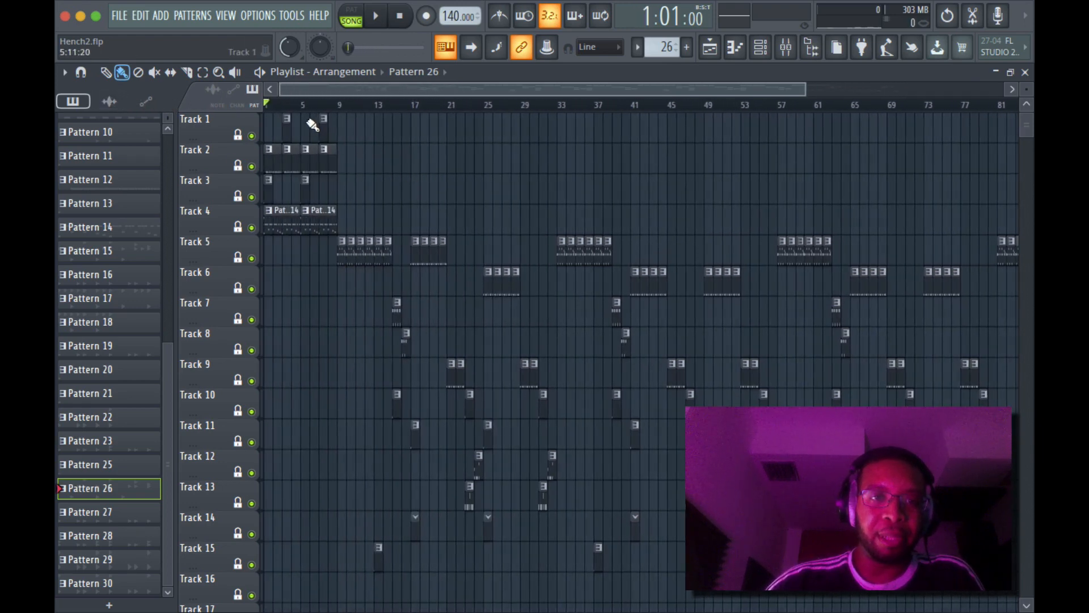
{"action": "key", "text": "space"}
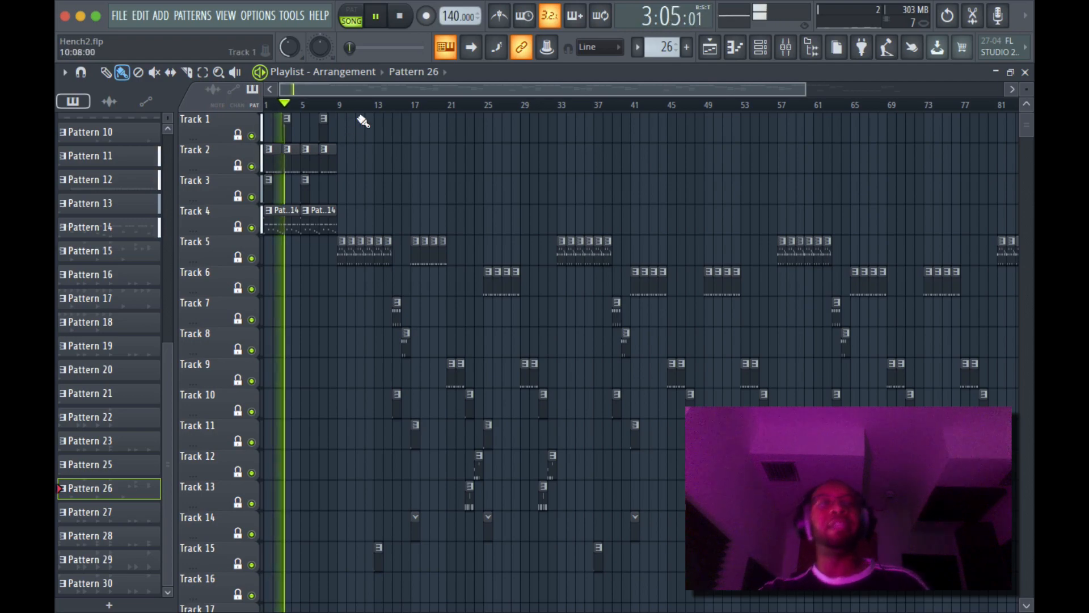
{"action": "key", "text": "space"}
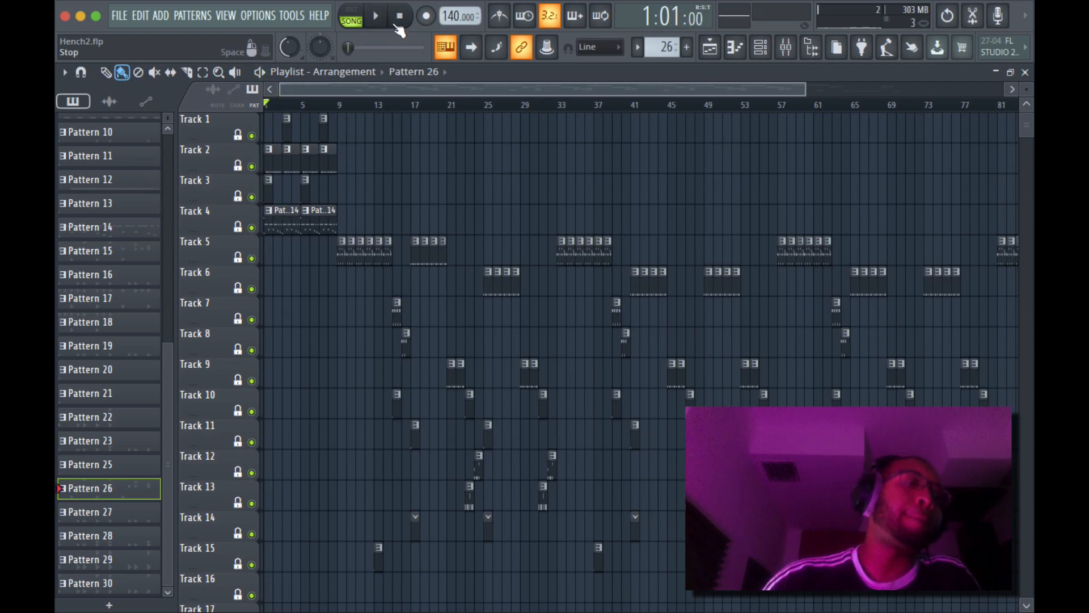